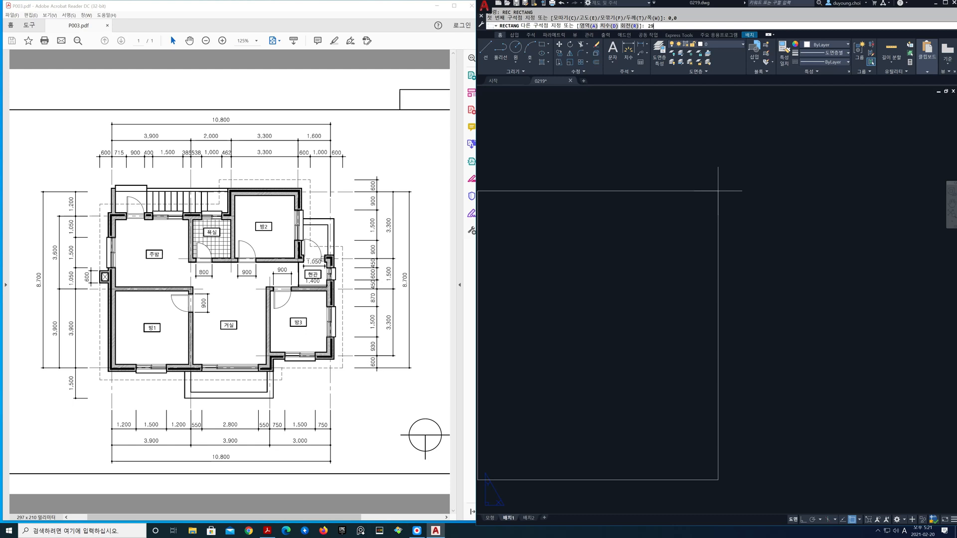
Complete the sheet border rectangle from 0,0 to 297,210 and zoom to its extents
{"action": "key", "text": "Return"}
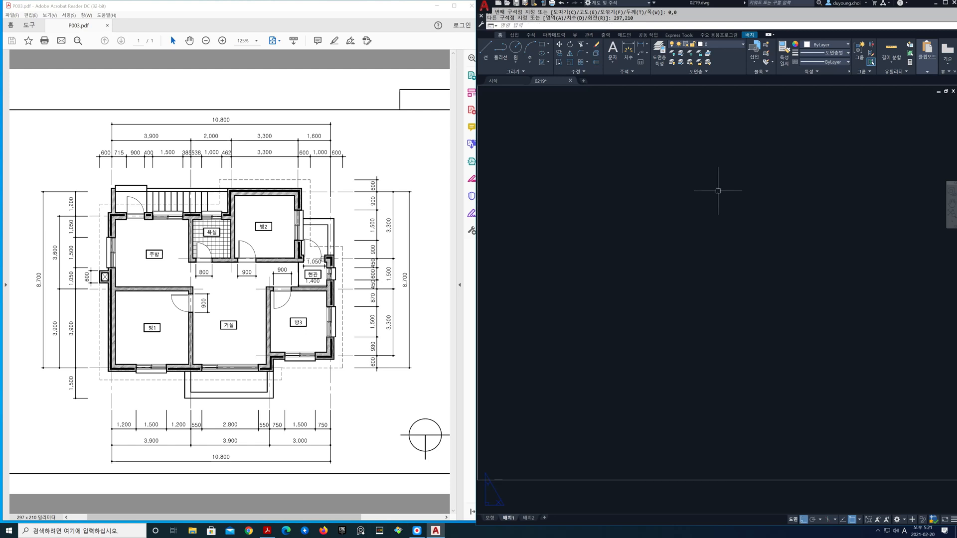
{"action": "type", "text": "z"}
{"action": "key", "text": "Return"}
{"action": "type", "text": "e"}
{"action": "key", "text": "Return"}
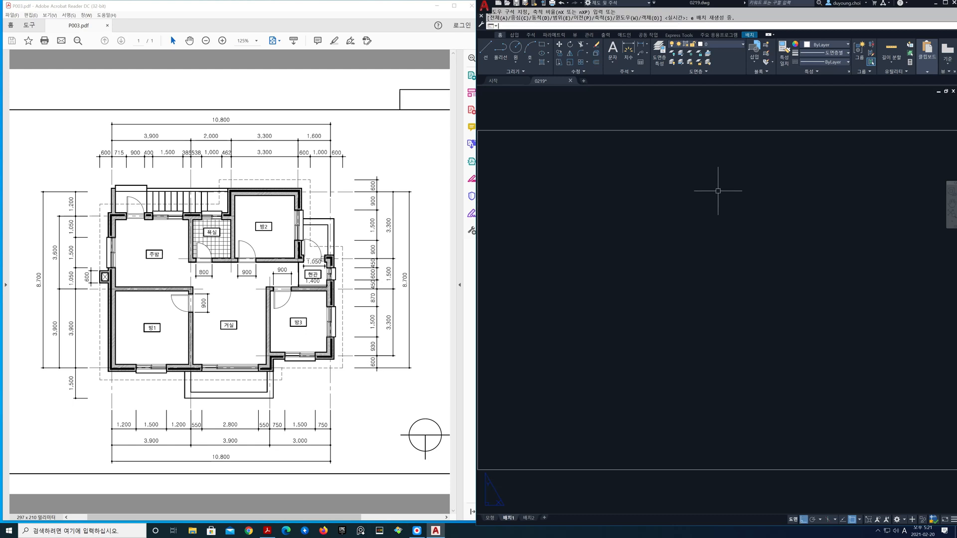
Offset the sheet border rectangle inward by 10
{"action": "key", "text": "Return"}
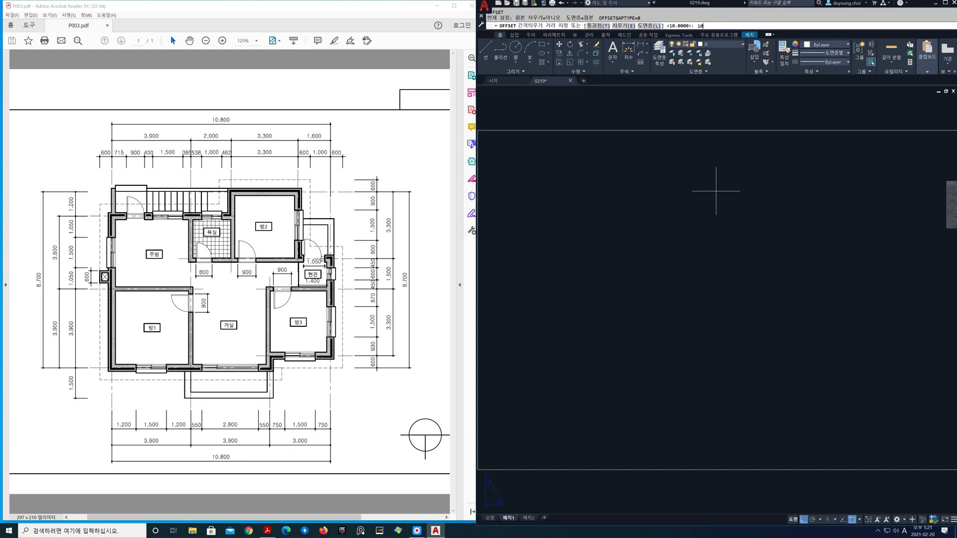
{"action": "key", "text": "Return"}
{"action": "left_click", "coordinate": [720, 131]}
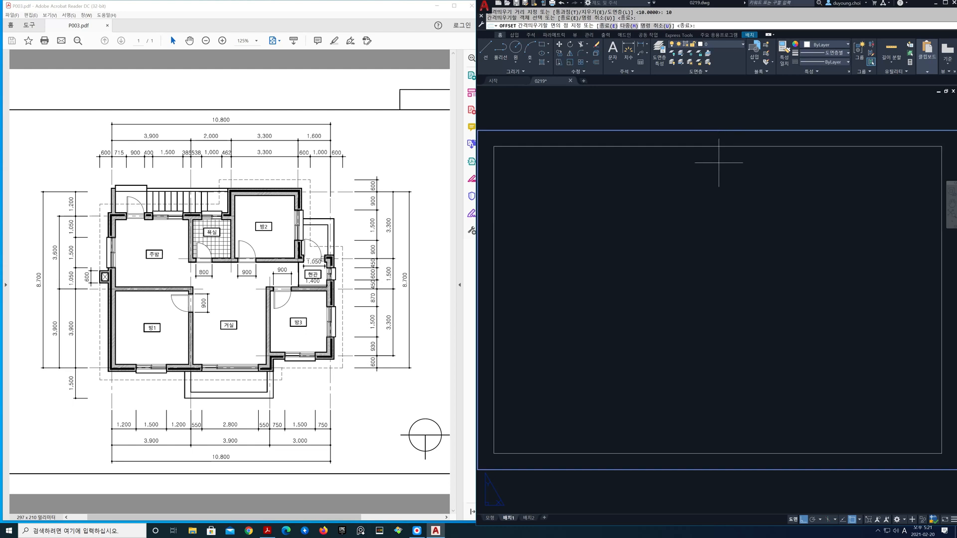
{"action": "left_click", "coordinate": [718, 177]}
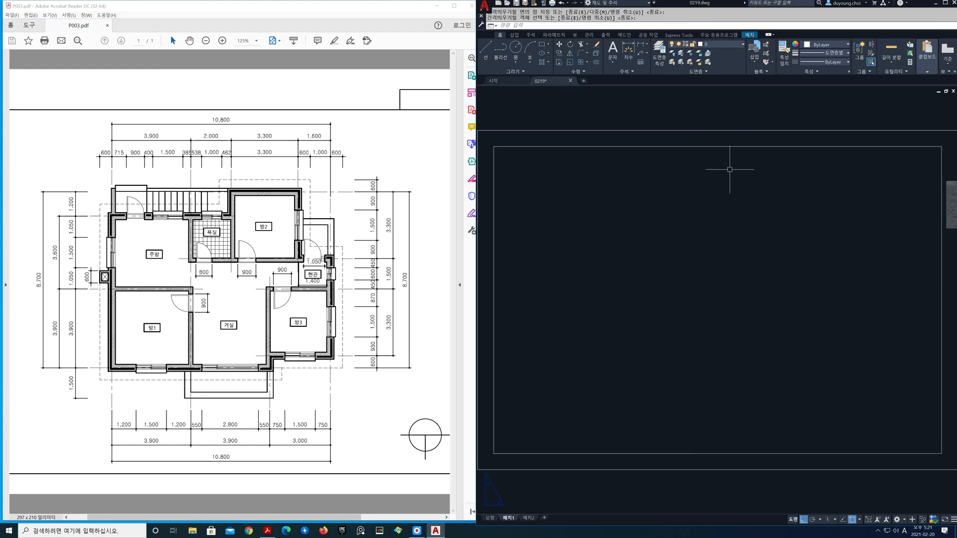
Make Mview the current layer and create a viewport with MVIEW between opposite corners of the inner border rectangle
{"action": "left_click", "coordinate": [739, 47]}
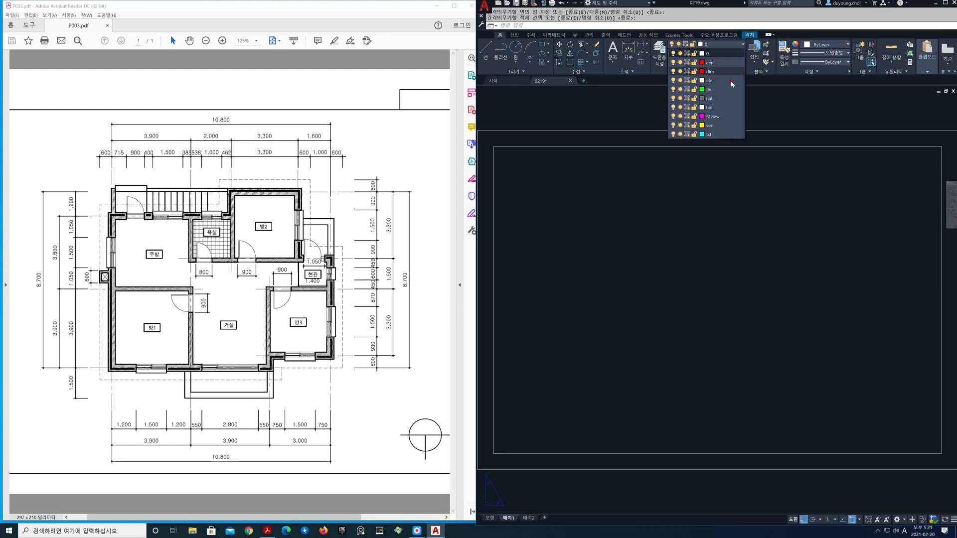
{"action": "left_click", "coordinate": [718, 118]}
{"action": "type", "text": "m"}
{"action": "key", "text": "Return"}
{"action": "left_click", "coordinate": [494, 146]}
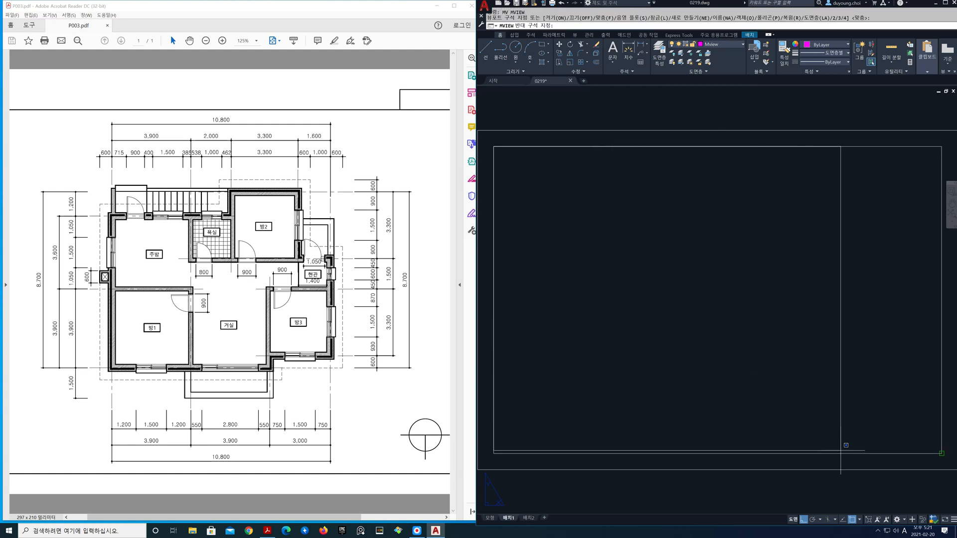
{"action": "left_click", "coordinate": [942, 454]}
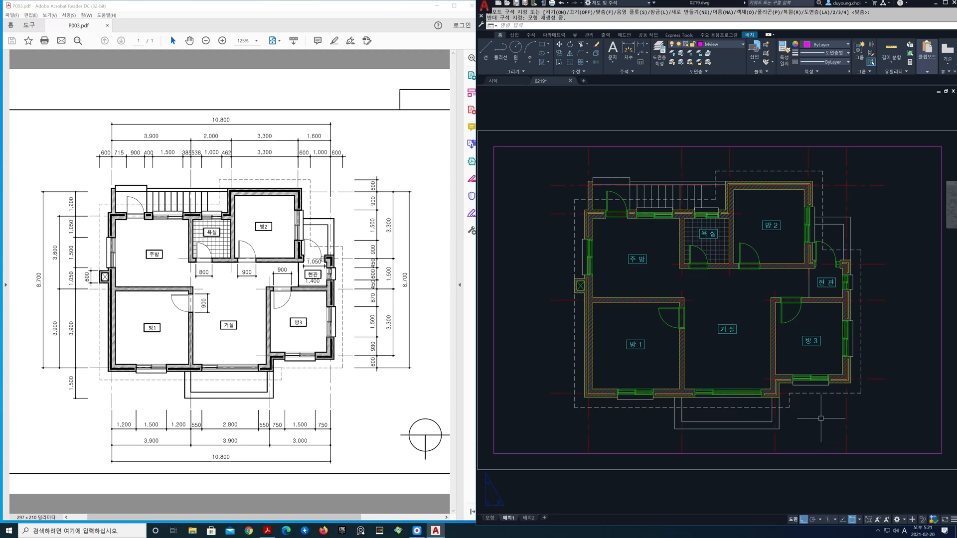
Activate model space inside the viewport and set the viewport scale to 1:100
{"action": "type", "text": "ms"}
{"action": "key", "text": "Return"}
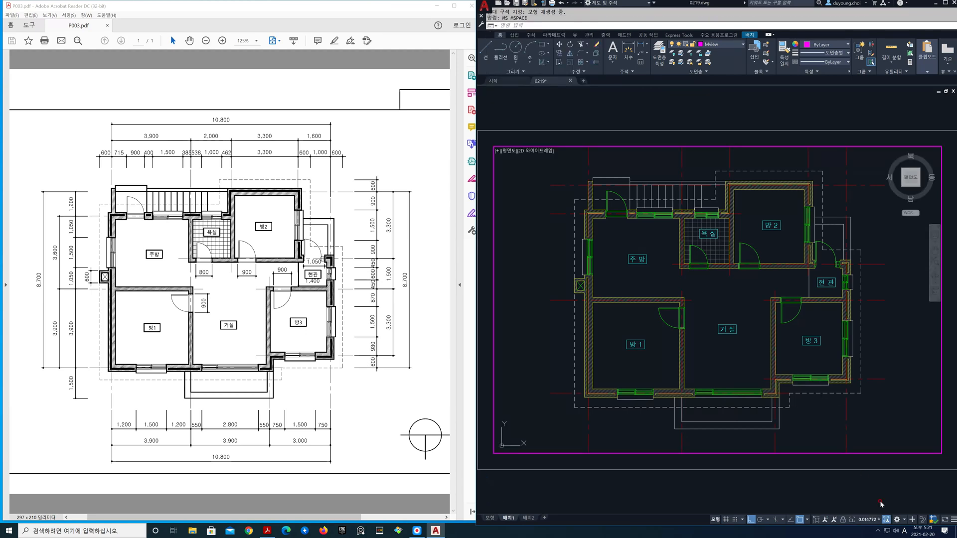
{"action": "left_click", "coordinate": [880, 520]}
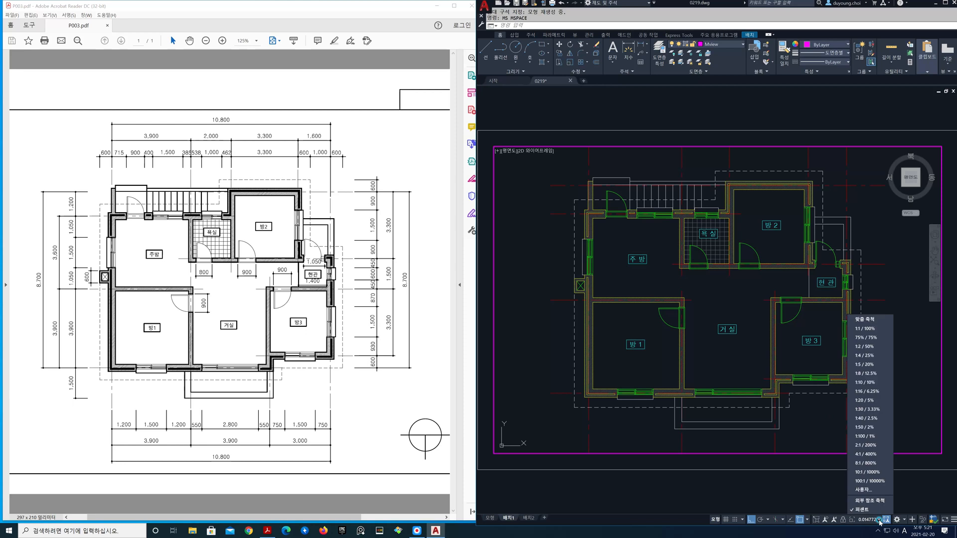
{"action": "left_click", "coordinate": [867, 437]}
Set PSLTSCALE to 0 and regenerate the viewport
{"action": "type", "text": "psltsca"}
{"action": "key", "text": "Return"}
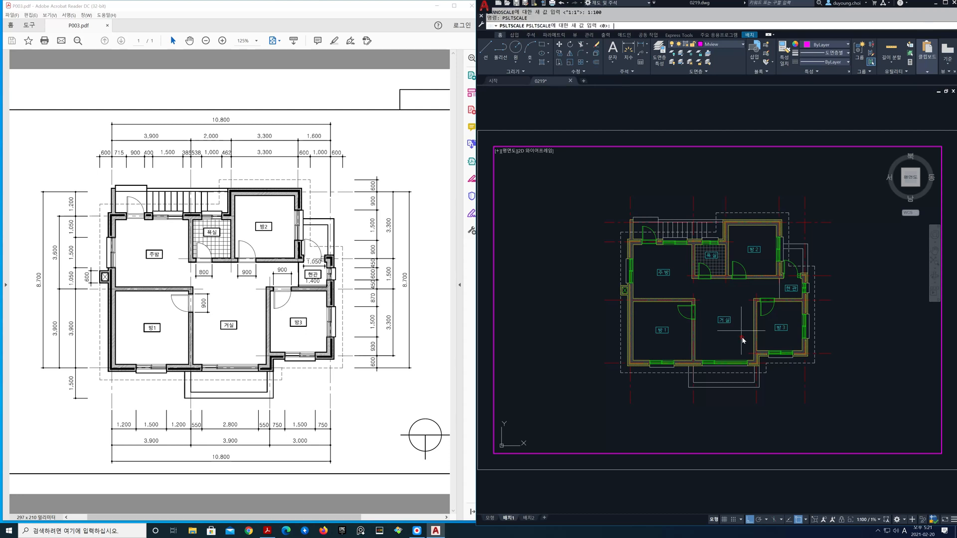
{"action": "key", "text": "Return"}
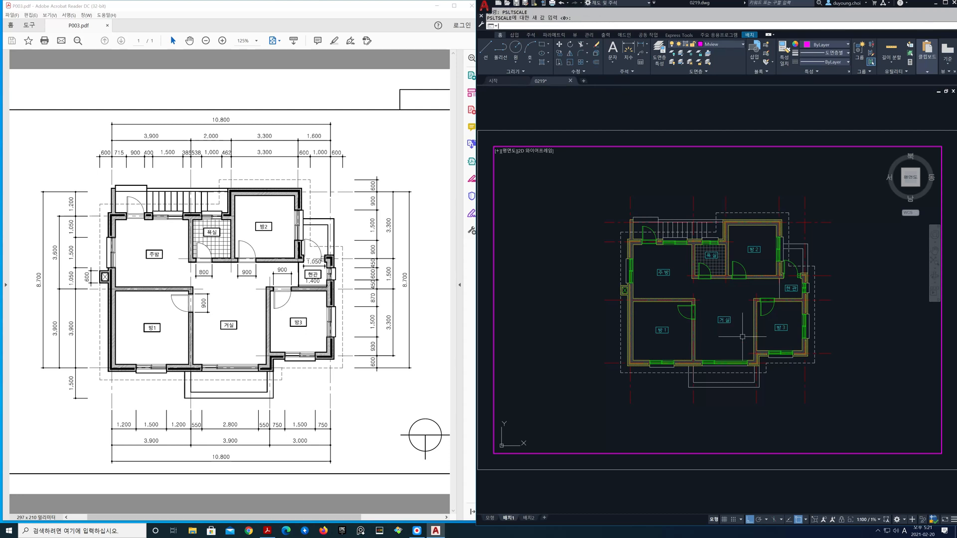
{"action": "type", "text": "regen"}
{"action": "key", "text": "Return"}
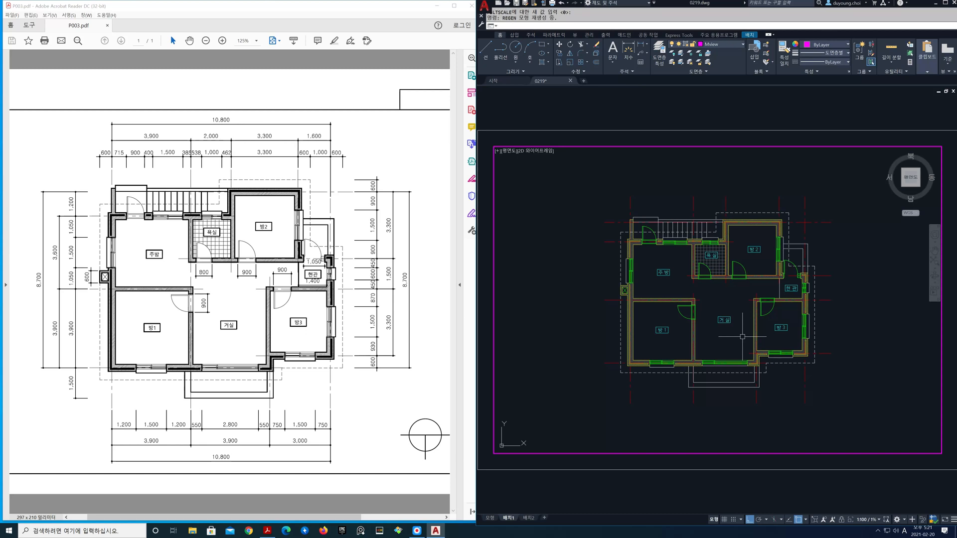
Return to paper space, make dim the current layer and freeze the Mview layer
{"action": "type", "text": "ps"}
{"action": "key", "text": "Return"}
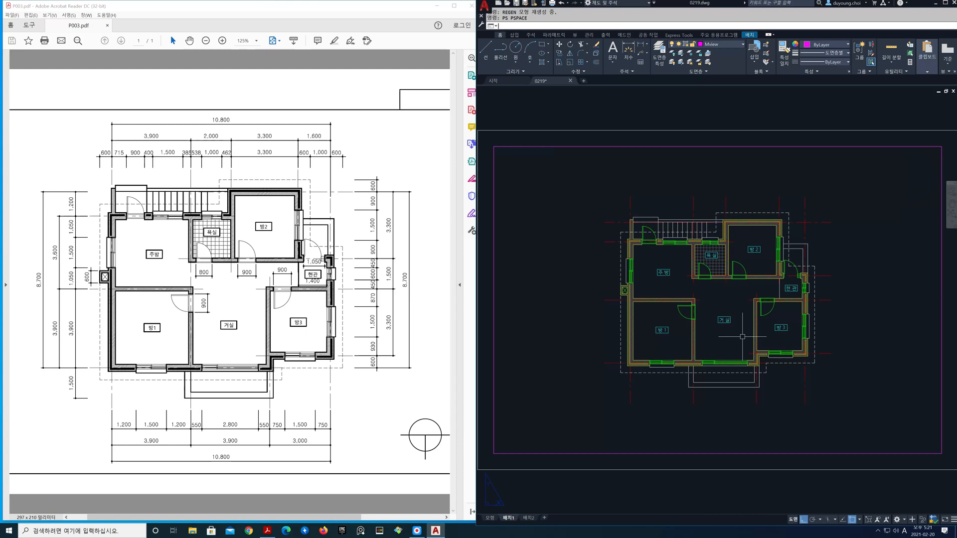
{"action": "left_click", "coordinate": [740, 49]}
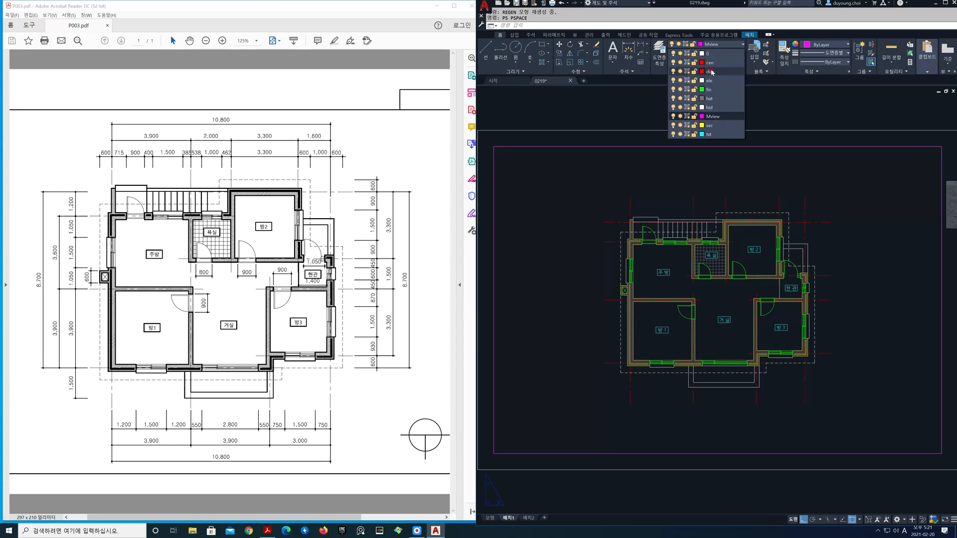
{"action": "left_click", "coordinate": [712, 73]}
{"action": "left_click", "coordinate": [732, 46]}
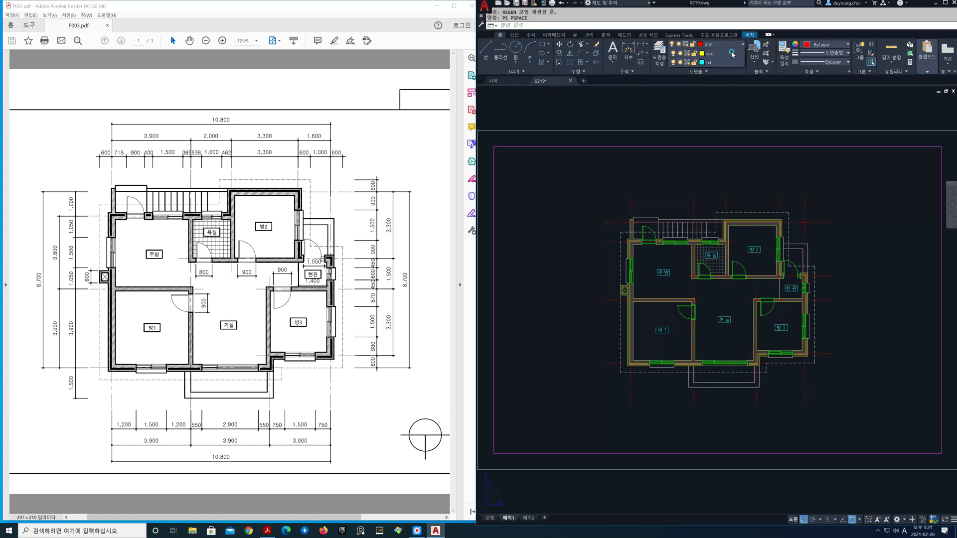
{"action": "left_click", "coordinate": [681, 116]}
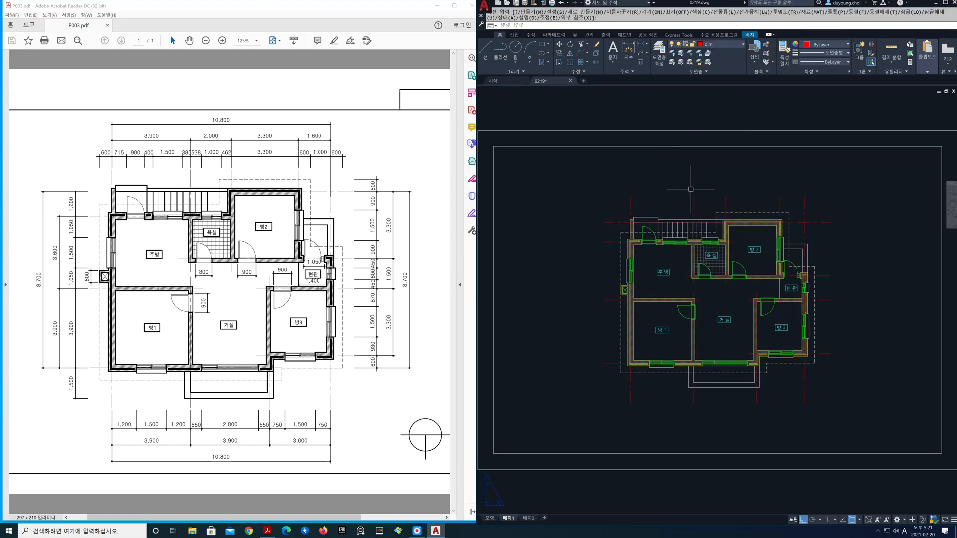
Add a horizontal linear dimension above the plan from the upper-left eave corner to the leftmost grid line
{"action": "scroll", "coordinate": [711, 208], "scroll_direction": "up", "scroll_amount": 2}
{"action": "middle_click_drag", "start_coordinate": [725, 220], "coordinate": [711, 311]}
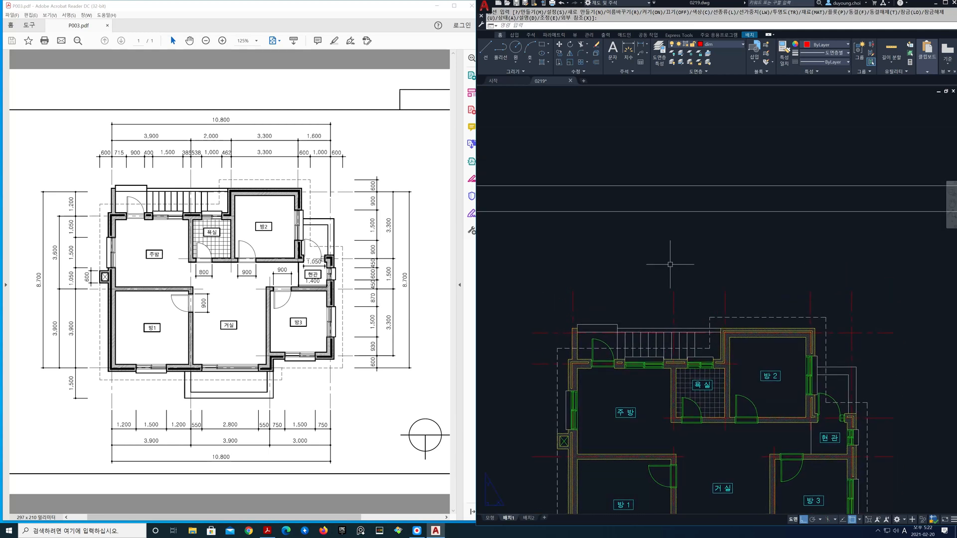
{"action": "left_click", "coordinate": [531, 35]}
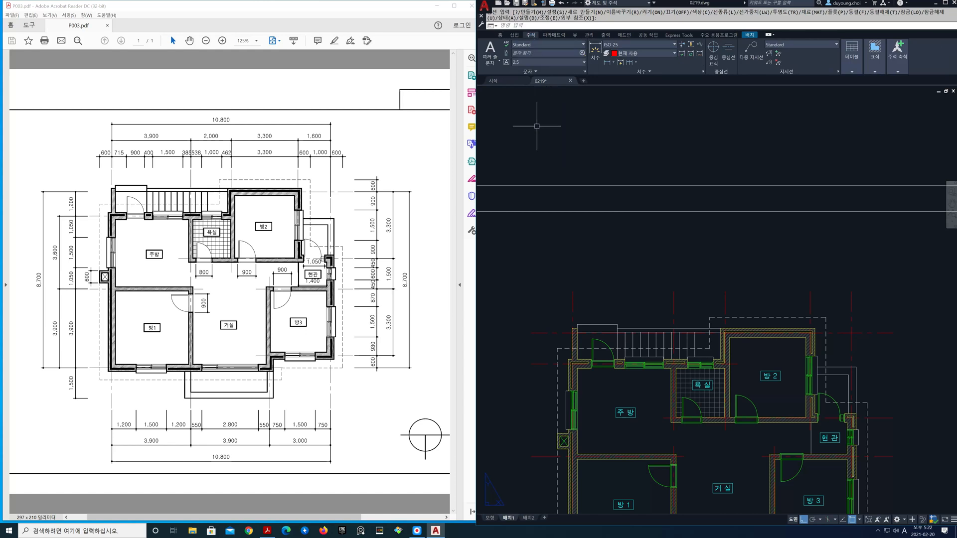
{"action": "left_click", "coordinate": [610, 67]}
{"action": "left_click", "coordinate": [557, 348]}
{"action": "left_click", "coordinate": [577, 327]}
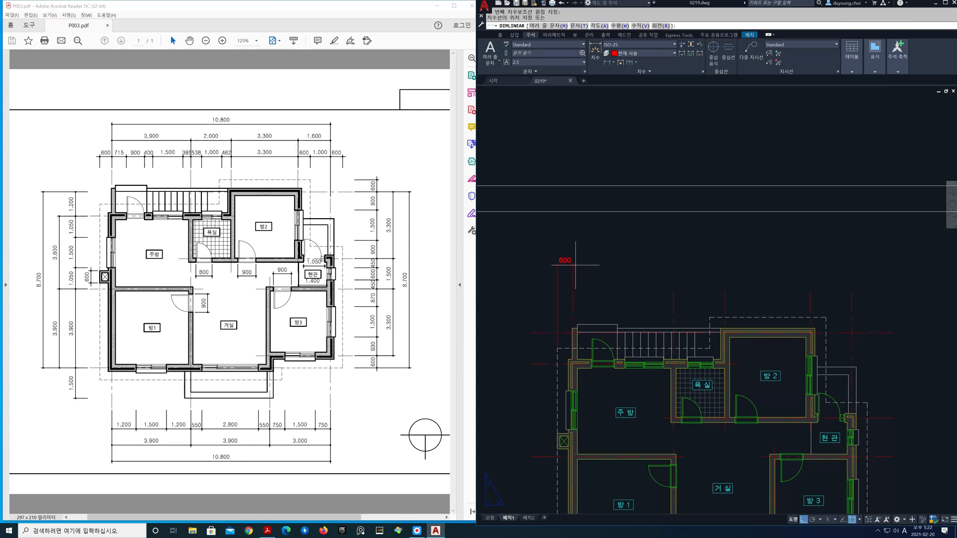
{"action": "left_click", "coordinate": [578, 273]}
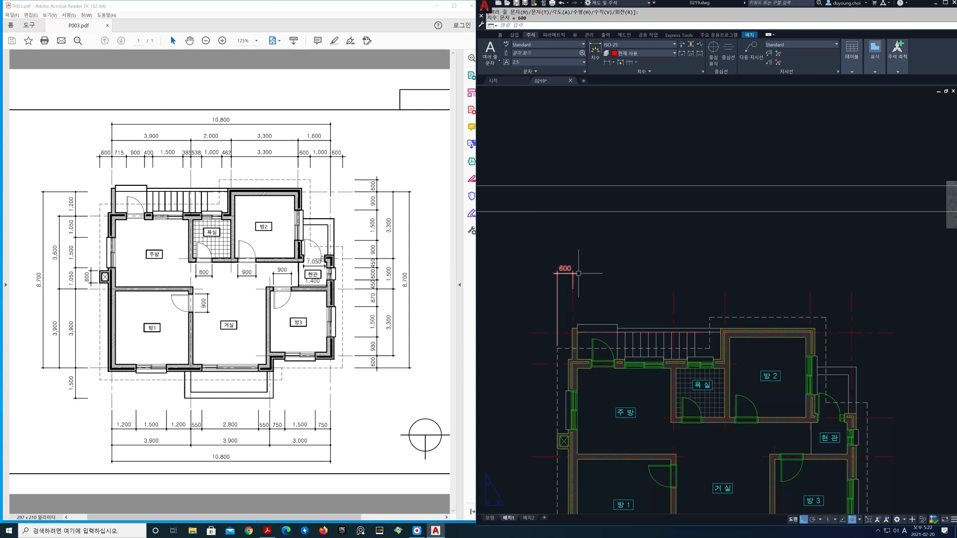
Continue the dimension chain to both sides of the kitchen (주방) back door and the near edge of the kitchen window
{"action": "left_click", "coordinate": [635, 63]}
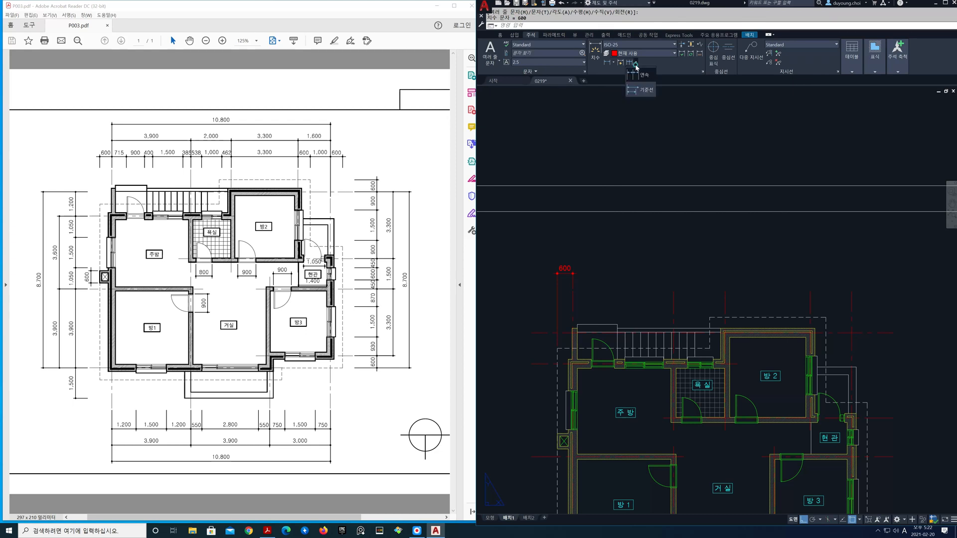
{"action": "left_click", "coordinate": [636, 76]}
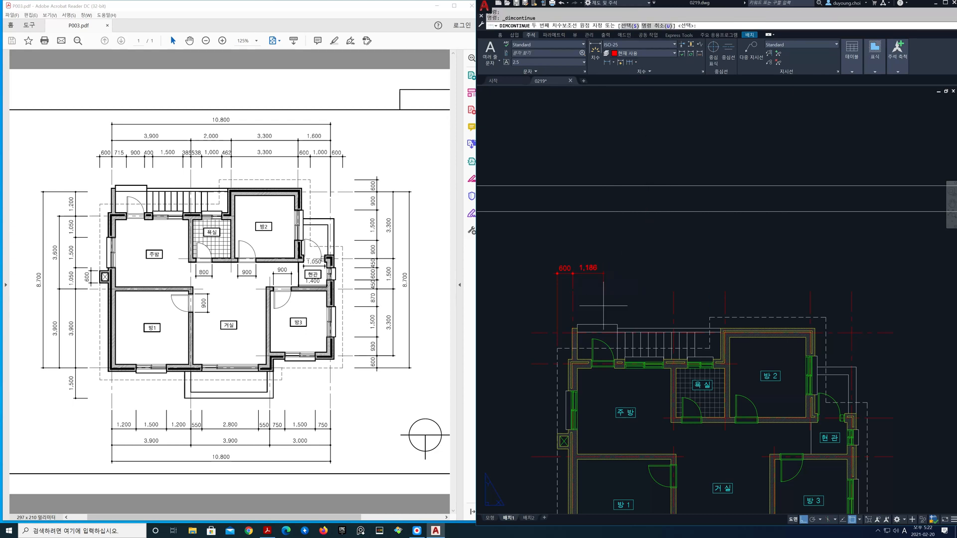
{"action": "left_click", "coordinate": [591, 358]}
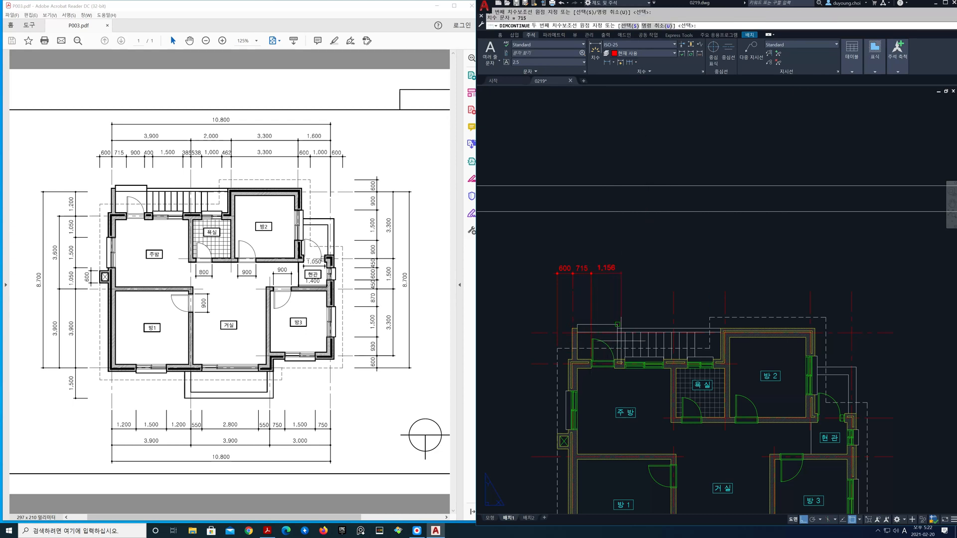
{"action": "left_click", "coordinate": [614, 358]}
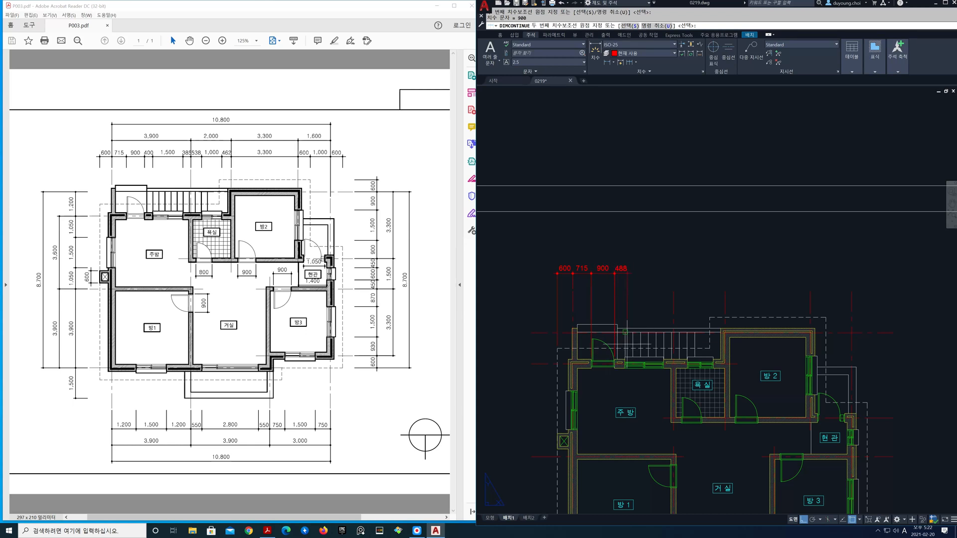
{"action": "scroll", "coordinate": [632, 356], "scroll_direction": "up", "scroll_amount": 4}
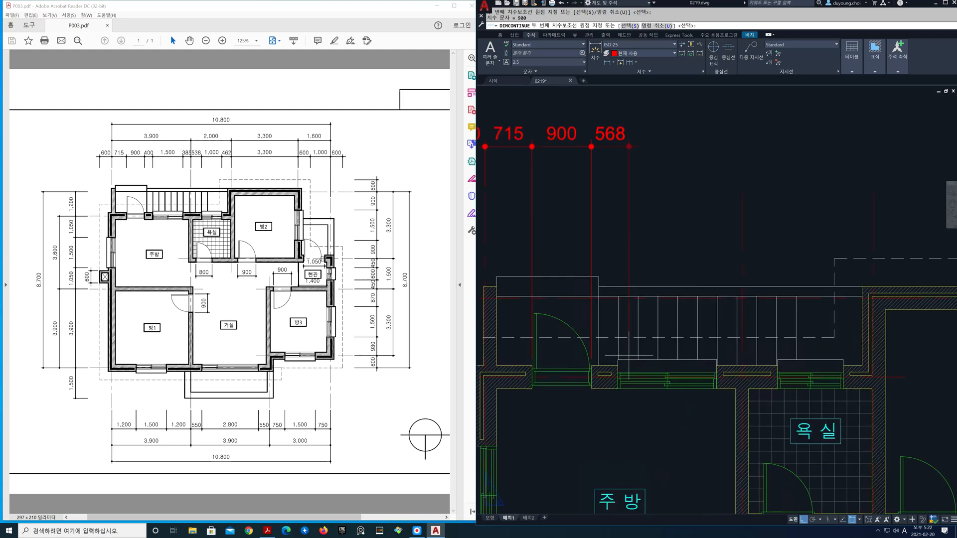
{"action": "left_click", "coordinate": [618, 359]}
Continue the chain across the kitchen window, the next grid line and both edges of the bathroom (욕실) window to the following grid line
{"action": "scroll", "coordinate": [643, 244], "scroll_direction": "down", "scroll_amount": 2}
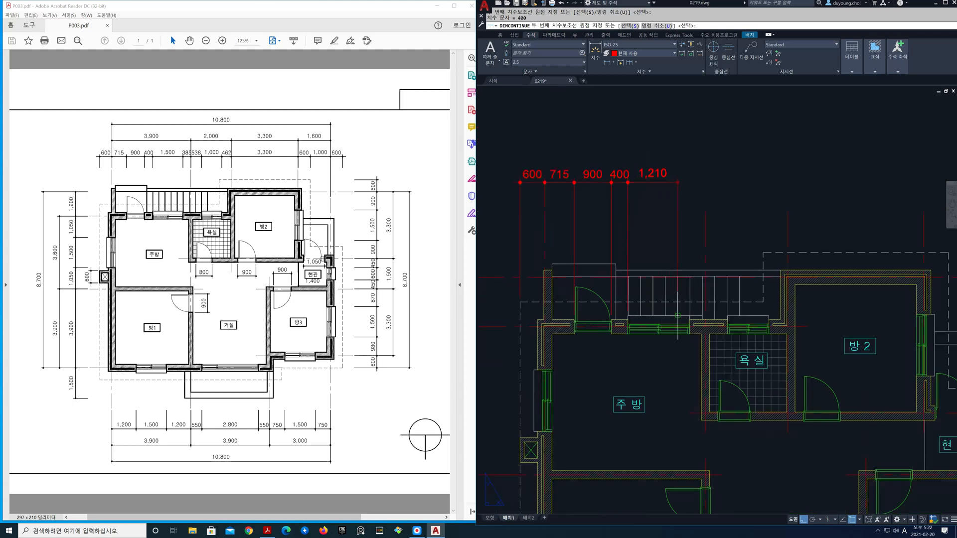
{"action": "left_click", "coordinate": [706, 212]}
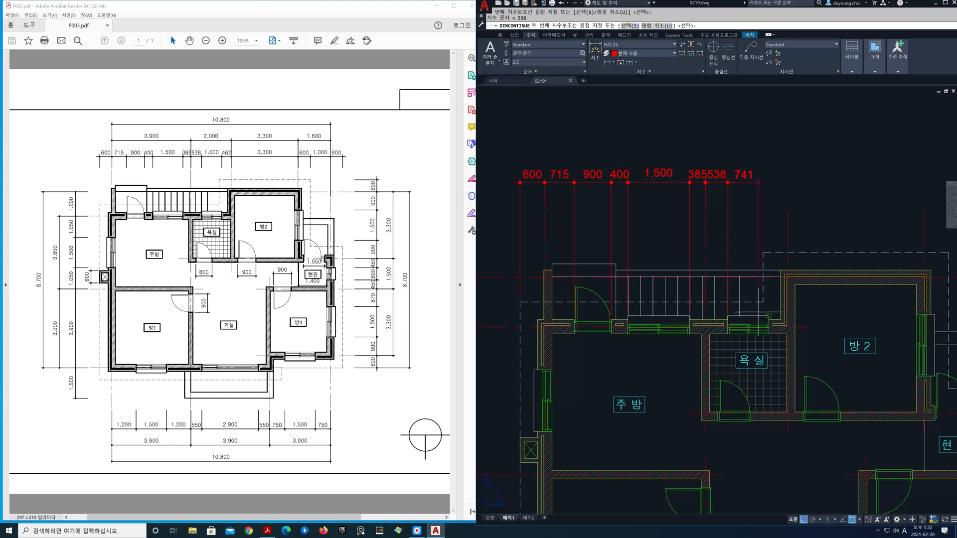
{"action": "left_click", "coordinate": [768, 317]}
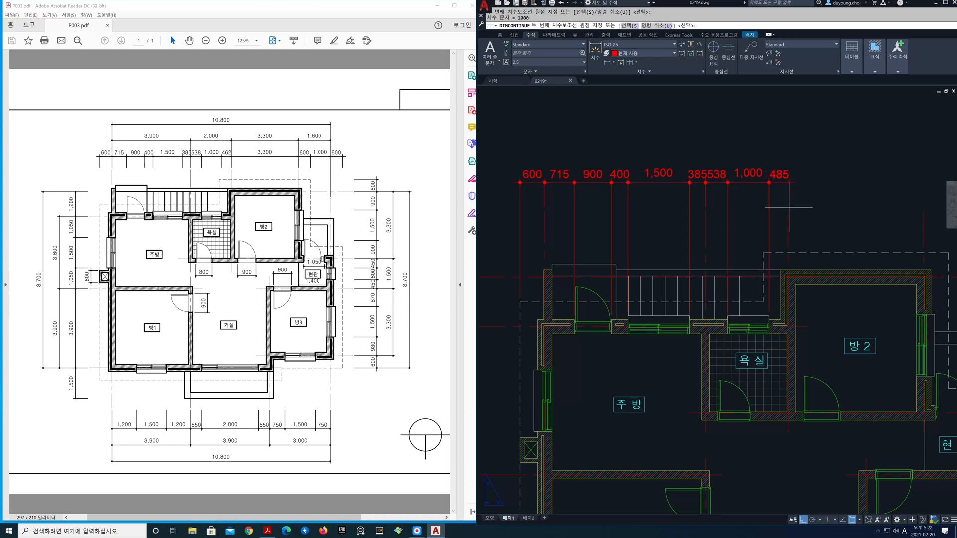
{"action": "key", "text": "ctrl+z"}
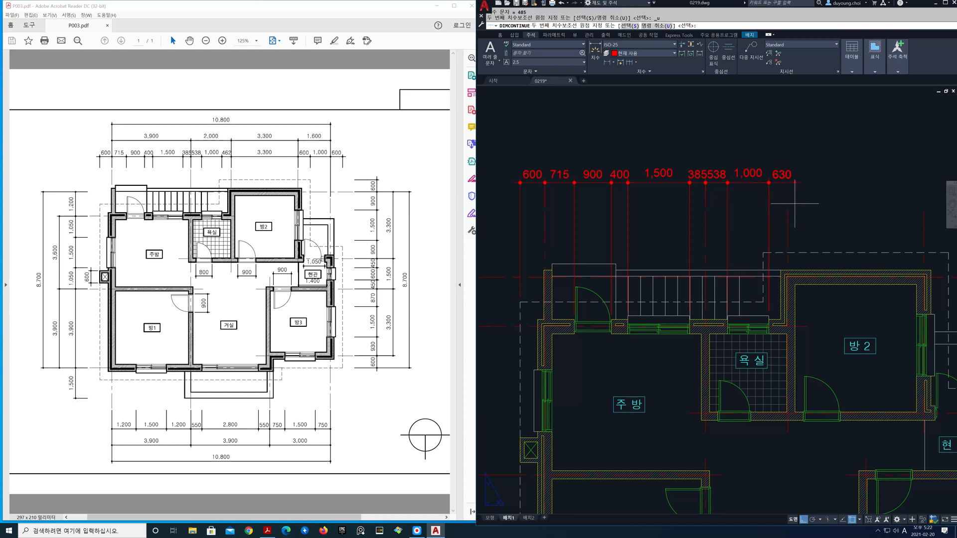
{"action": "left_click", "coordinate": [788, 211]}
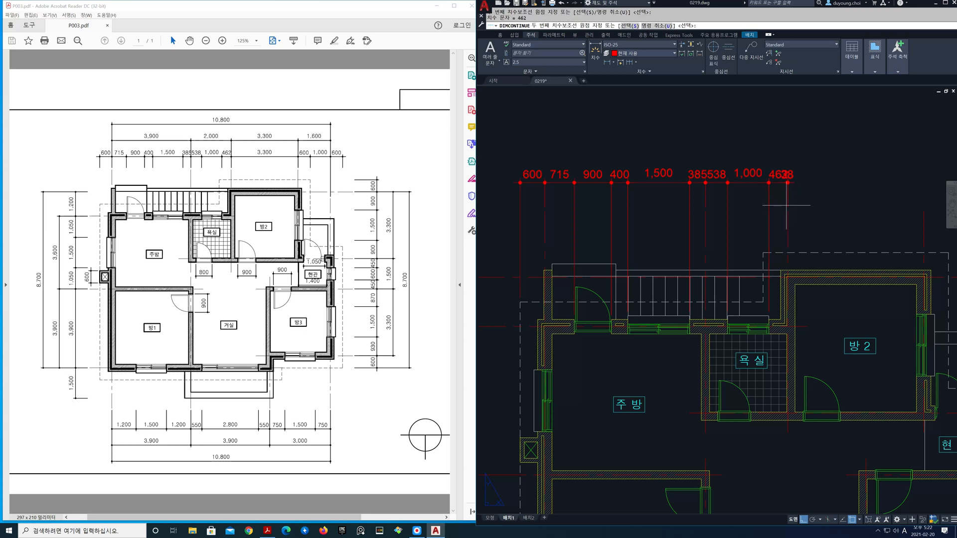
Continue the chain across 방2 to its right grid line, the upper eave corner, the rightmost grid line and the outer eave edge
{"action": "scroll", "coordinate": [787, 205], "scroll_direction": "down", "scroll_amount": 3}
{"action": "mouse_move", "coordinate": [782, 201]}
{"action": "middle_mouse_down"}
{"action": "mouse_move", "coordinate": [722, 214]}
{"action": "mouse_move", "coordinate": [701, 275]}
{"action": "middle_mouse_up"}
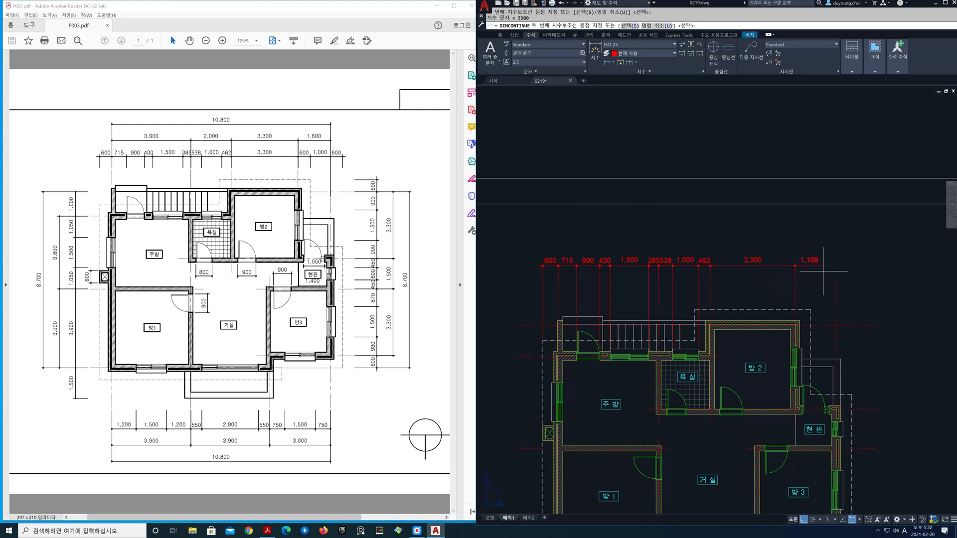
{"action": "left_click", "coordinate": [810, 310]}
{"action": "left_click", "coordinate": [837, 284]}
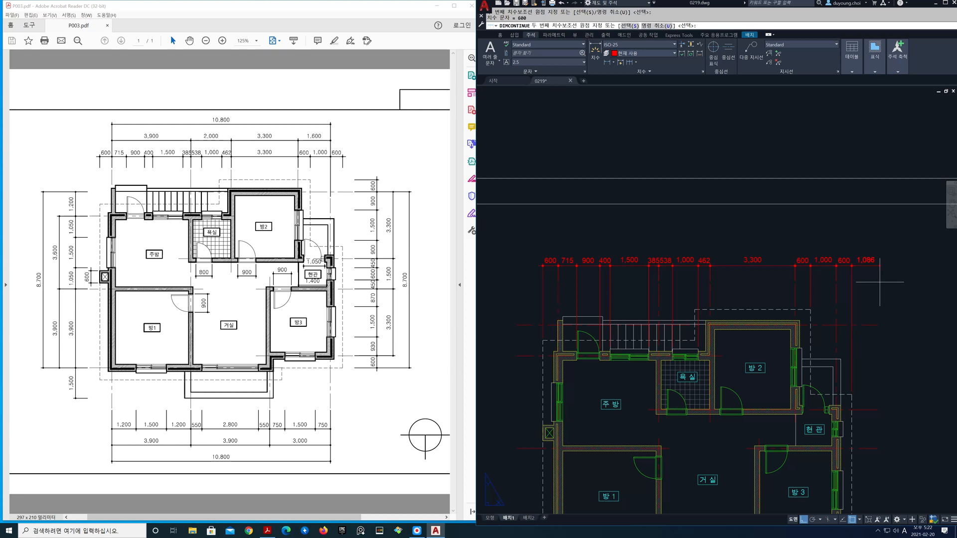
{"action": "key", "text": "Return"}
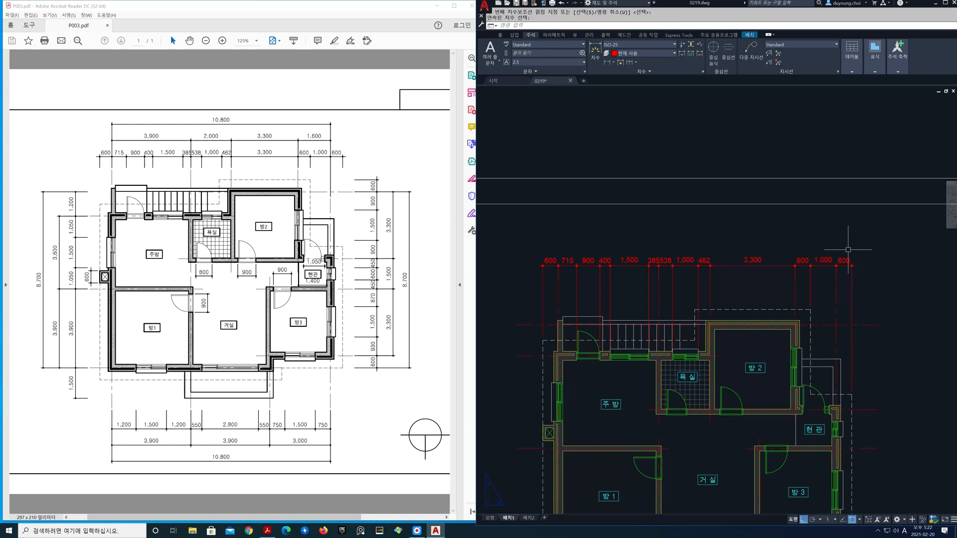
Add a baseline dimension above the upper dimension chain from the leftmost grid line to the grid line between 주방 and 욕실
{"action": "type", "text": "z"}
{"action": "key", "text": "Return"}
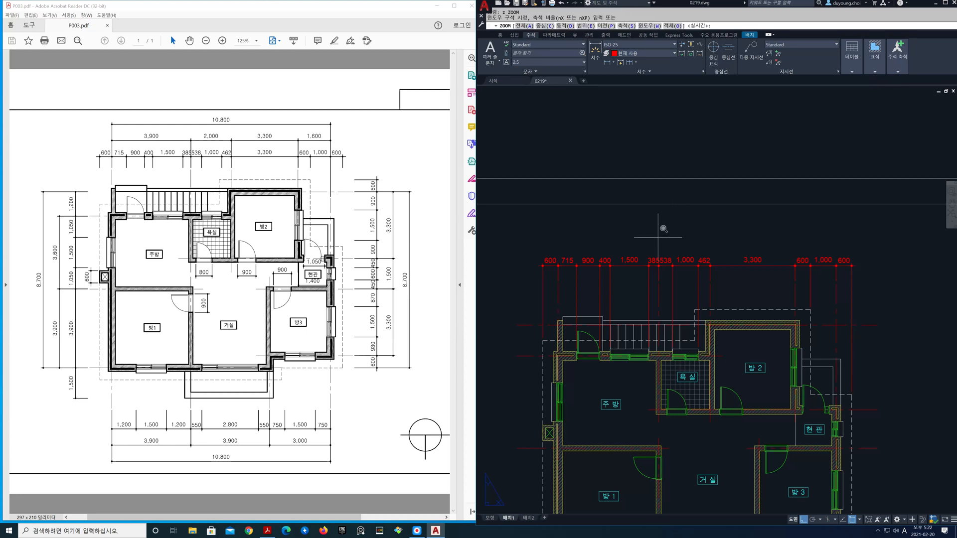
{"action": "key", "text": "Return"}
{"action": "left_click_drag", "start_coordinate": [668, 246], "coordinate": [700, 180]}
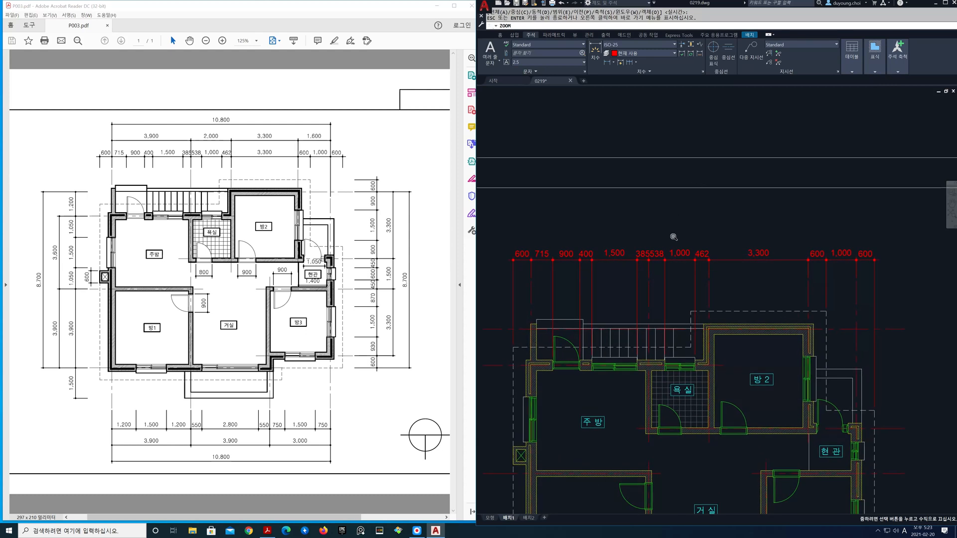
{"action": "left_click_drag", "start_coordinate": [674, 238], "coordinate": [677, 218]}
{"action": "middle_click_drag", "start_coordinate": [676, 229], "coordinate": [689, 248]}
{"action": "key", "text": "Escape"}
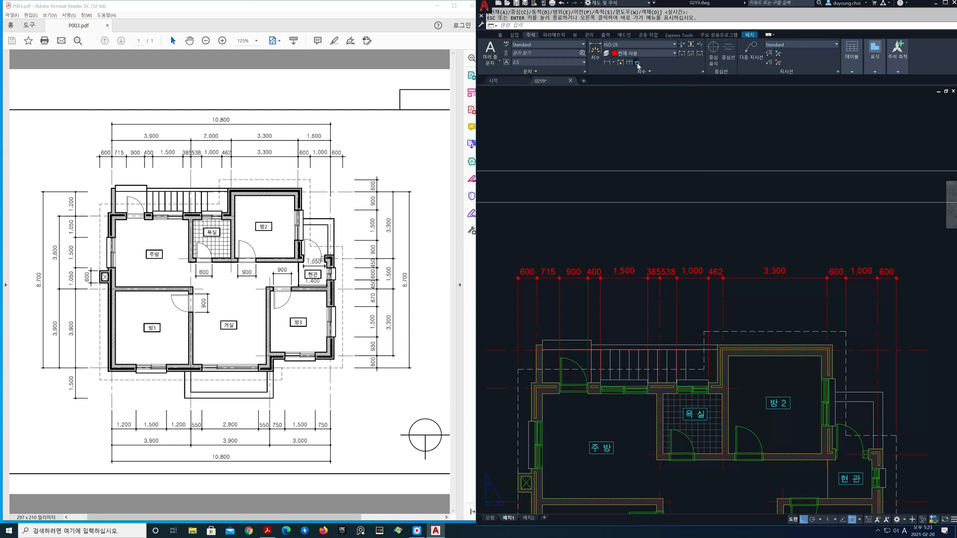
{"action": "left_click", "coordinate": [639, 63]}
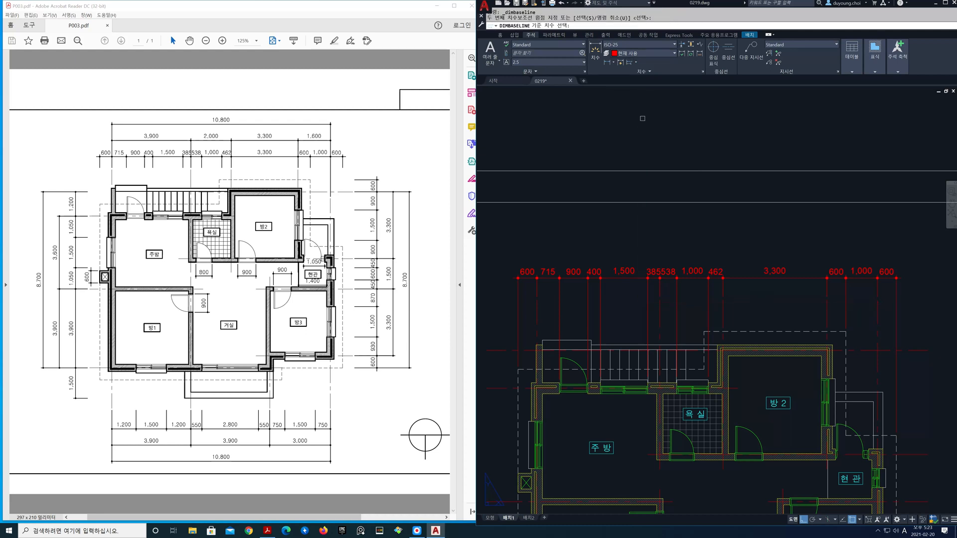
{"action": "left_click", "coordinate": [541, 288]}
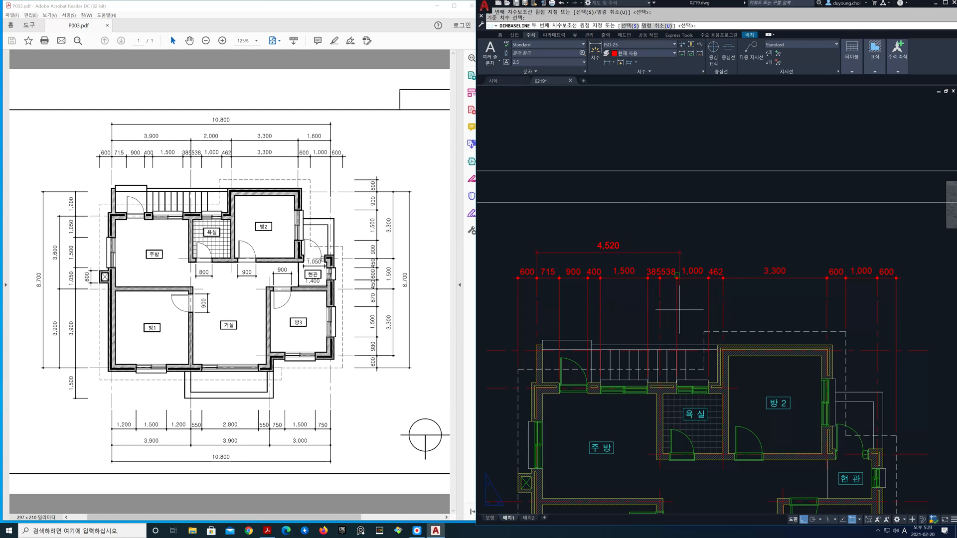
{"action": "left_click", "coordinate": [660, 279]}
{"action": "key", "text": "Return"}
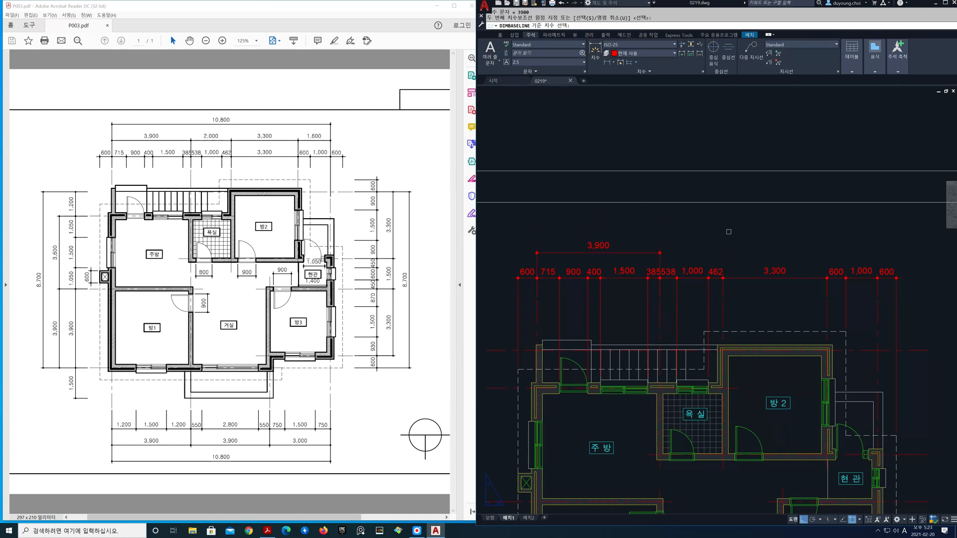
{"action": "key", "text": "Return"}
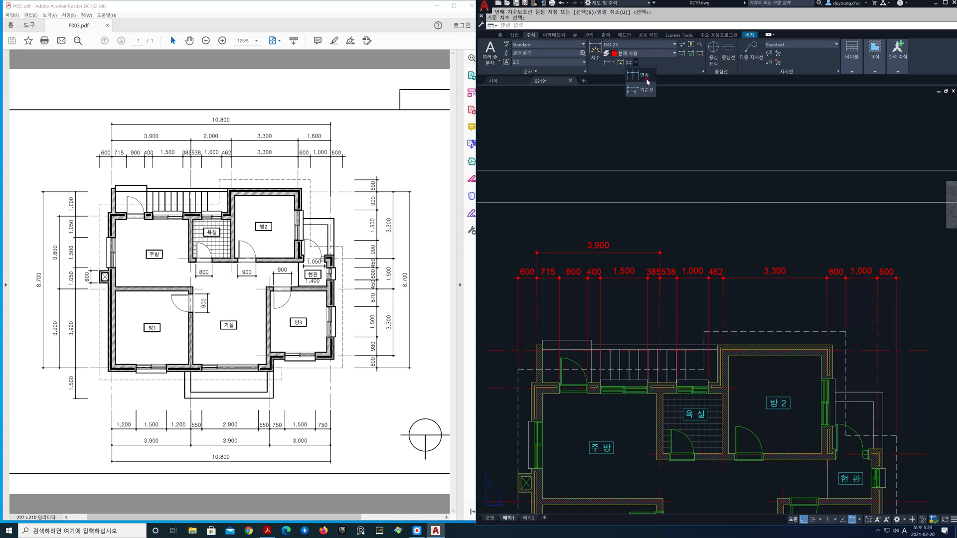
Continue the second dimension row above the plan to the grid lines on both sides of 방2 and the rightmost grid line
{"action": "left_click", "coordinate": [637, 63]}
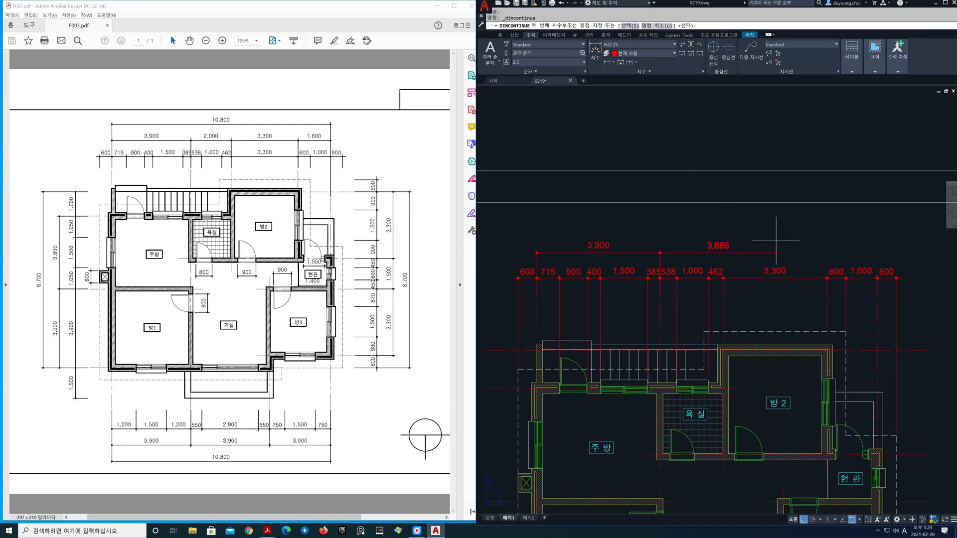
{"action": "left_click", "coordinate": [724, 314]}
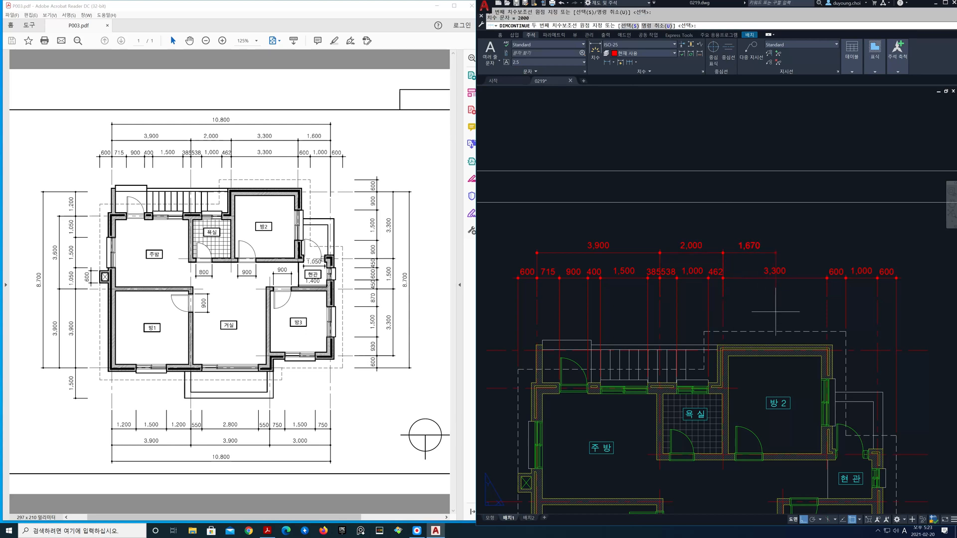
{"action": "left_click", "coordinate": [828, 309]}
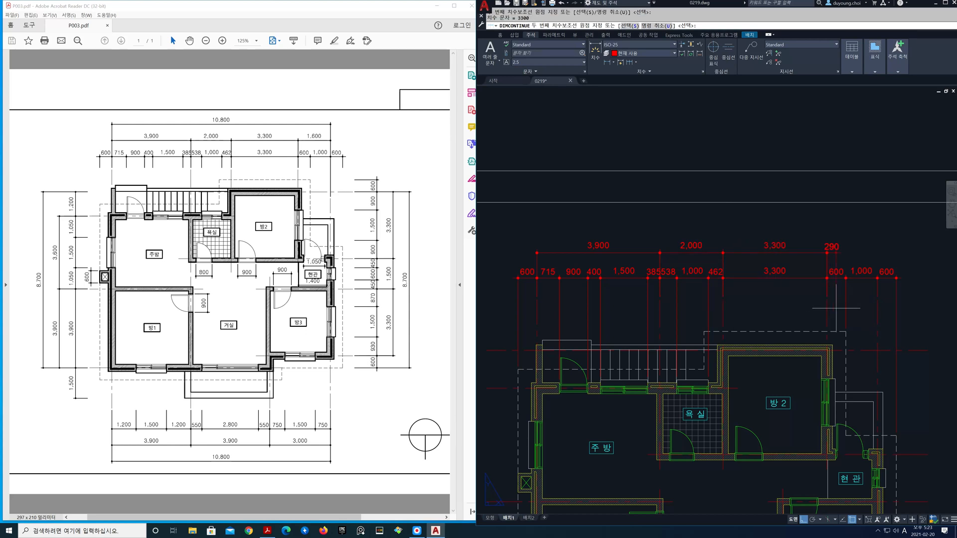
{"action": "left_click", "coordinate": [879, 313]}
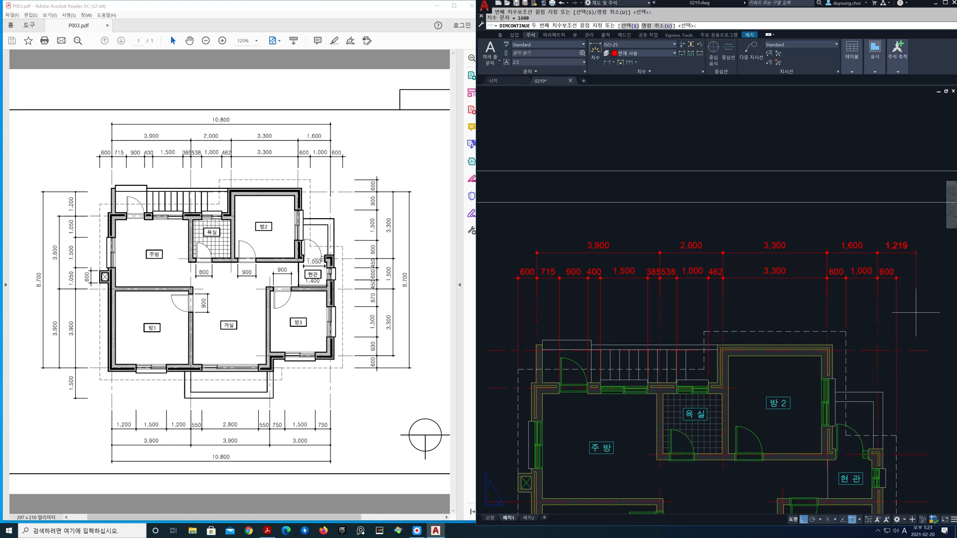
{"action": "key", "text": "Return"}
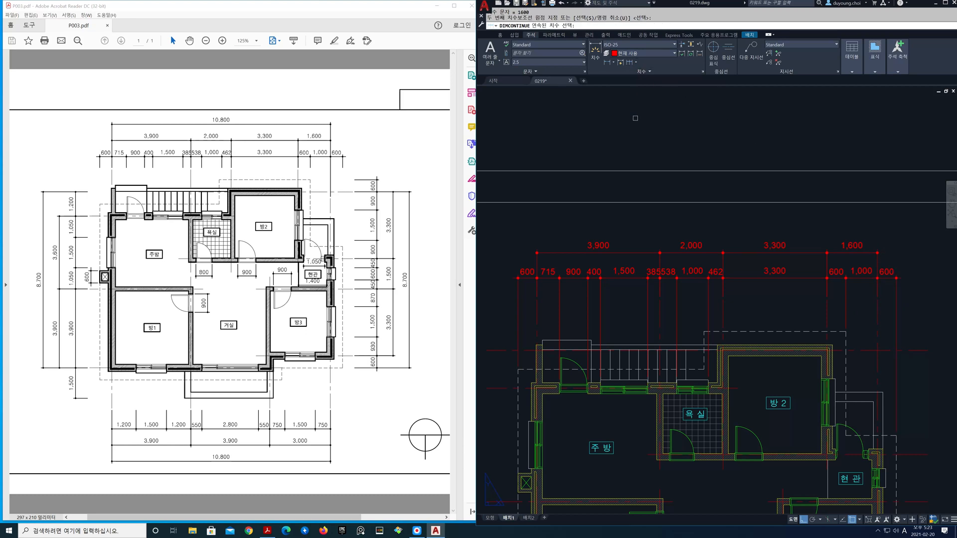
{"action": "key", "text": "Return"}
Add an overall baseline dimension above the second row from the leftmost to the rightmost grid line
{"action": "left_click", "coordinate": [636, 64]}
{"action": "left_click", "coordinate": [640, 89]}
{"action": "key", "text": "Return"}
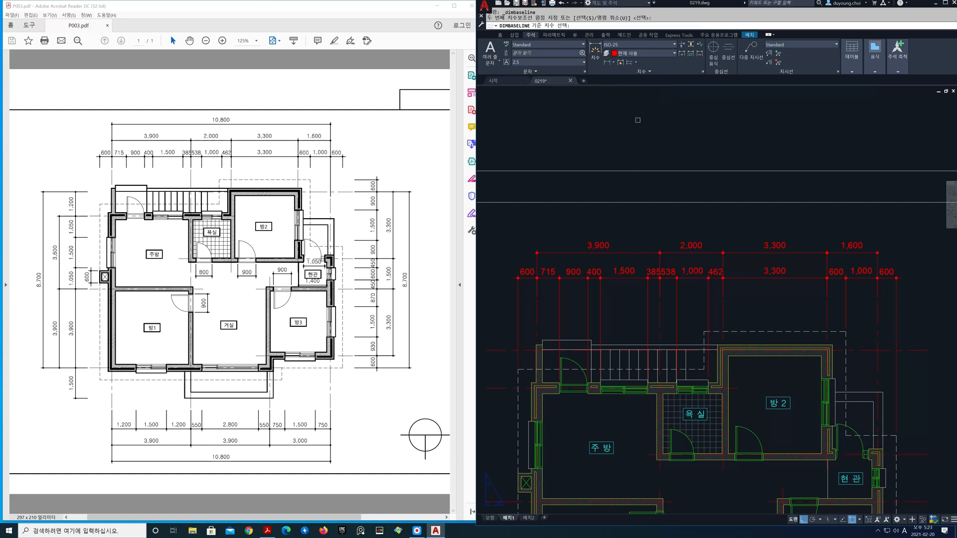
{"action": "left_click", "coordinate": [538, 261]}
{"action": "left_click", "coordinate": [877, 279]}
{"action": "key", "text": "Return"}
{"action": "key", "text": "Return"}
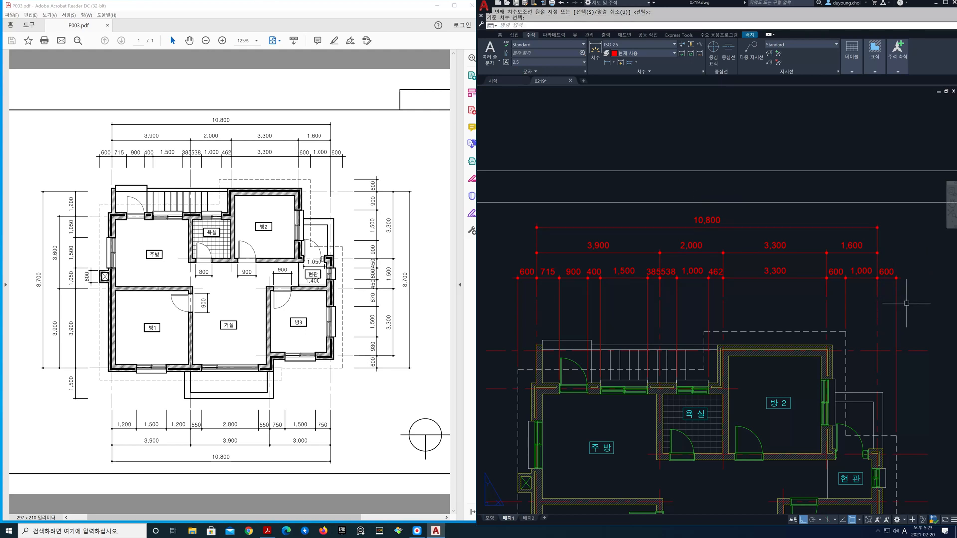
Place a horizontal linear dimension below the plan from the leftmost grid line to the near edge of the 방1 window
{"action": "middle_click_drag", "start_coordinate": [776, 412], "coordinate": [799, 100]}
{"action": "middle_click_drag", "start_coordinate": [759, 261], "coordinate": [742, 156]}
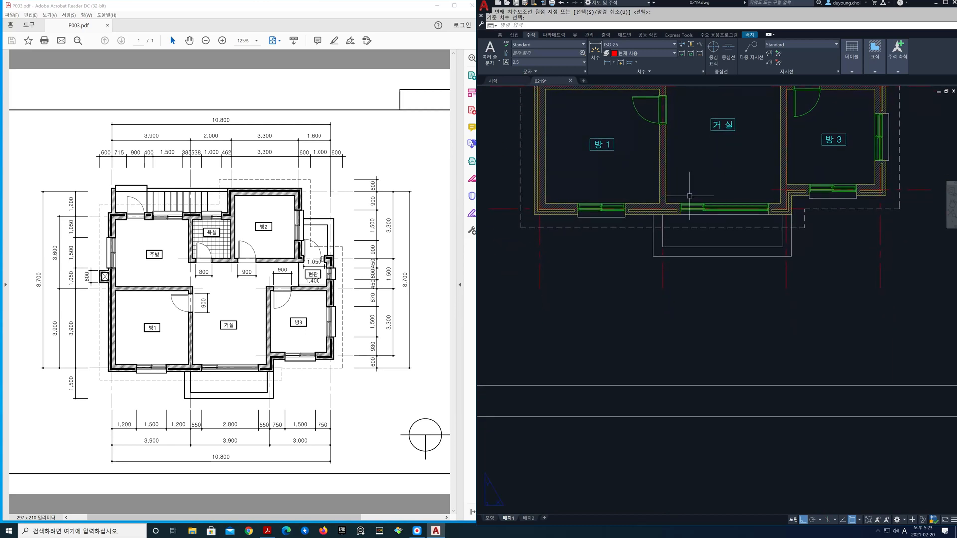
{"action": "left_click", "coordinate": [608, 63]}
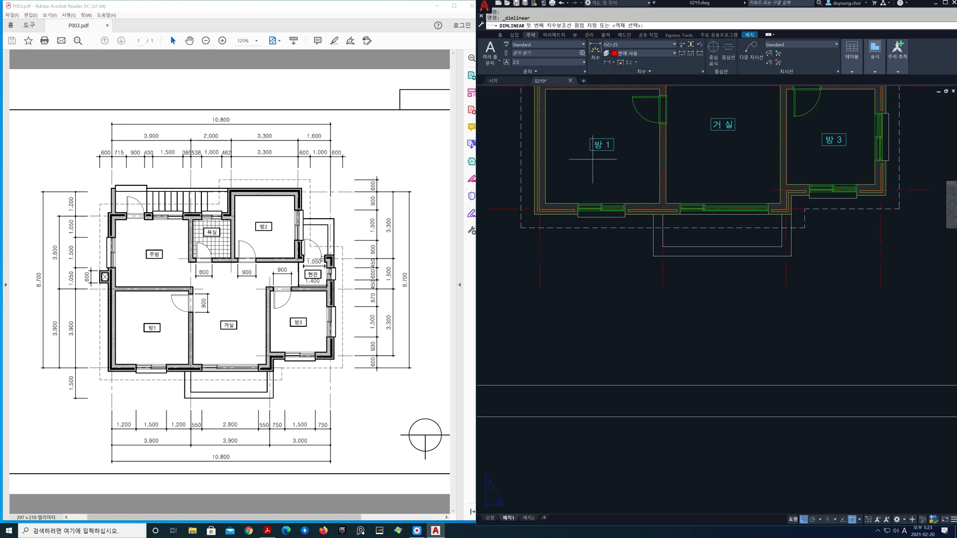
{"action": "left_click", "coordinate": [540, 287]}
{"action": "left_click", "coordinate": [578, 218]}
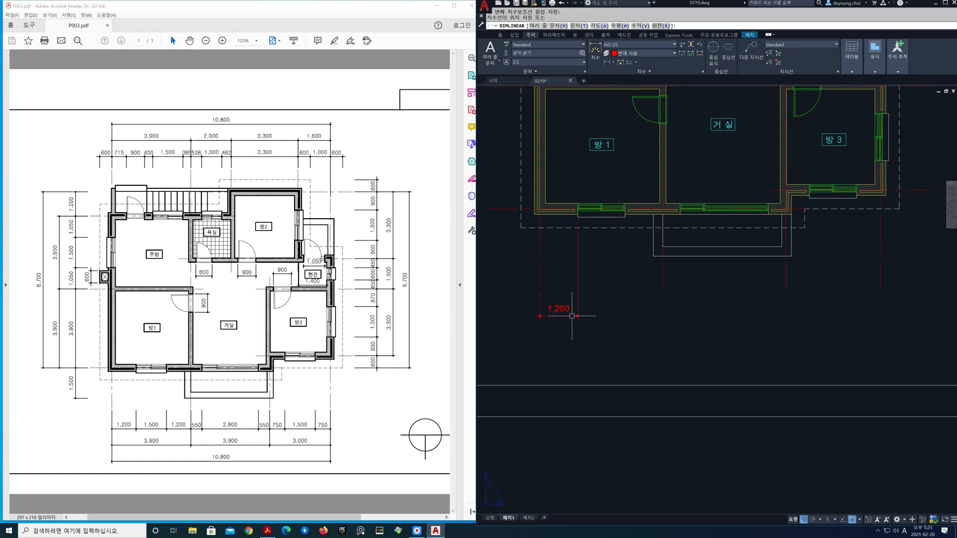
{"action": "left_click", "coordinate": [572, 316]}
Continue the lower chain to the far edge of the 방1 window, the next grid line and both edges of the 거실 window
{"action": "left_click", "coordinate": [636, 62]}
{"action": "left_click", "coordinate": [641, 74]}
{"action": "left_click", "coordinate": [624, 216]}
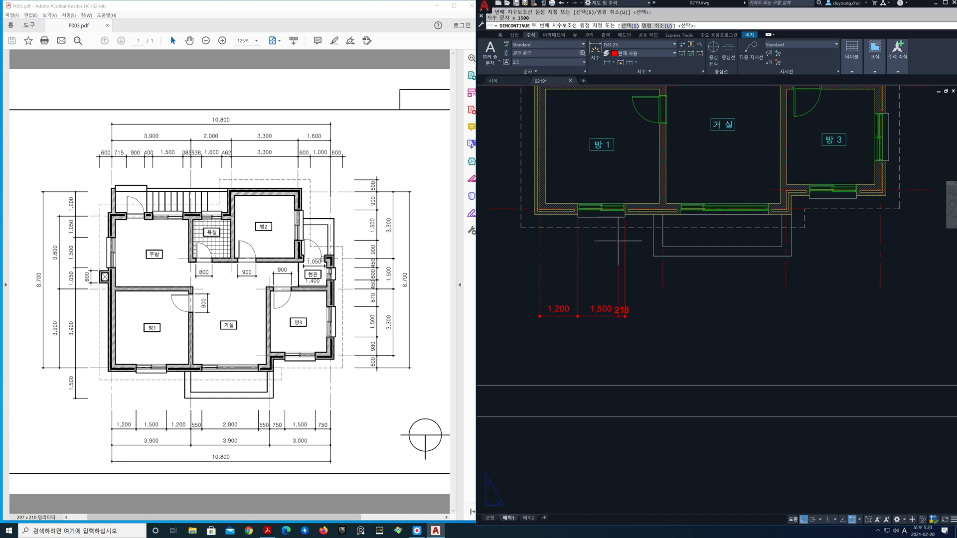
{"action": "left_click", "coordinate": [662, 249]}
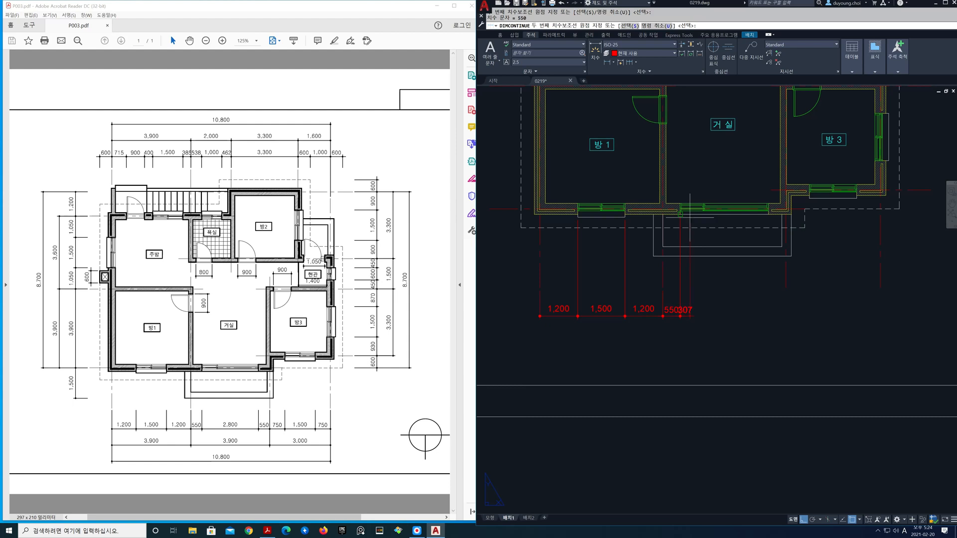
{"action": "left_click", "coordinate": [768, 213]}
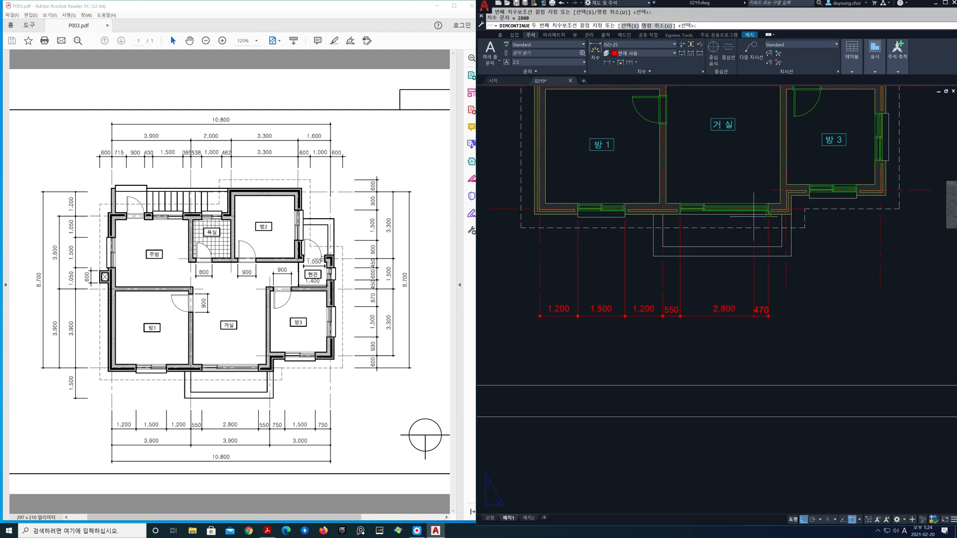
Continue the lower chain to the grid line between 거실 and 방3, both edges of the 방3 window and the rightmost grid line
{"action": "left_click", "coordinate": [787, 288]}
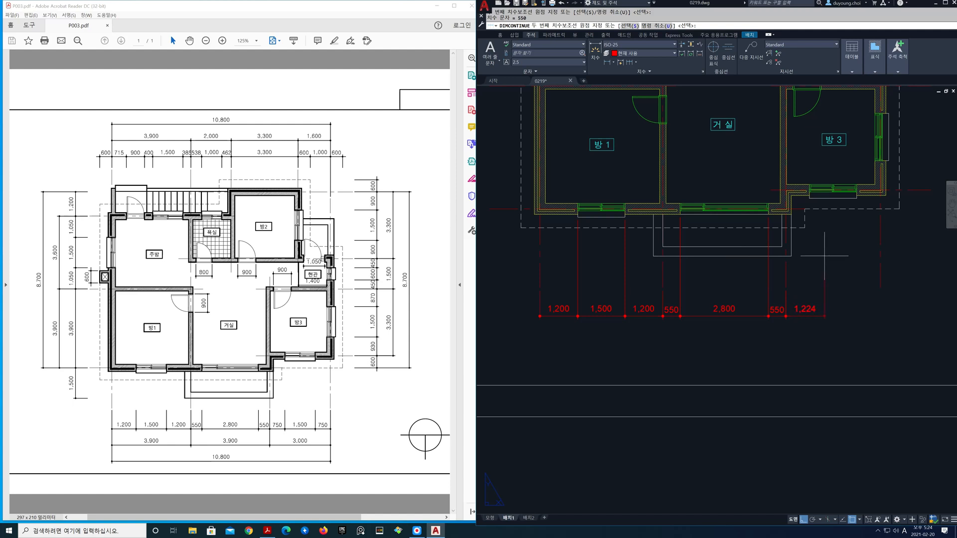
{"action": "left_click", "coordinate": [809, 208]}
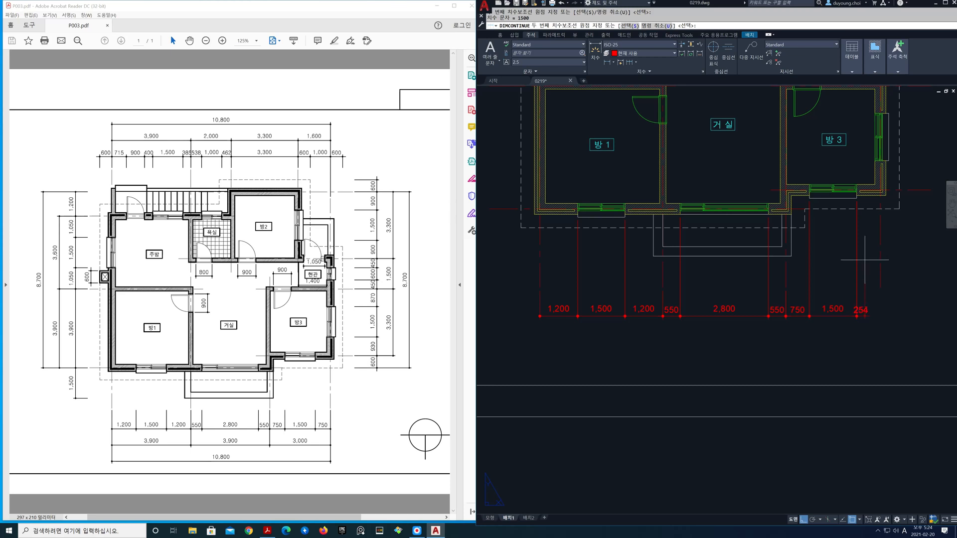
{"action": "left_click", "coordinate": [880, 288]}
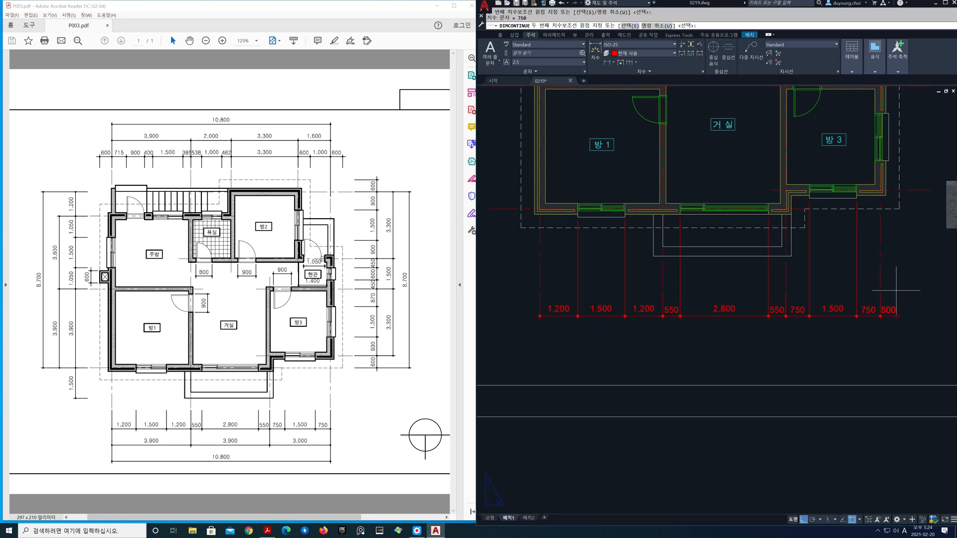
{"action": "key", "text": "Return"}
{"action": "key", "text": "Return"}
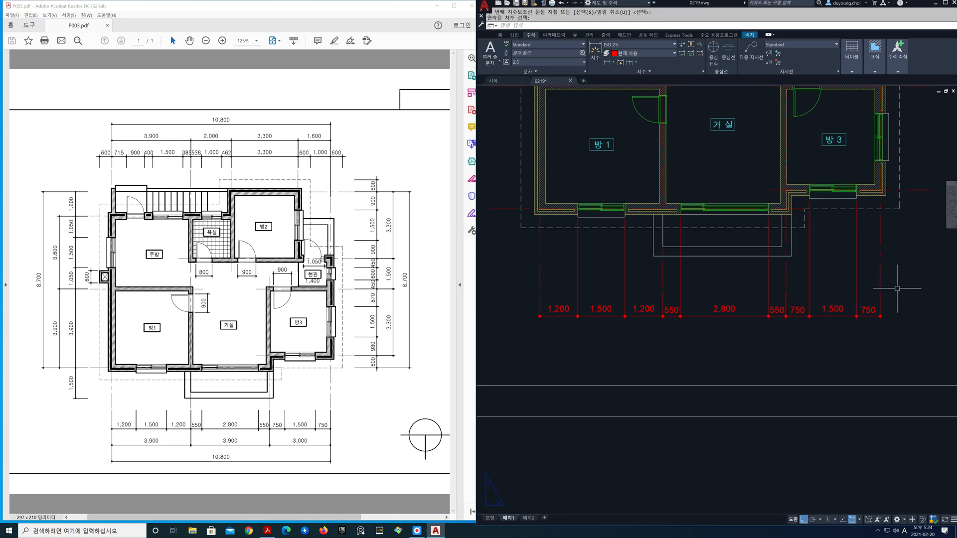
Add a baseline dimension below the lower chain from the leftmost grid line to the grid line between 방1 and 거실
{"action": "middle_click_drag", "start_coordinate": [812, 274], "coordinate": [801, 249]}
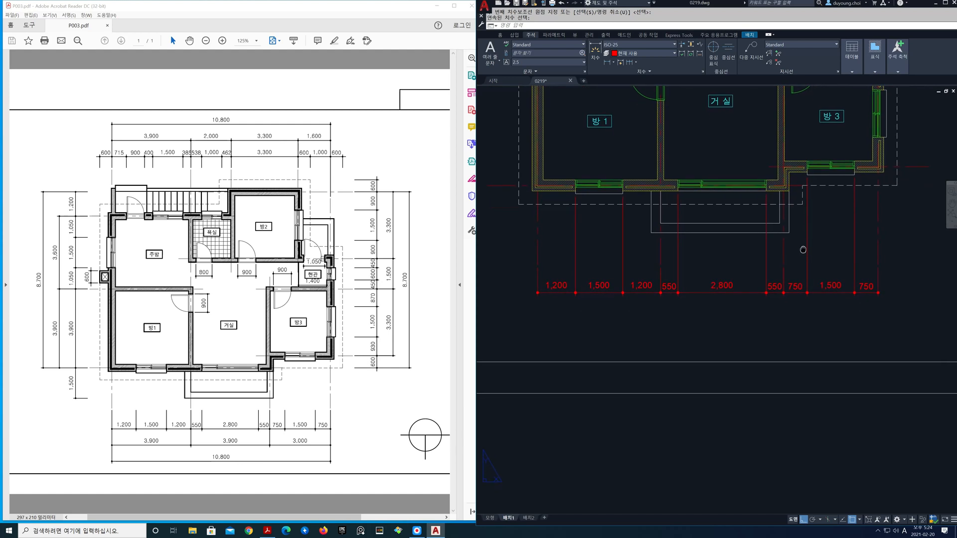
{"action": "left_click", "coordinate": [638, 63]}
{"action": "left_click", "coordinate": [640, 91]}
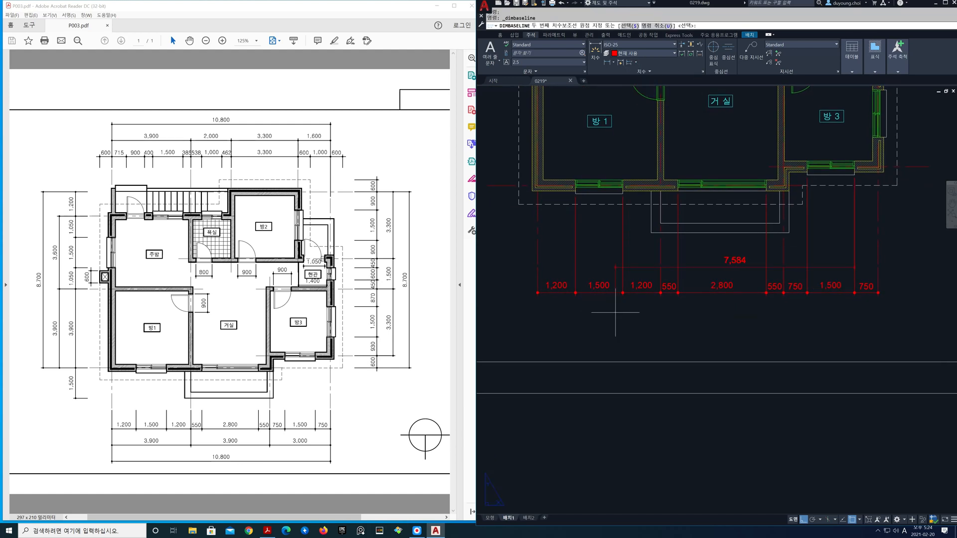
{"action": "left_click", "coordinate": [538, 272]}
{"action": "left_click", "coordinate": [660, 256]}
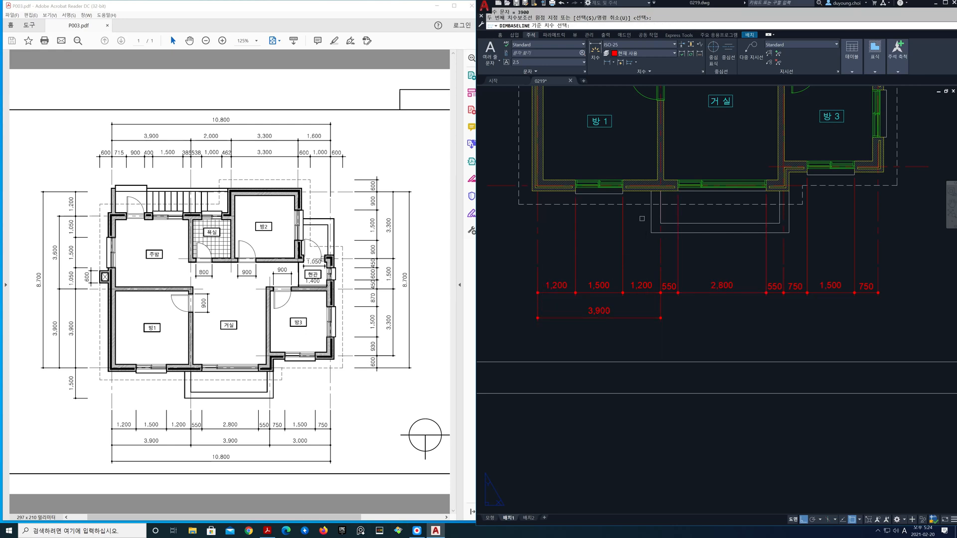
{"action": "key", "text": "Return"}
Continue the second row below the plan across 거실 and 방3 to the rightmost grid line
{"action": "left_click", "coordinate": [635, 63]}
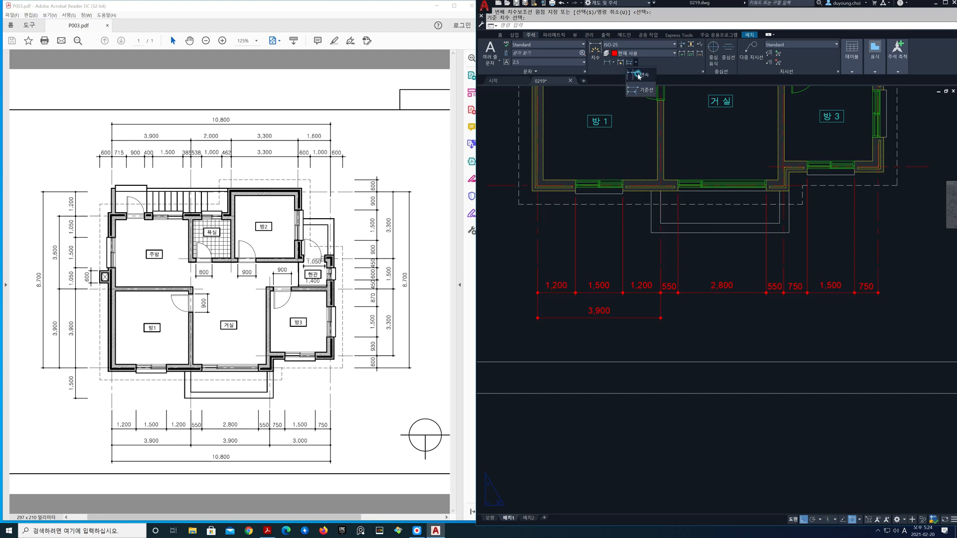
{"action": "left_click", "coordinate": [643, 79]}
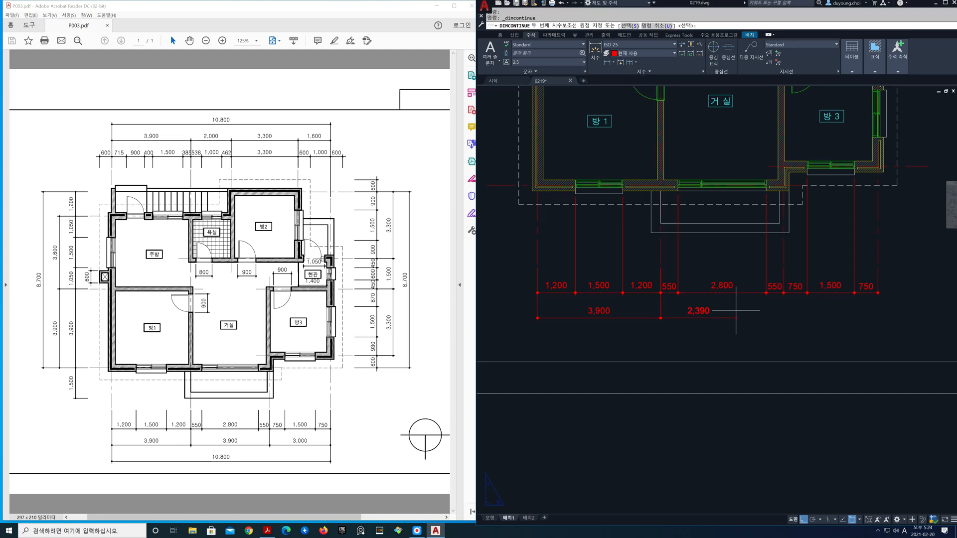
{"action": "left_click", "coordinate": [785, 291]}
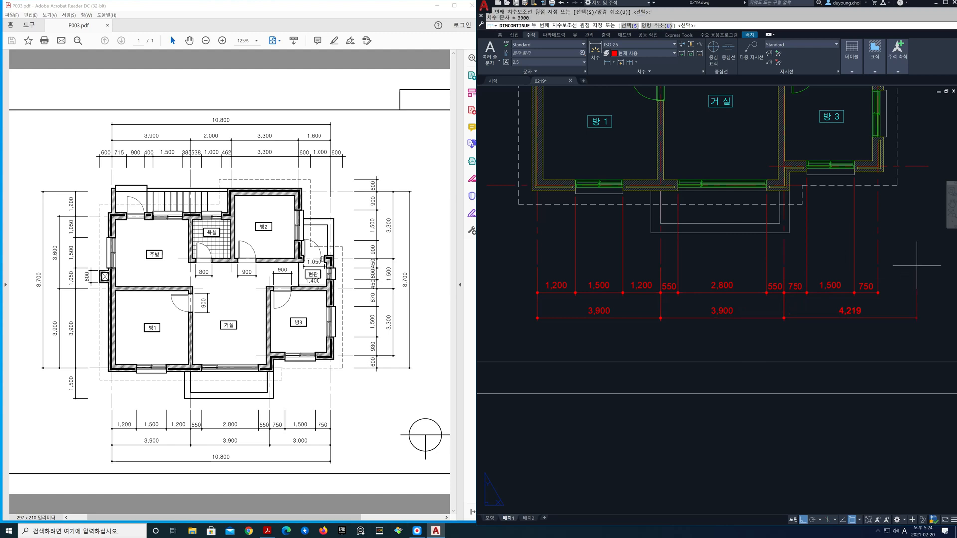
{"action": "left_click", "coordinate": [879, 264]}
{"action": "key", "text": "Return"}
{"action": "key", "text": "Return"}
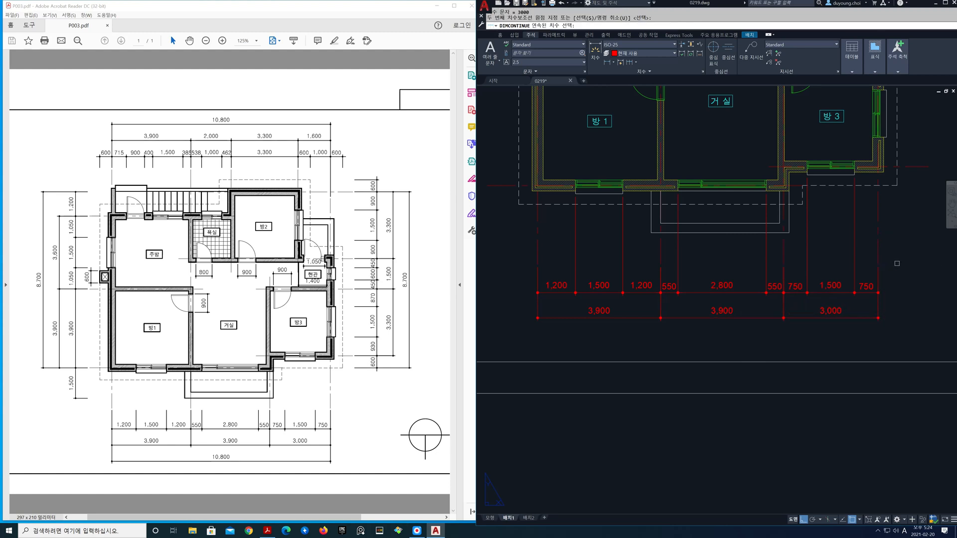
Add an overall baseline dimension below the second lower row from the leftmost to the rightmost grid line
{"action": "left_click", "coordinate": [636, 62]}
{"action": "left_click", "coordinate": [644, 90]}
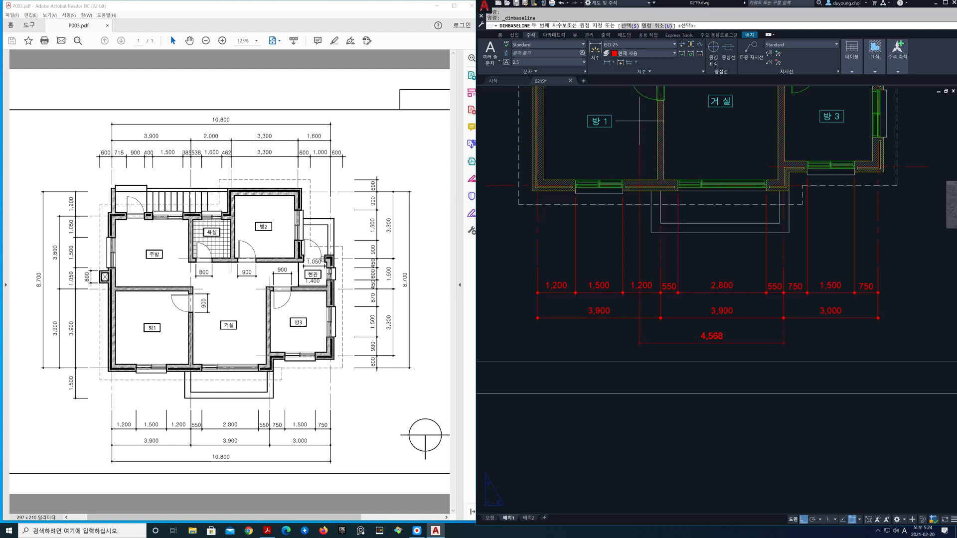
{"action": "left_click", "coordinate": [537, 277]}
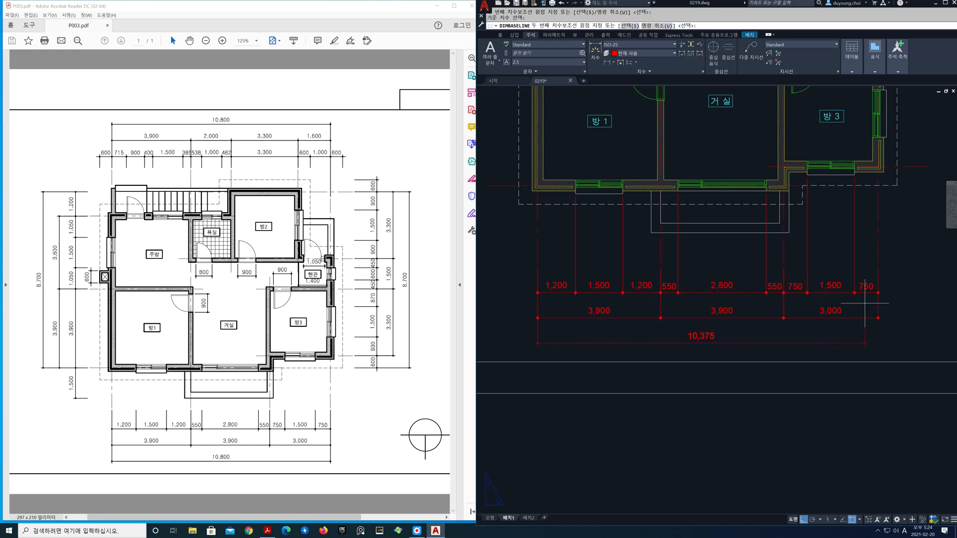
{"action": "left_click", "coordinate": [881, 257]}
{"action": "key", "text": "Escape"}
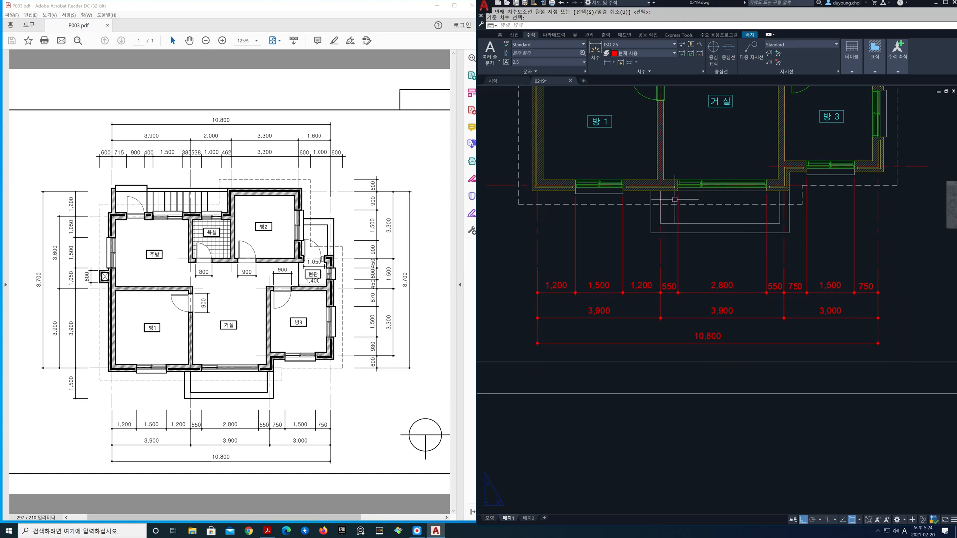
Add a vertical linear dimension to the small crossed box on the outer left wall, placed just left of it
{"action": "scroll", "coordinate": [675, 199], "scroll_direction": "down", "scroll_amount": 3}
{"action": "scroll", "coordinate": [636, 265], "scroll_direction": "up", "scroll_amount": 5}
{"action": "middle_click_drag", "start_coordinate": [666, 266], "coordinate": [707, 250]}
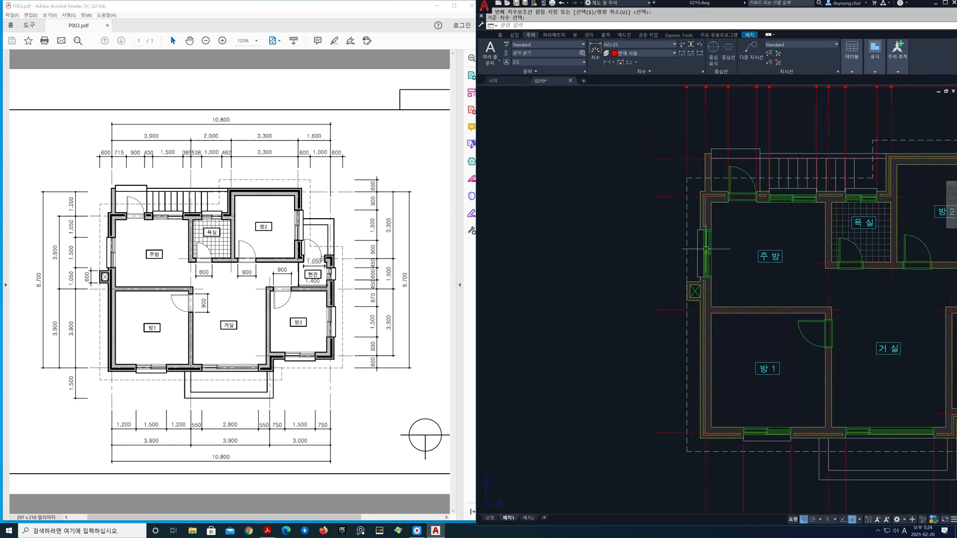
{"action": "left_click", "coordinate": [607, 63]}
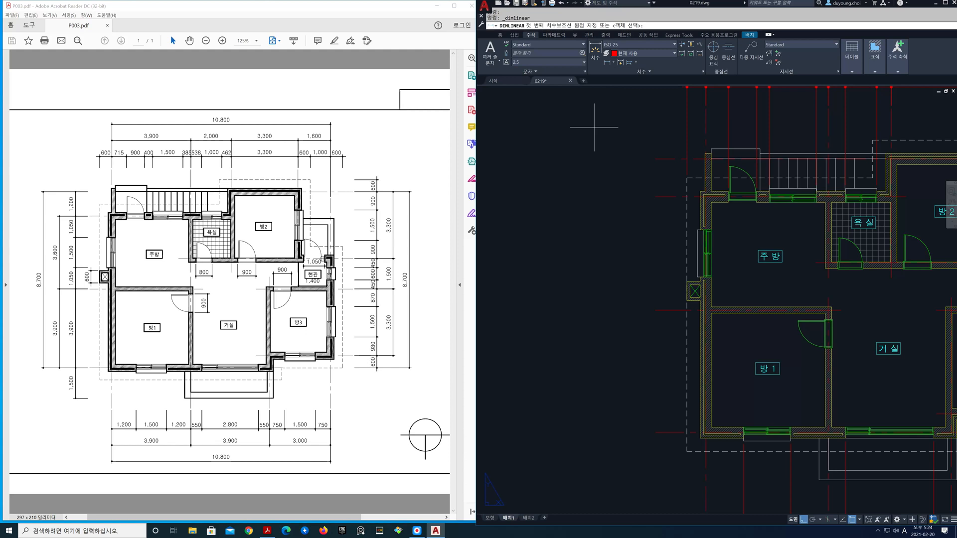
{"action": "left_click", "coordinate": [688, 299]}
{"action": "left_click", "coordinate": [688, 283]}
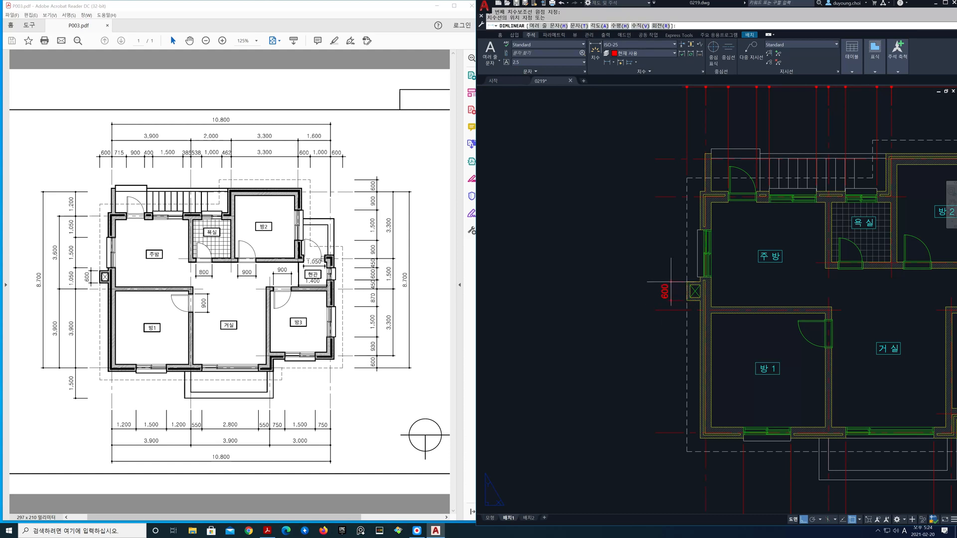
{"action": "left_click", "coordinate": [671, 281]}
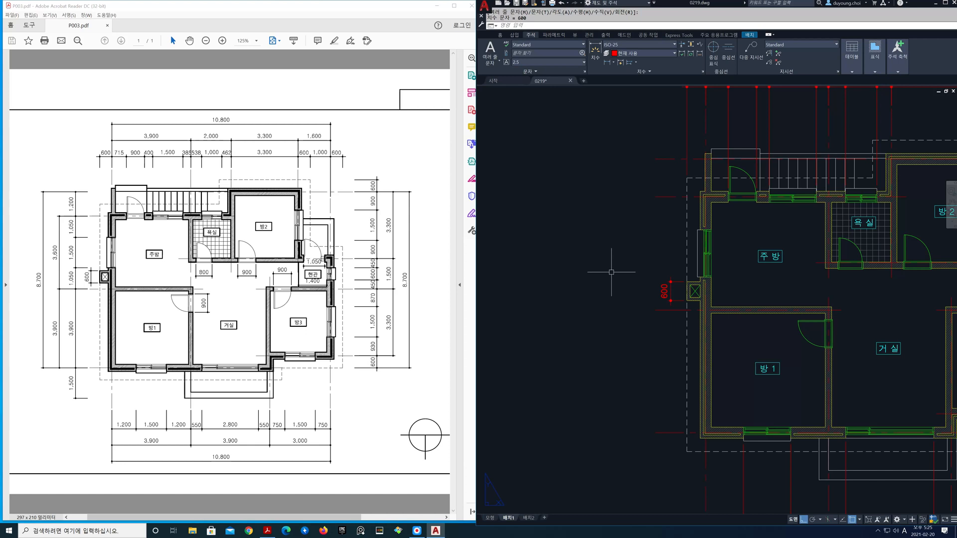
Add a vertical dimension left of the plan from the grid line between 주방 and 방1 to the lower edge of the 주방 window
{"action": "left_click", "coordinate": [607, 63]}
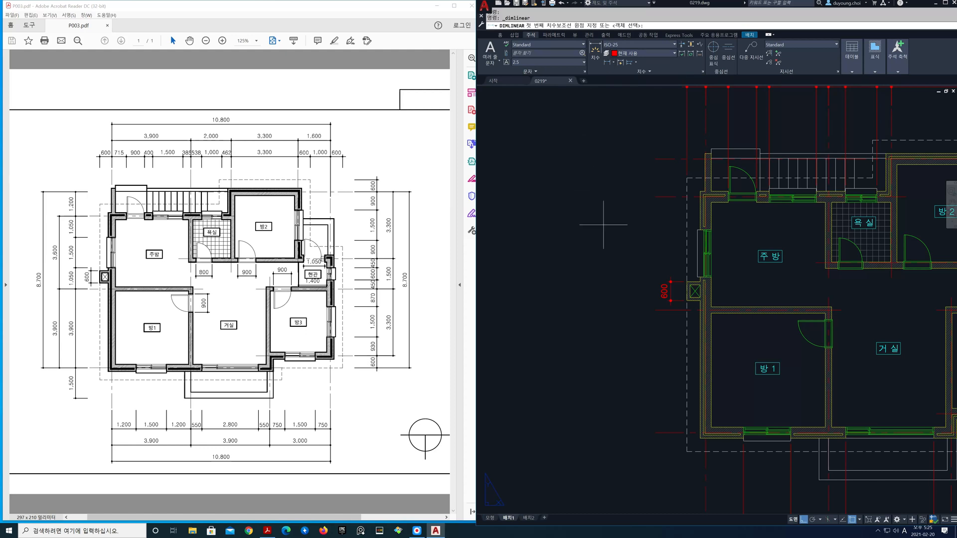
{"action": "left_click", "coordinate": [656, 311]}
{"action": "left_click", "coordinate": [700, 269]}
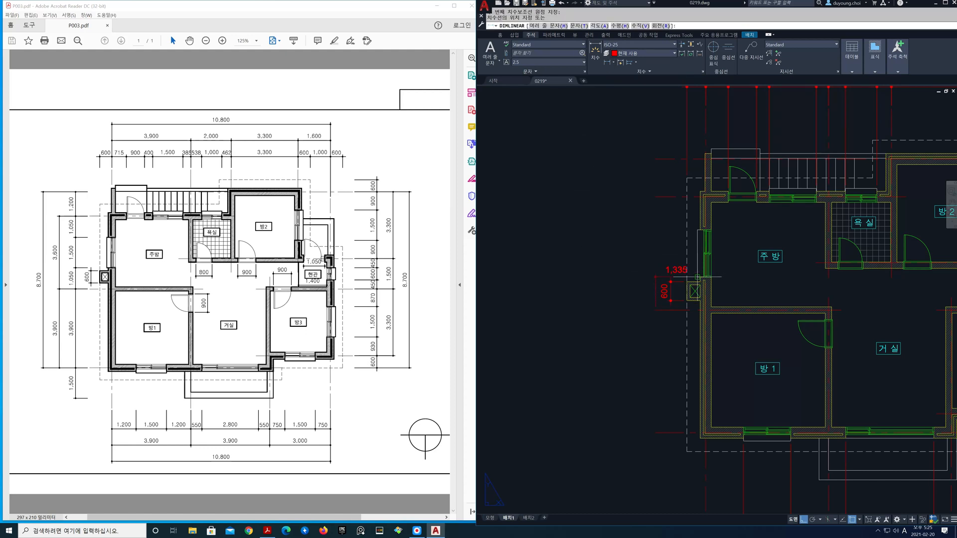
{"action": "left_click", "coordinate": [632, 279]}
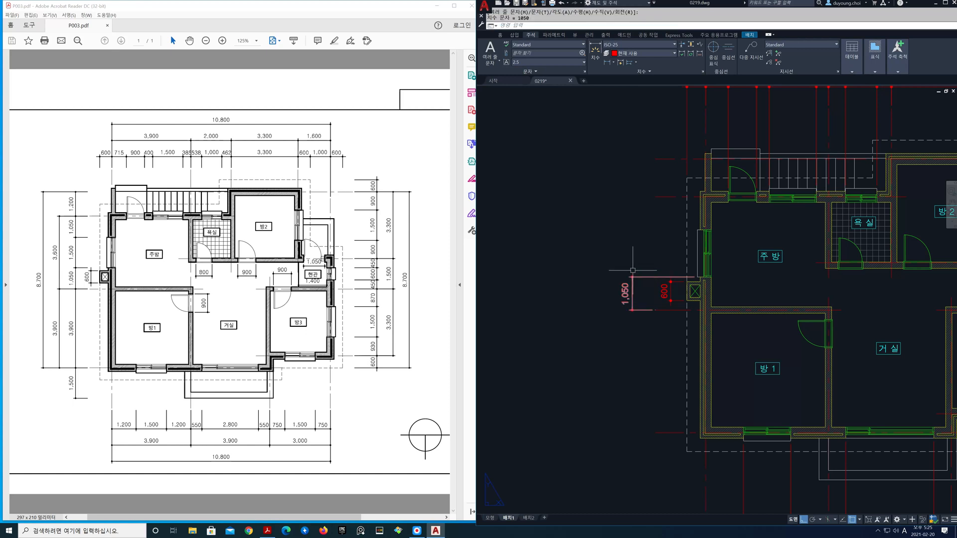
Continue the left chain upward to the upper edge of the 주방 window and the grid line along the top of 주방
{"action": "left_click", "coordinate": [637, 63]}
{"action": "left_click", "coordinate": [703, 230]}
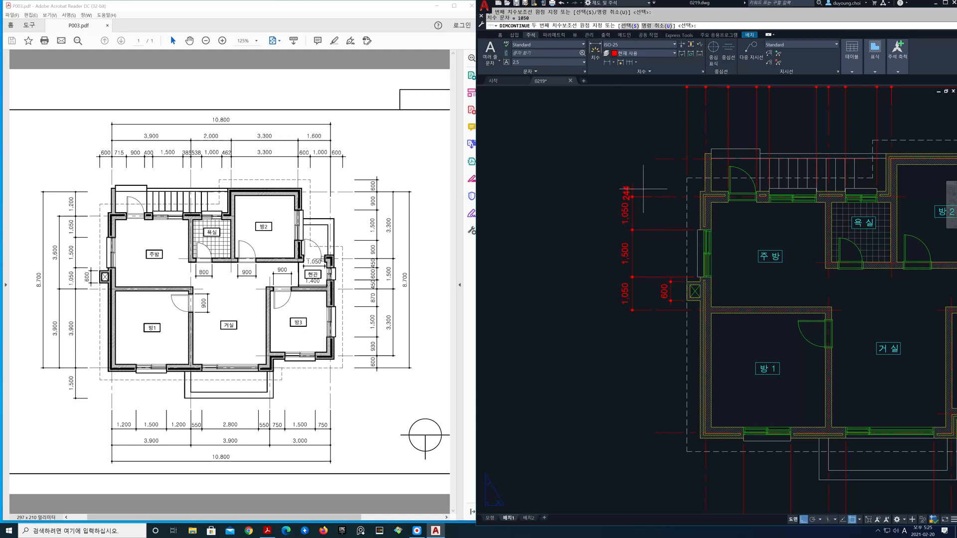
{"action": "key", "text": "Return"}
{"action": "key", "text": "Return"}
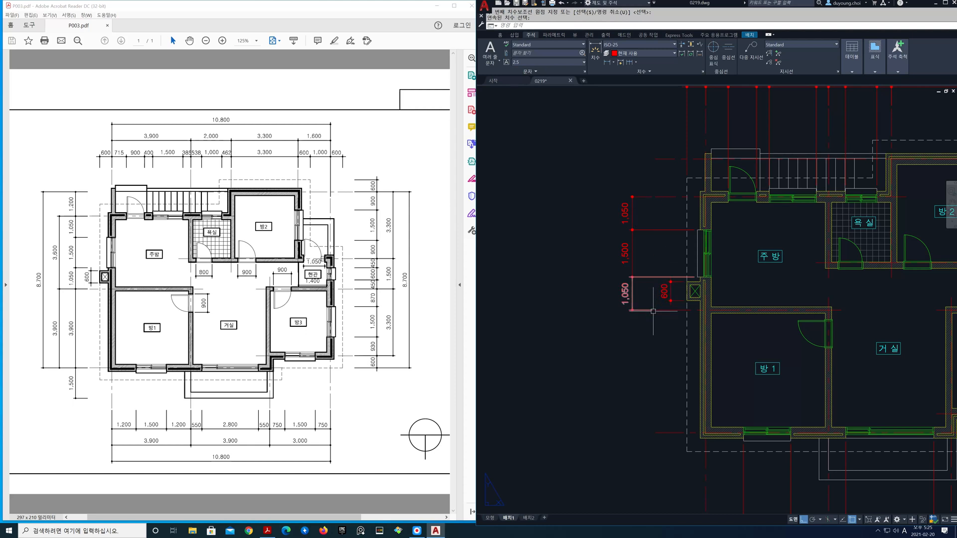
{"action": "middle_click_drag", "start_coordinate": [656, 307], "coordinate": [660, 291]}
{"action": "type", "text": "z"}
{"action": "key", "text": "Return"}
{"action": "key", "text": "Return"}
{"action": "left_click_drag", "start_coordinate": [660, 291], "coordinate": [656, 306]}
{"action": "middle_click_drag", "start_coordinate": [656, 306], "coordinate": [658, 293]}
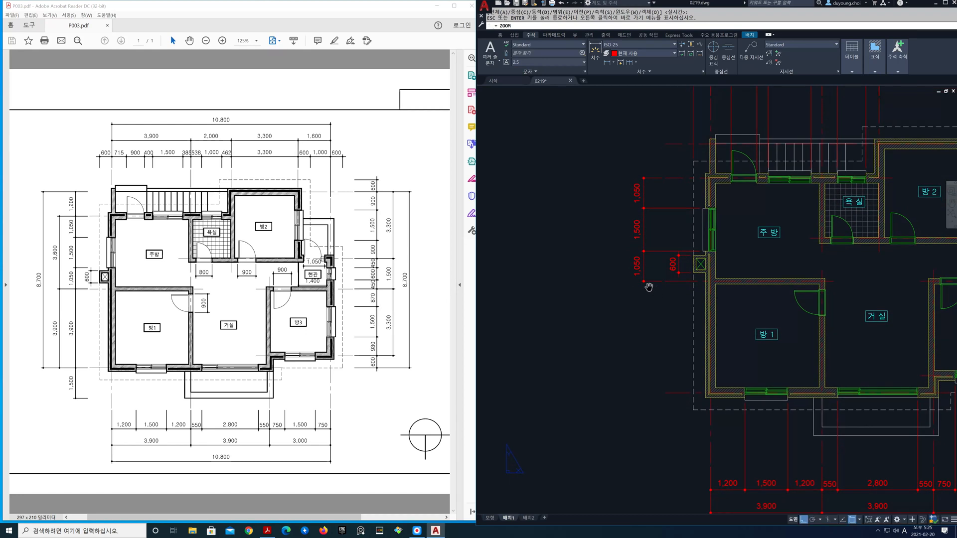
{"action": "left_click", "coordinate": [607, 63]}
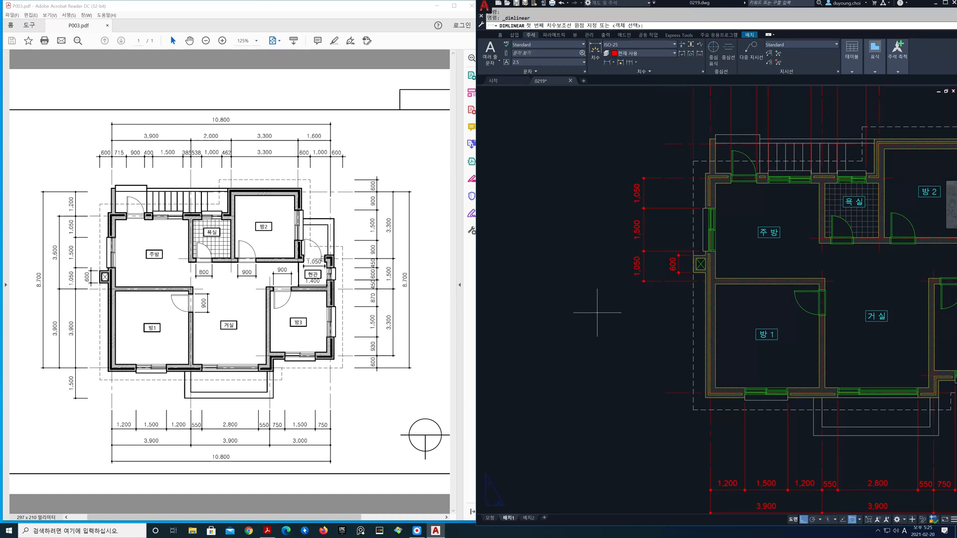
{"action": "left_click", "coordinate": [814, 435]}
{"action": "key", "text": "Escape"}
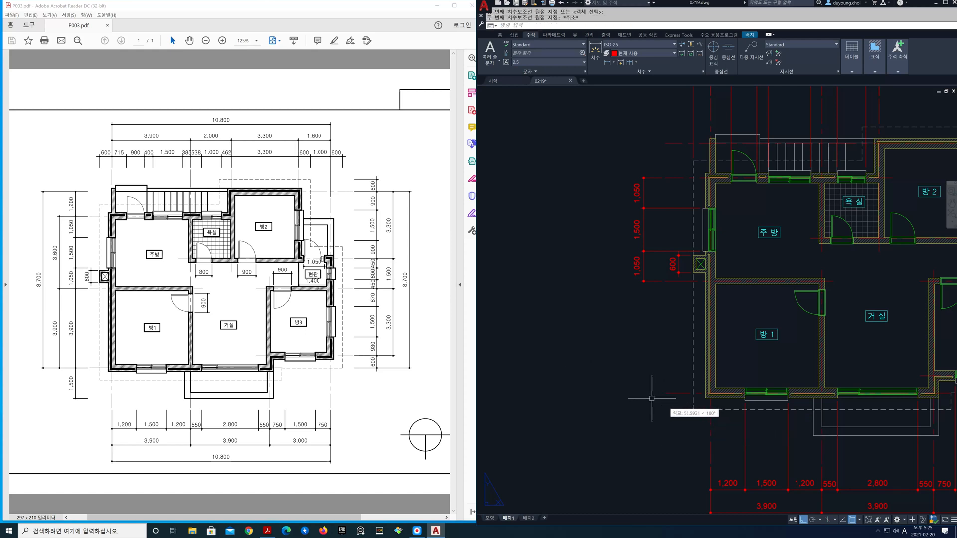
Add a baseline dimension outside the left chain from the grid line along the top of 주방 to the uppermost grid line
{"action": "left_click", "coordinate": [636, 62]}
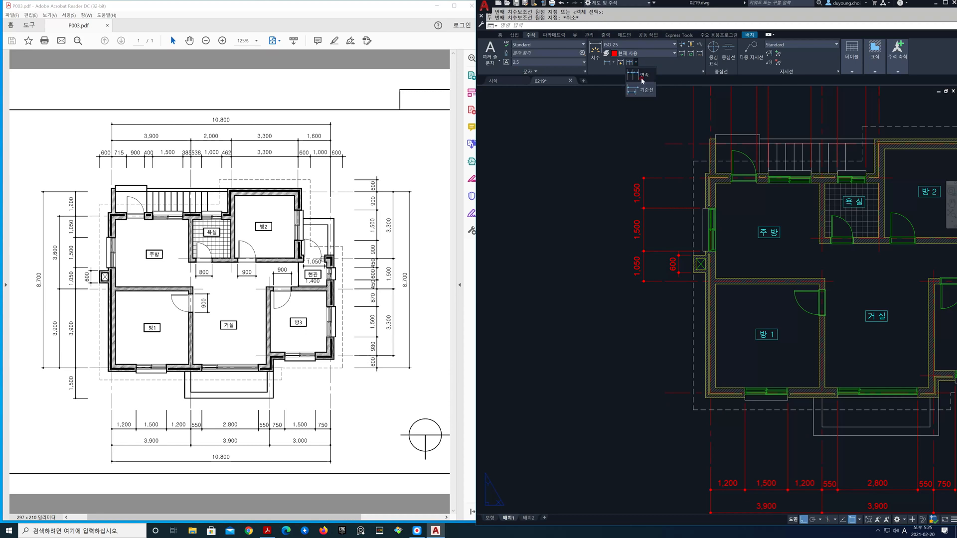
{"action": "left_click", "coordinate": [647, 89]}
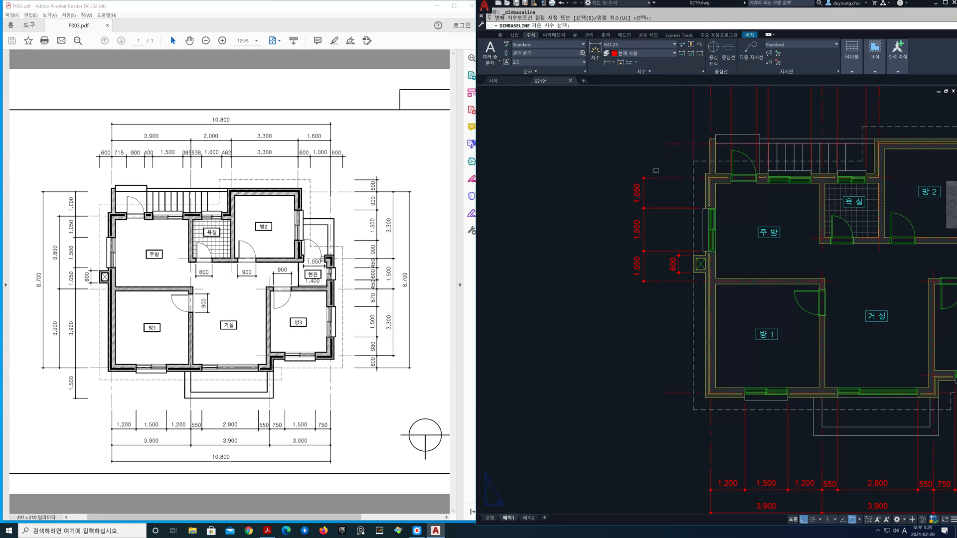
{"action": "left_click", "coordinate": [656, 177]}
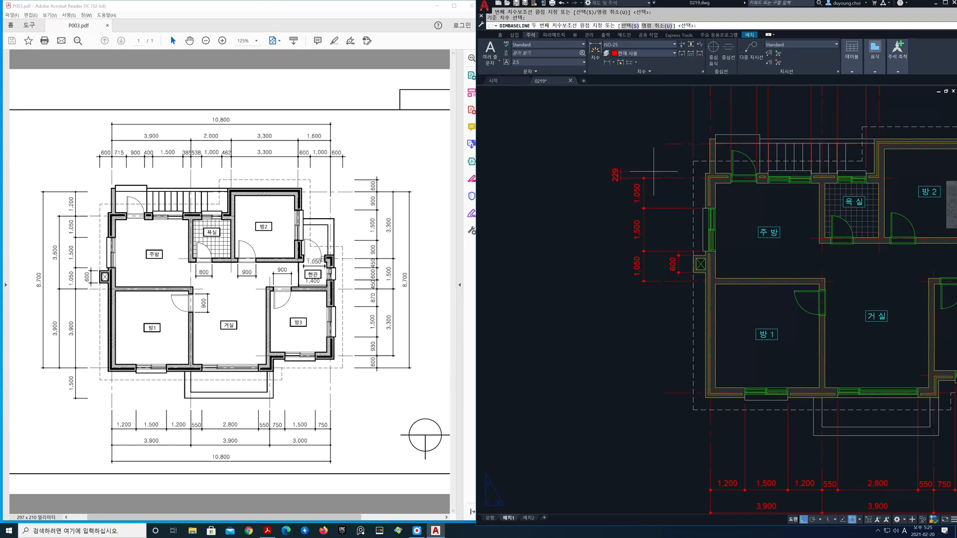
{"action": "left_click", "coordinate": [661, 144]}
{"action": "key", "text": "Return"}
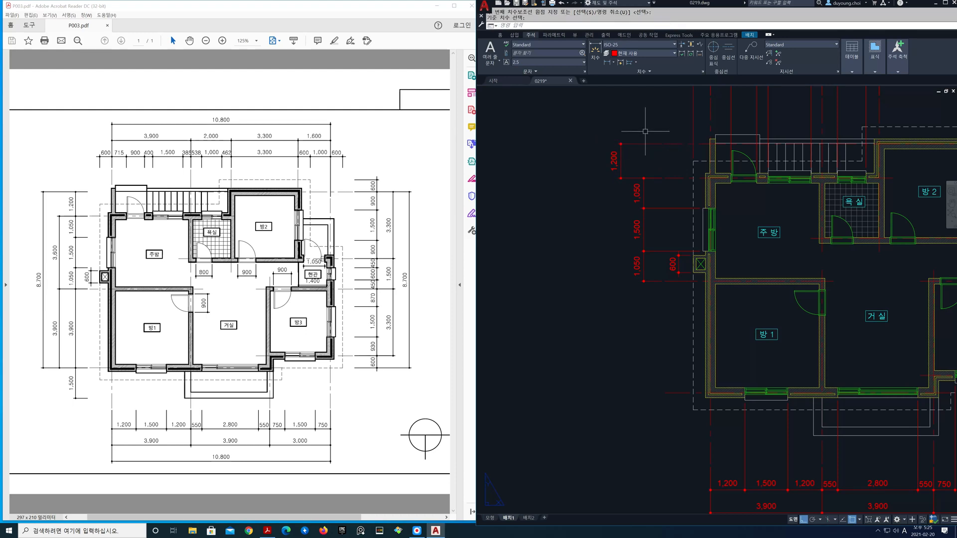
Continue the second left row down to the 주방–방1 grid line, the lower 방1 grid line and the bottom edge of the front porch
{"action": "left_click", "coordinate": [636, 63]}
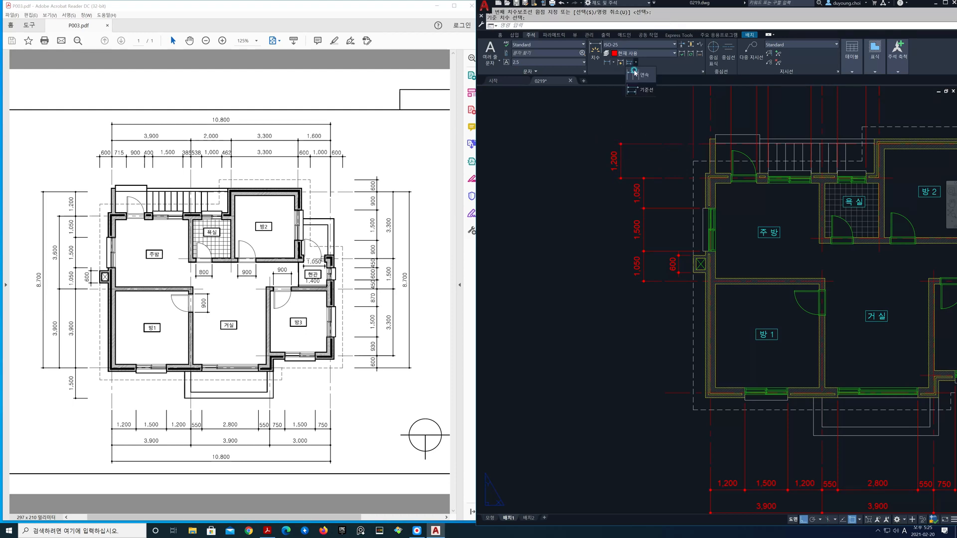
{"action": "left_click", "coordinate": [642, 75]}
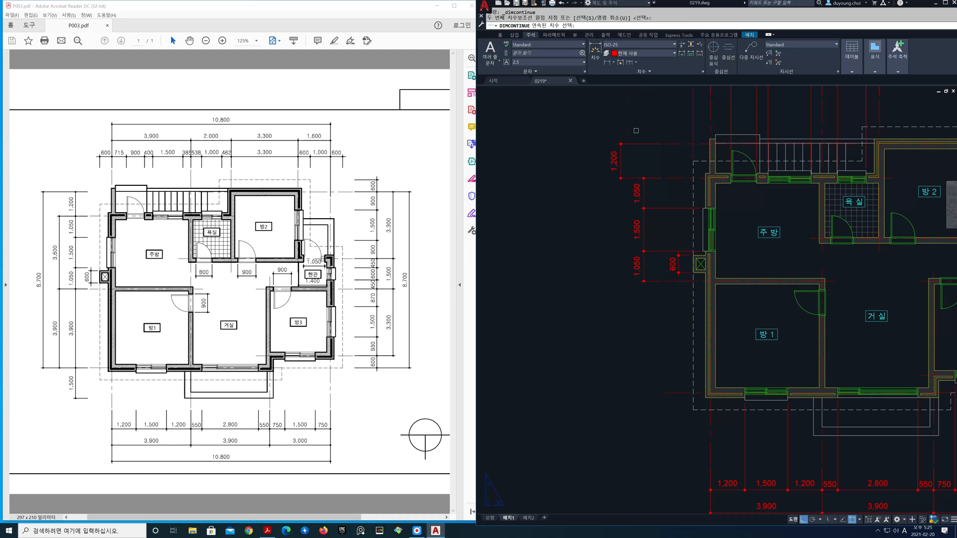
{"action": "left_click", "coordinate": [628, 178]}
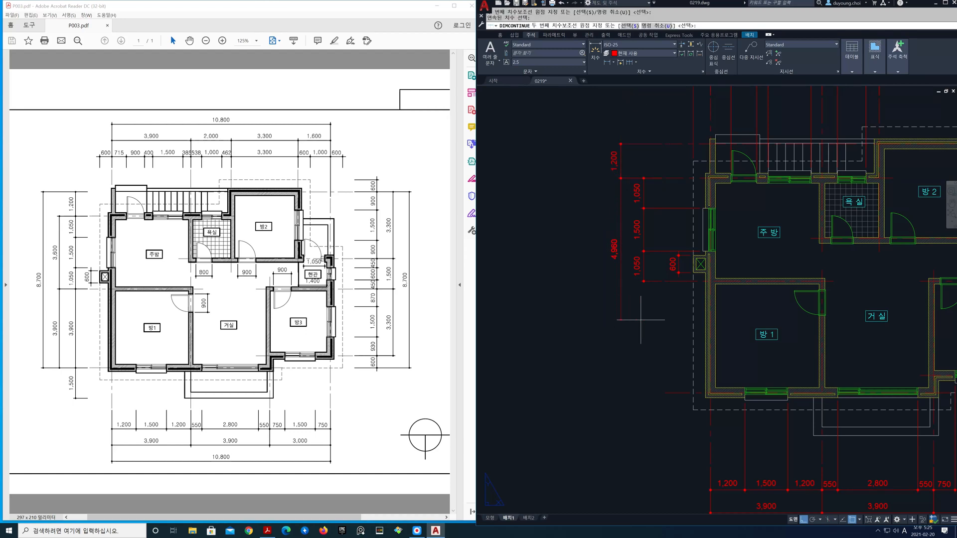
{"action": "left_click", "coordinate": [671, 282]}
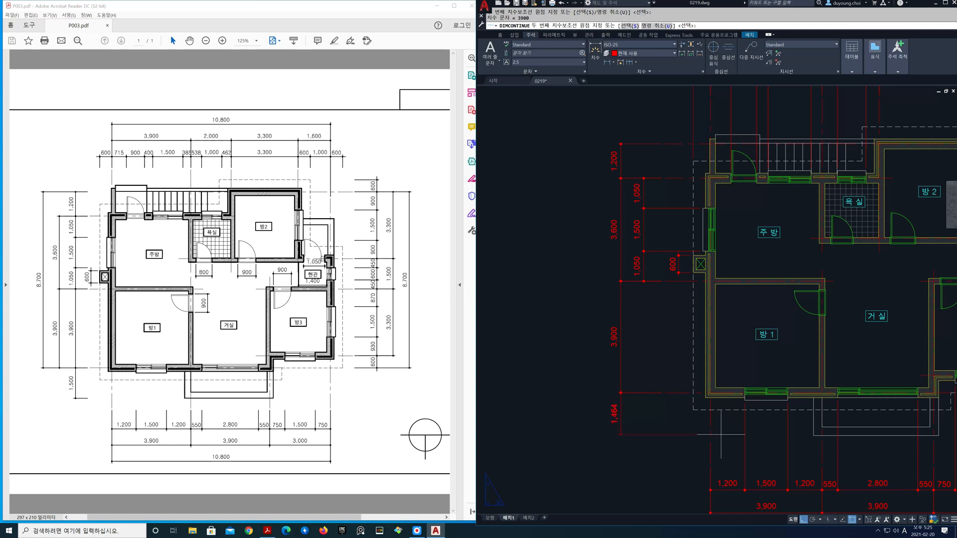
{"action": "left_click", "coordinate": [815, 435]}
{"action": "key", "text": "Return"}
{"action": "key", "text": "Return"}
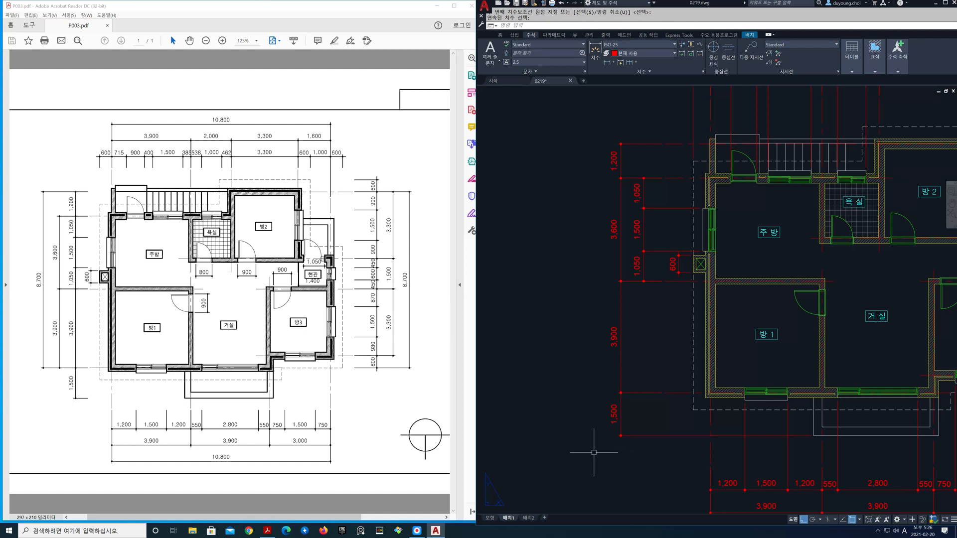
Add an overall baseline dimension outside the second left row from the lower 방1 grid line to the uppermost grid line
{"action": "left_click", "coordinate": [637, 64]}
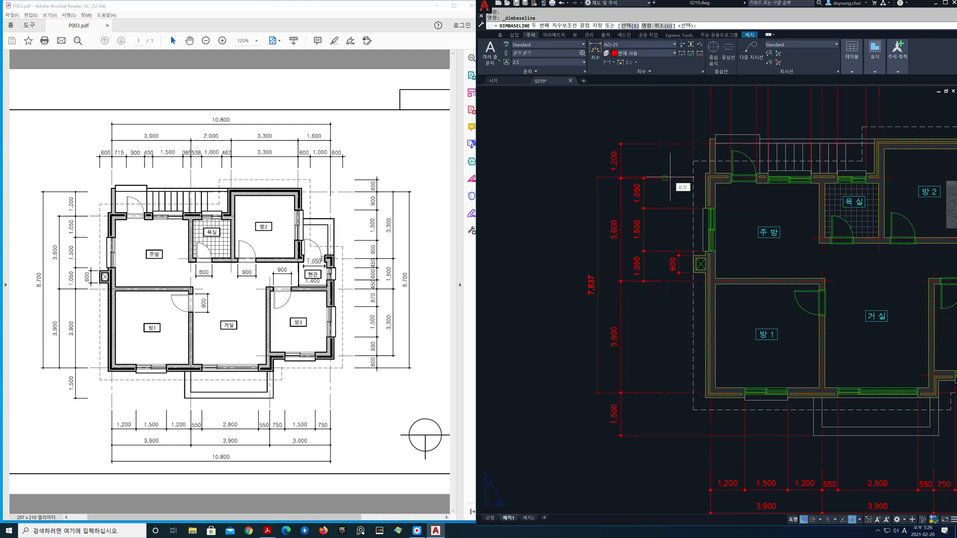
{"action": "left_click", "coordinate": [673, 146]}
{"action": "key", "text": "Return"}
{"action": "key", "text": "Return"}
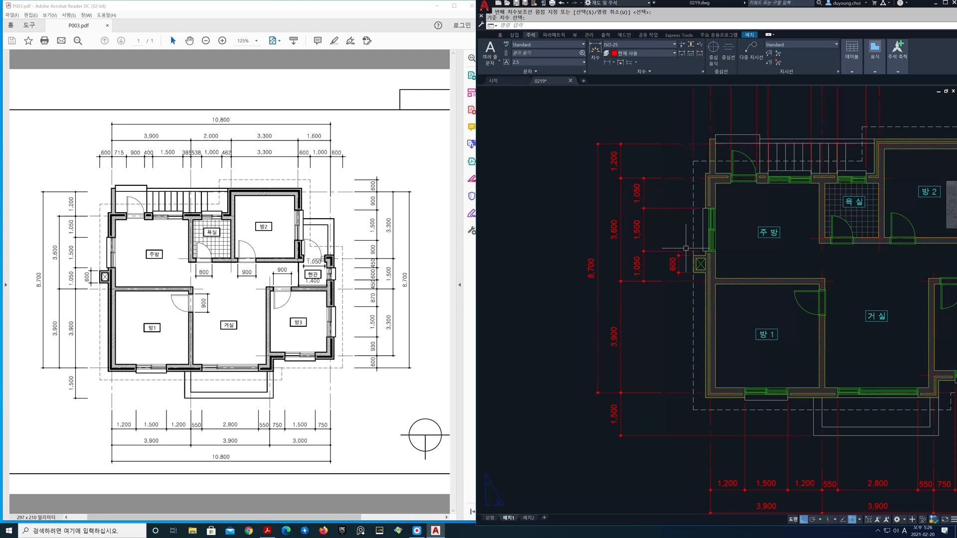
Add a vertical dimension right of the plan from the lower dashed eave corner to the grid line along the bottom of 방3
{"action": "scroll", "coordinate": [667, 211], "scroll_direction": "down", "scroll_amount": 3}
{"action": "middle_click_drag", "start_coordinate": [789, 270], "coordinate": [532, 306]}
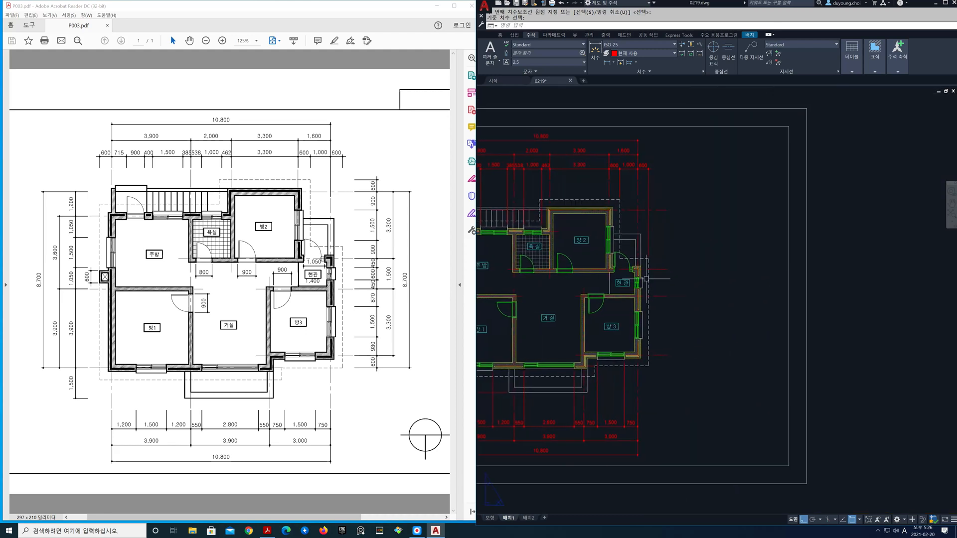
{"action": "scroll", "coordinate": [646, 279], "scroll_direction": "up", "scroll_amount": 2}
{"action": "middle_click_drag", "start_coordinate": [647, 281], "coordinate": [636, 288]}
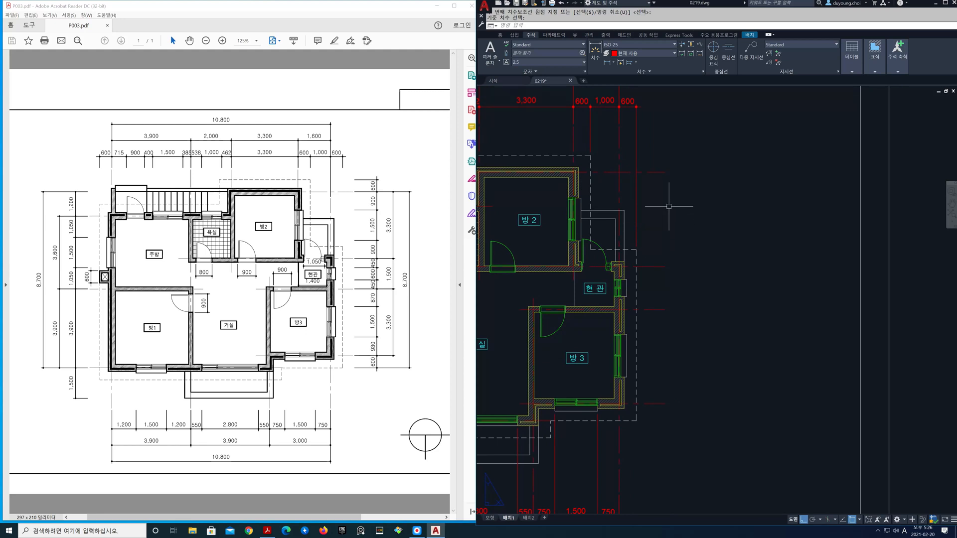
{"action": "left_click", "coordinate": [608, 64]}
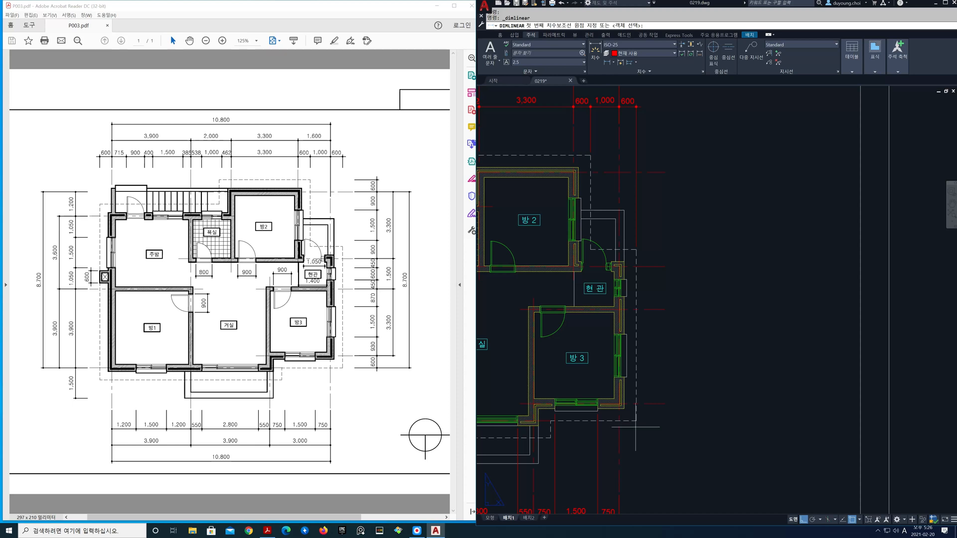
{"action": "left_click", "coordinate": [637, 420]}
{"action": "left_click", "coordinate": [665, 404]}
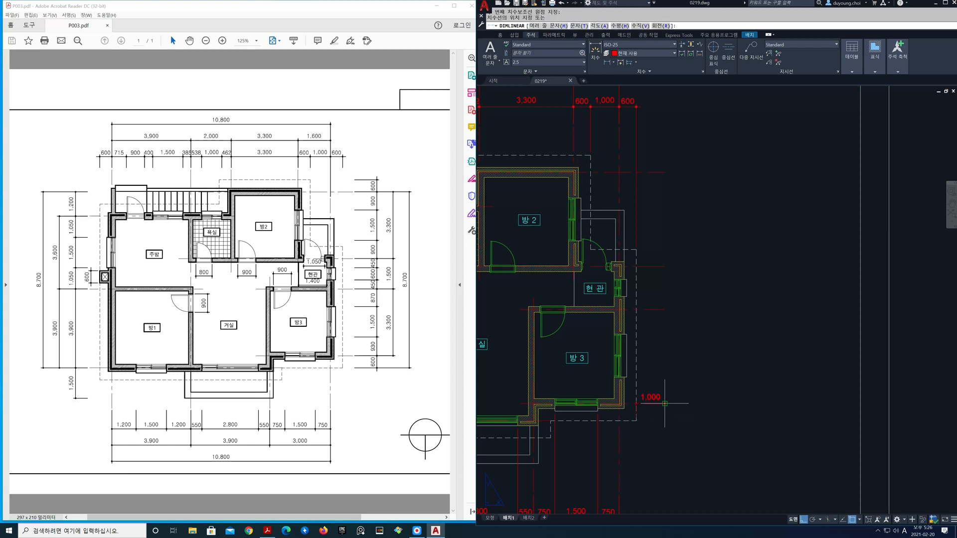
{"action": "left_click", "coordinate": [693, 408]}
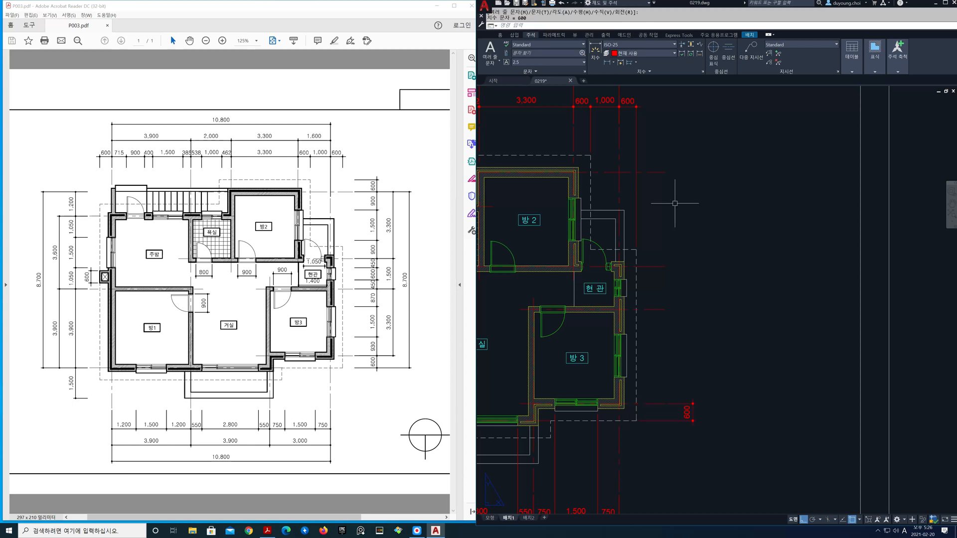
Continue the right chain upward across the 방3 window edges, the 방3–현관 grid line and the 현관 window edges
{"action": "left_click", "coordinate": [638, 74]}
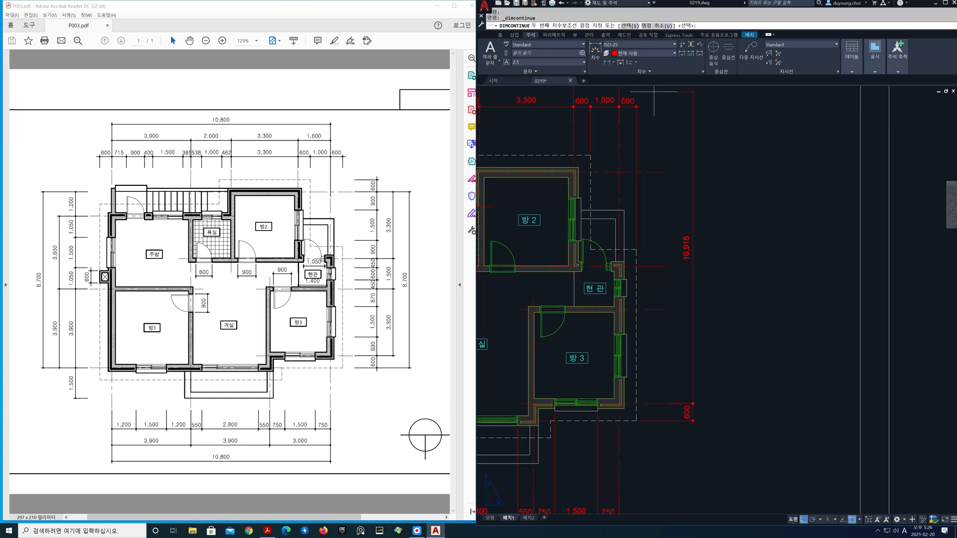
{"action": "left_click", "coordinate": [623, 382]}
{"action": "left_click", "coordinate": [626, 337]}
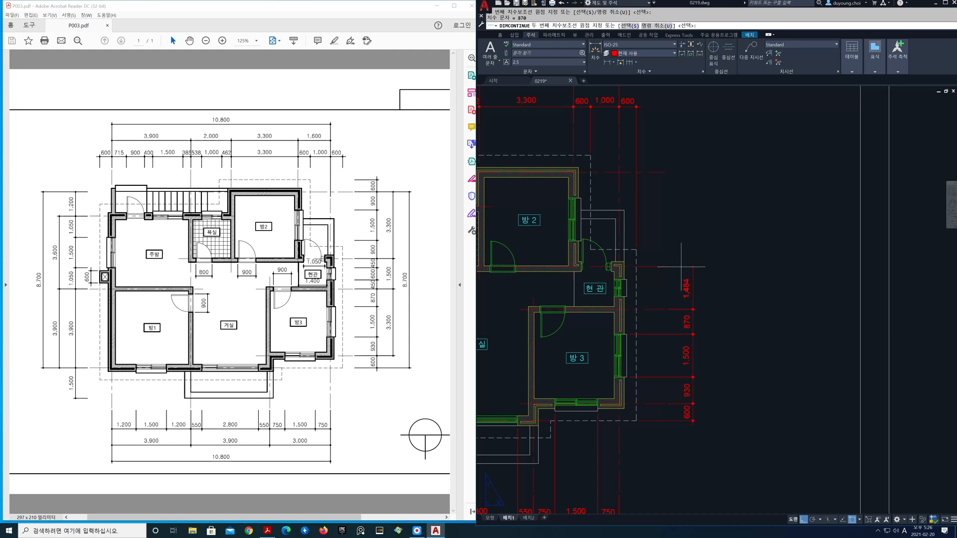
{"action": "left_click", "coordinate": [629, 297]}
{"action": "left_click", "coordinate": [630, 279]}
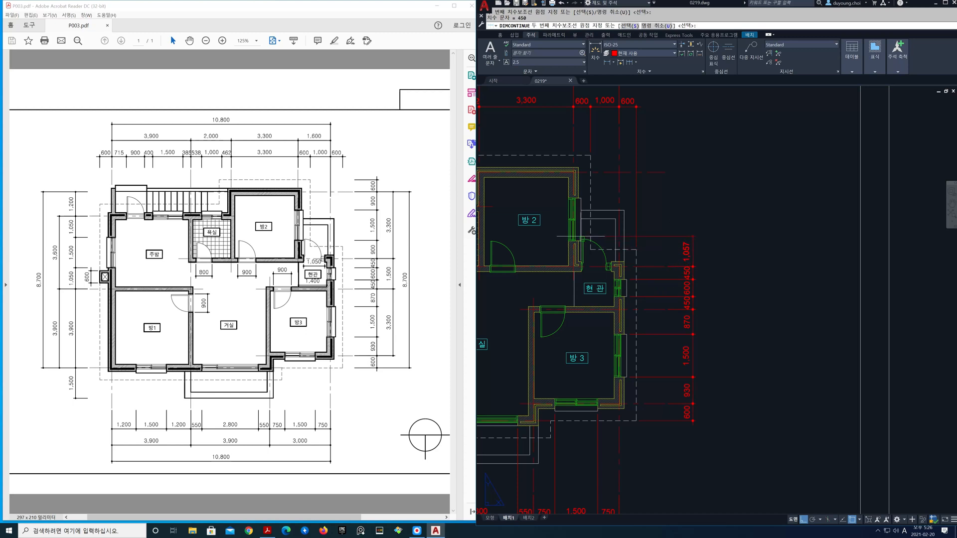
Continue the right chain upward past 현관 to both edges of the 방2 window, the uppermost grid line and the upper dashed eave line
{"action": "scroll", "coordinate": [581, 236], "scroll_direction": "up", "scroll_amount": 4}
{"action": "left_click", "coordinate": [581, 248]}
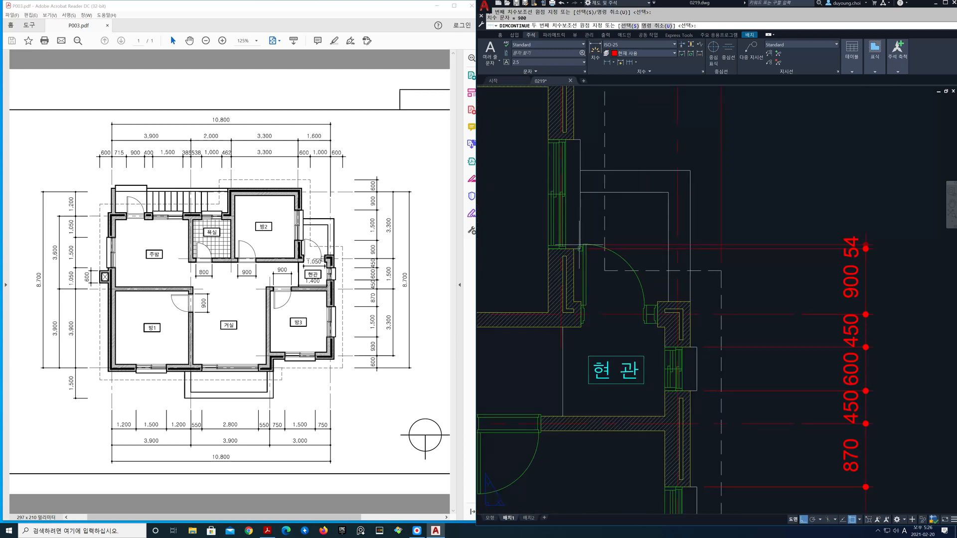
{"action": "scroll", "coordinate": [753, 224], "scroll_direction": "down", "scroll_amount": 2}
{"action": "mouse_move", "coordinate": [754, 226]}
{"action": "middle_mouse_down"}
{"action": "mouse_move", "coordinate": [752, 248]}
{"action": "mouse_move", "coordinate": [757, 216]}
{"action": "mouse_move", "coordinate": [745, 245]}
{"action": "middle_mouse_up"}
{"action": "left_click", "coordinate": [646, 173]}
{"action": "scroll", "coordinate": [732, 188], "scroll_direction": "down", "scroll_amount": 2}
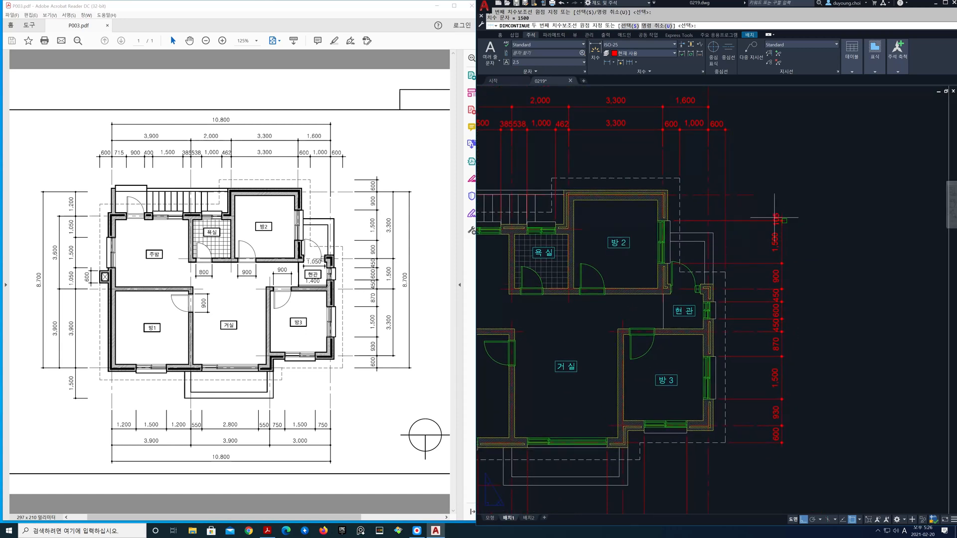
{"action": "left_click", "coordinate": [754, 195]}
{"action": "left_click", "coordinate": [789, 172]}
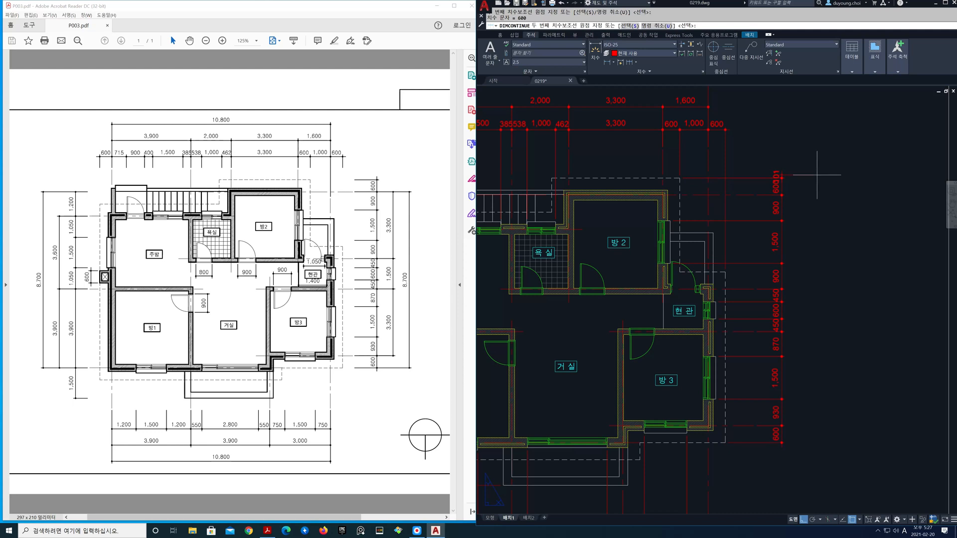
{"action": "key", "text": "Return"}
{"action": "key", "text": "Return"}
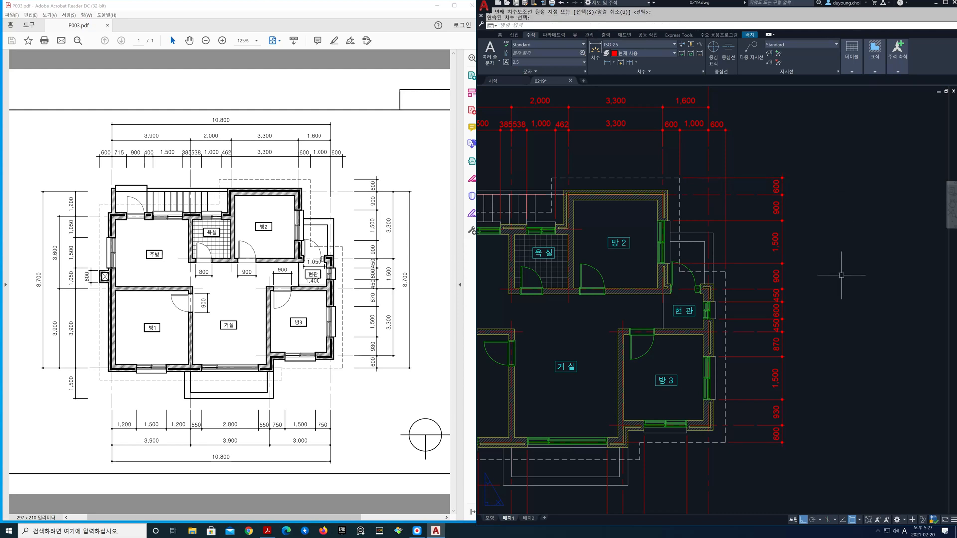
Add a baseline dimension outside the first right chain from the uppermost grid line to the grid line between 방2 and 현관
{"action": "left_click", "coordinate": [636, 63]}
{"action": "left_click", "coordinate": [642, 91]}
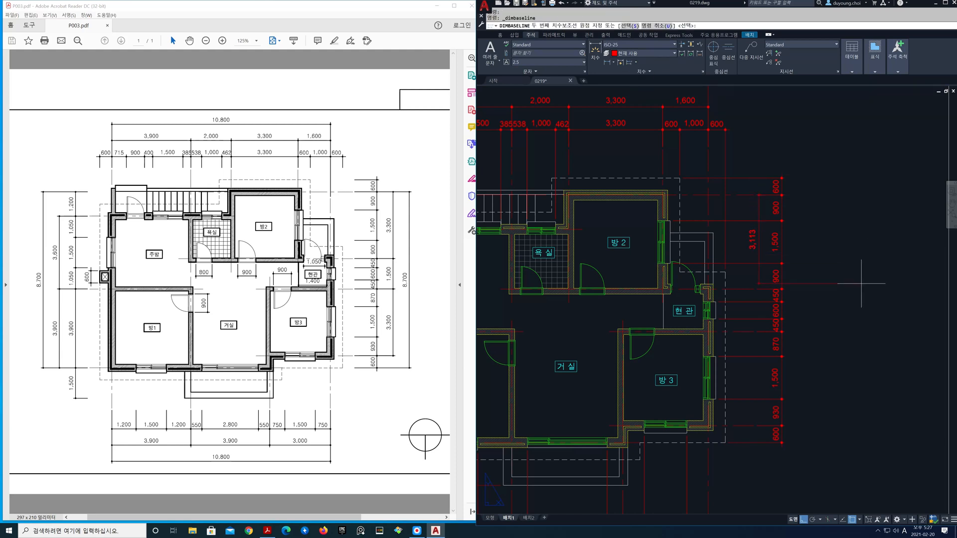
{"action": "left_click", "coordinate": [792, 292]}
{"action": "key", "text": "Return"}
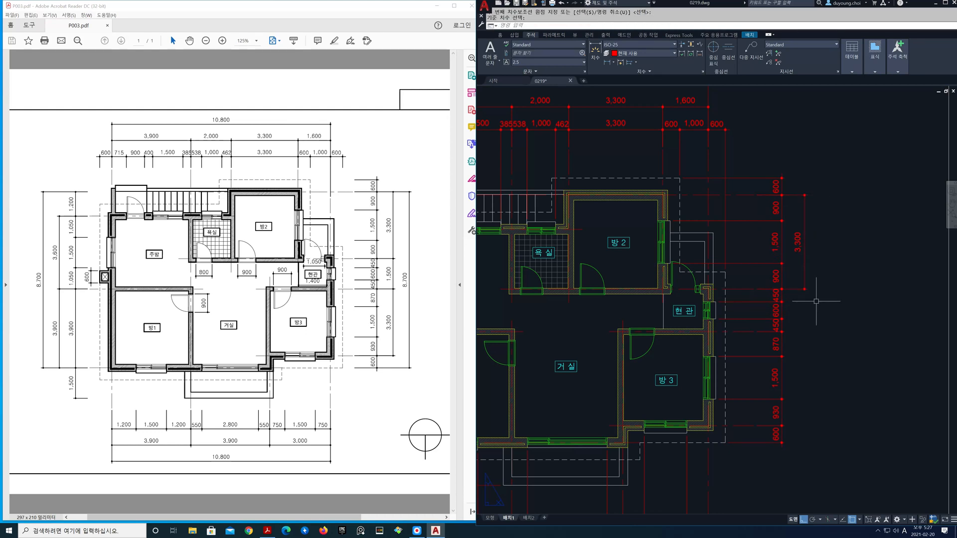
Continue the second right row downward to the 현관–방3 grid line and the grid line along the bottom of 방3
{"action": "left_click", "coordinate": [637, 62]}
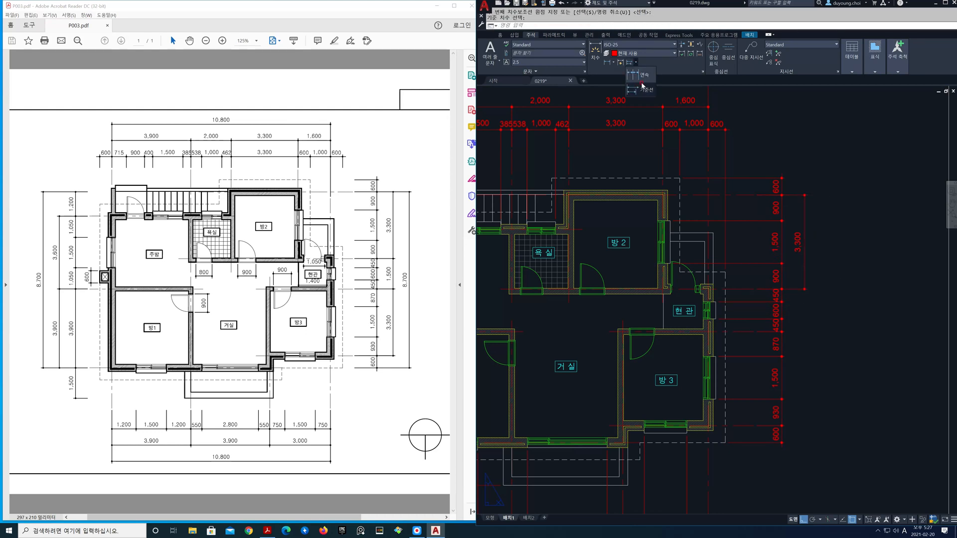
{"action": "left_click", "coordinate": [642, 75]}
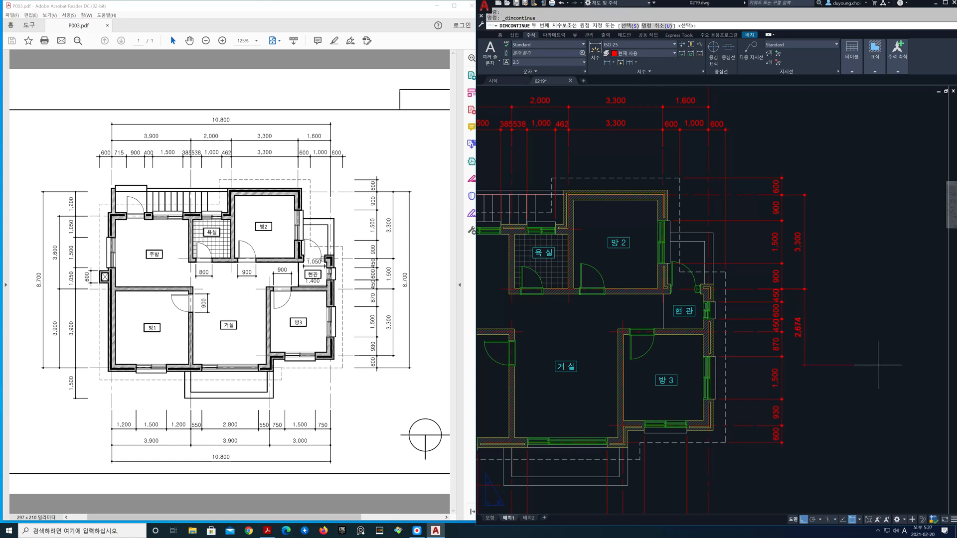
{"action": "left_click", "coordinate": [751, 332]}
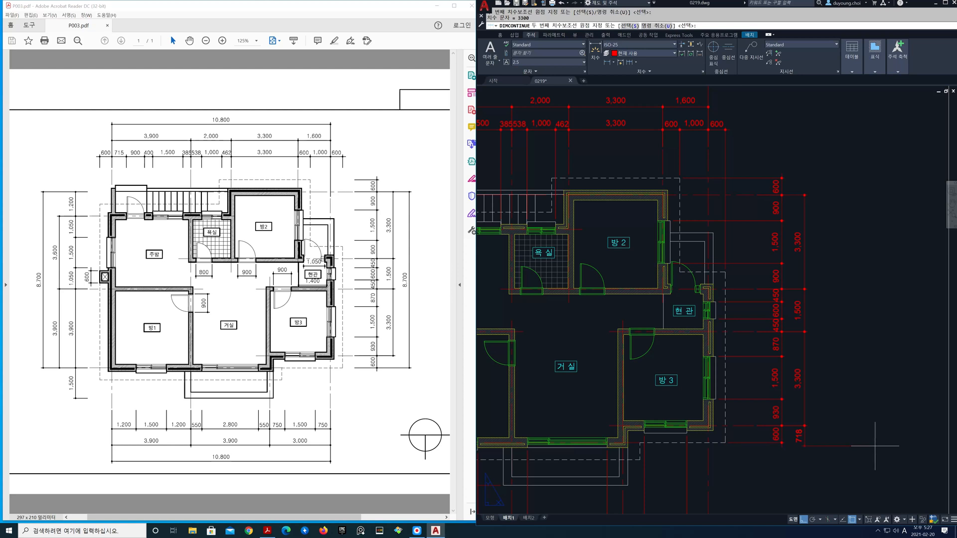
{"action": "key", "text": "Return"}
{"action": "key", "text": "Return"}
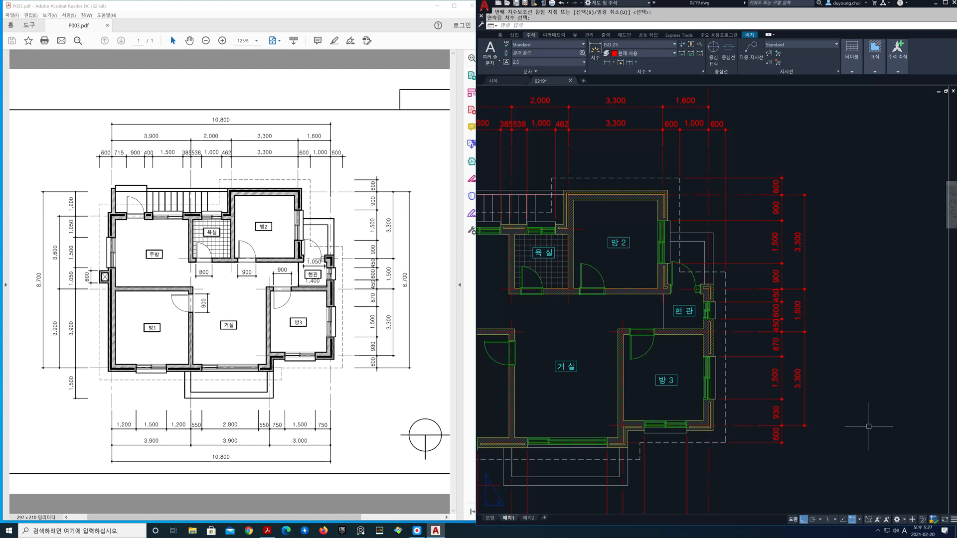
Add an overall baseline dimension outside the second right row from the uppermost grid line to the grid line along the bottom of 방3
{"action": "left_click", "coordinate": [637, 63]}
{"action": "left_click", "coordinate": [640, 89]}
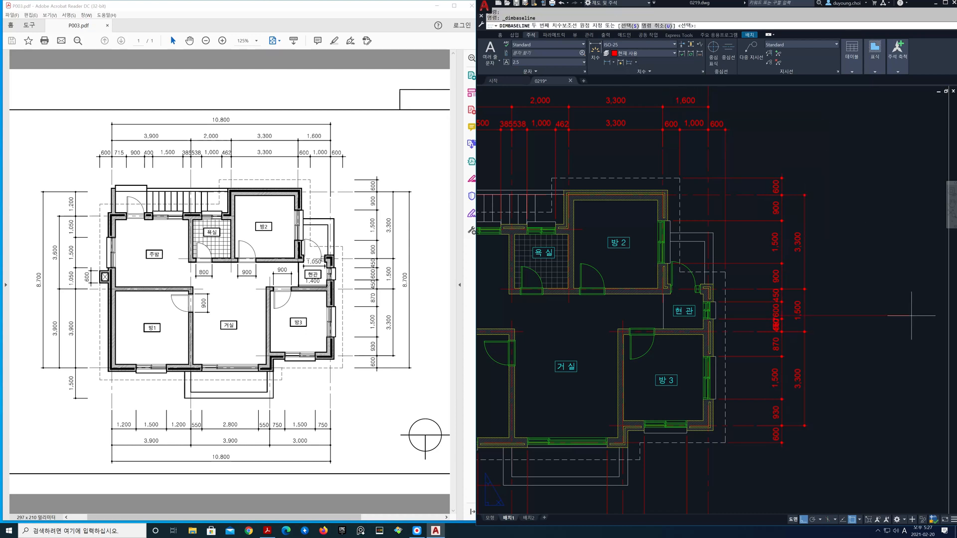
{"action": "left_click", "coordinate": [762, 426]}
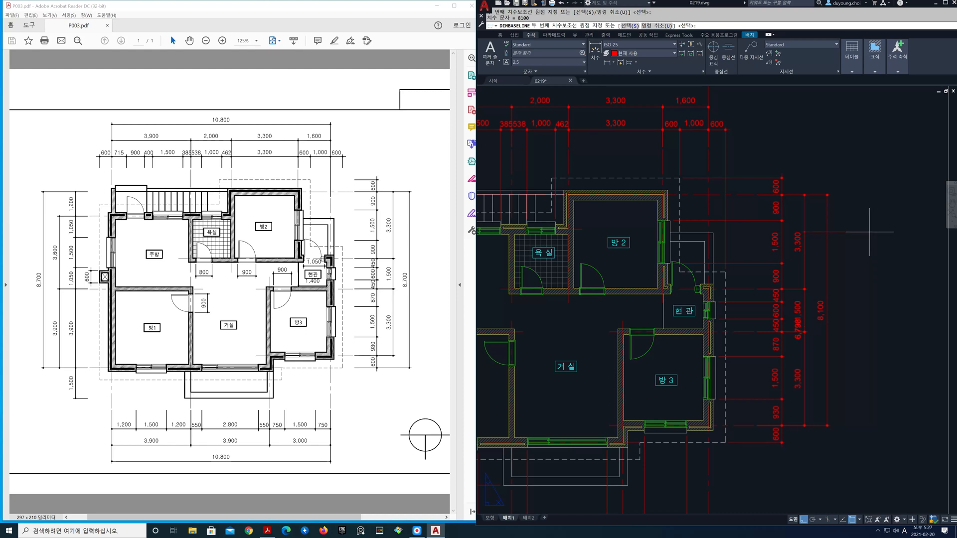
{"action": "key", "text": "Return"}
{"action": "key", "text": "Return"}
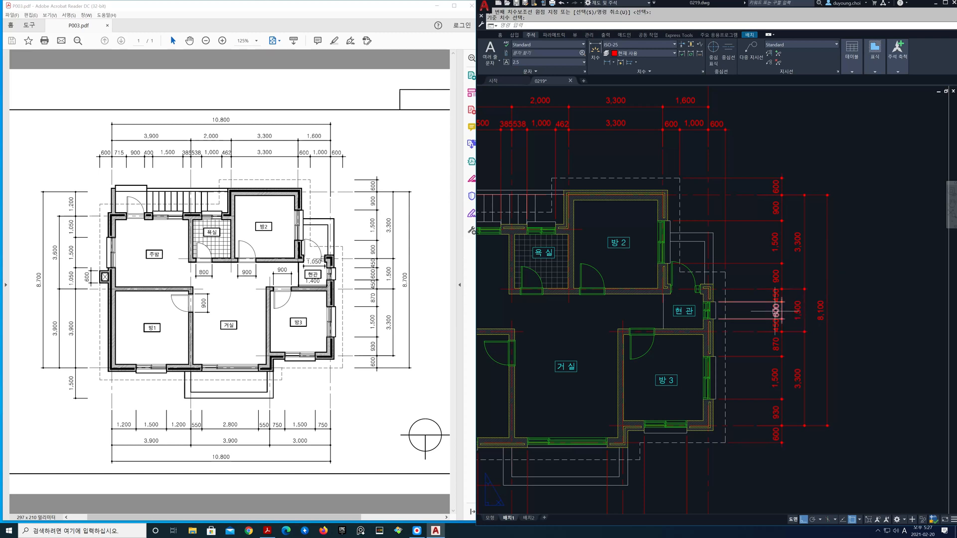
Lock every layer except dim and txt in the layer properties
{"action": "middle_click_drag", "start_coordinate": [680, 314], "coordinate": [777, 321]}
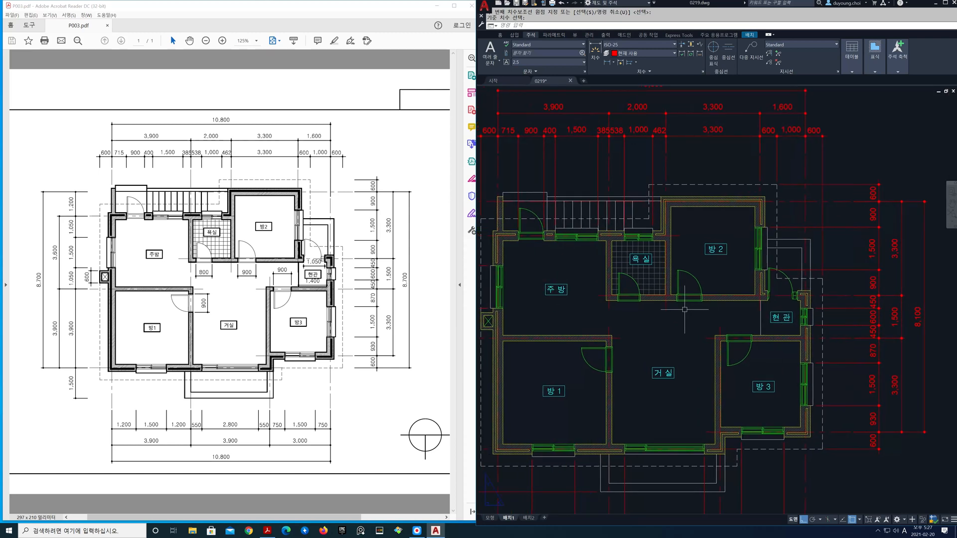
{"action": "scroll", "coordinate": [684, 313], "scroll_direction": "down", "scroll_amount": 3}
{"action": "middle_click_drag", "start_coordinate": [708, 315], "coordinate": [750, 278]}
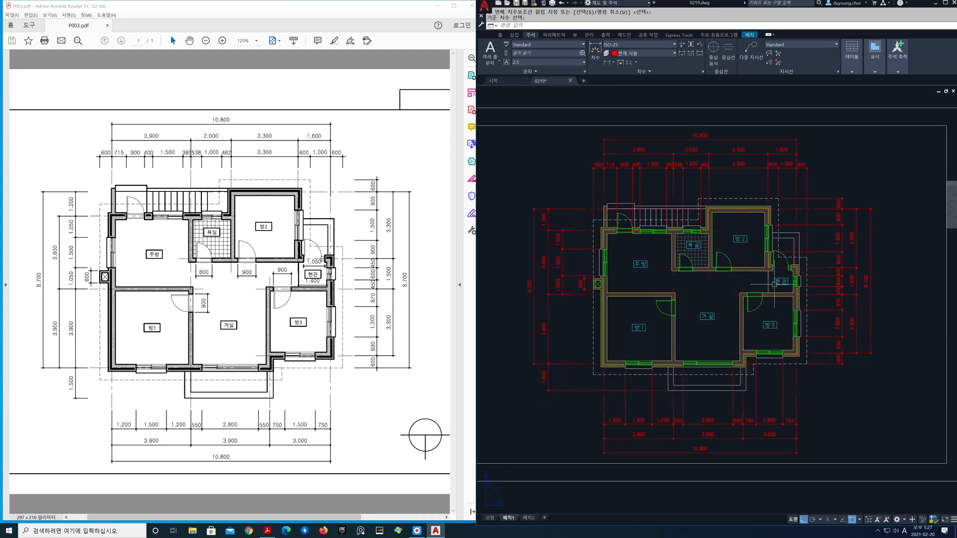
{"action": "left_click", "coordinate": [501, 36]}
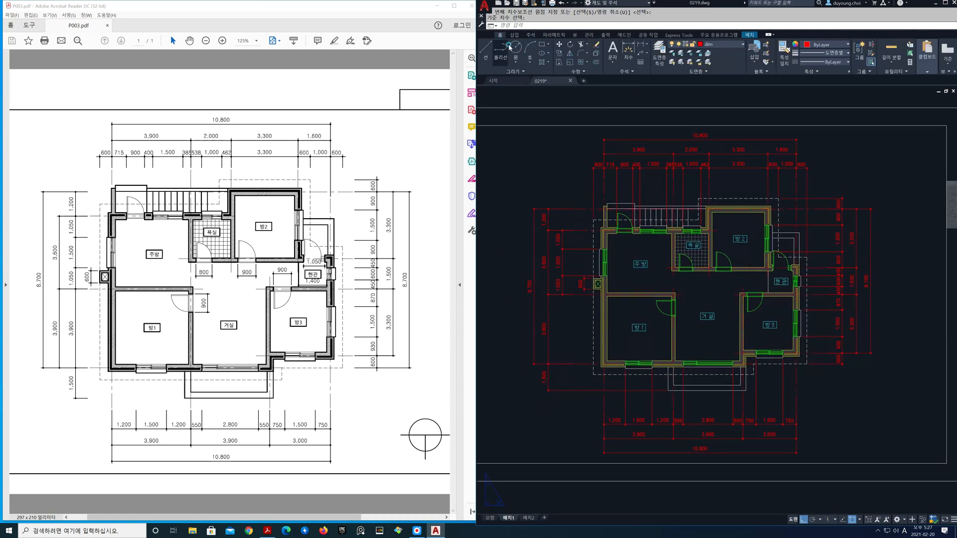
{"action": "left_click", "coordinate": [656, 55]}
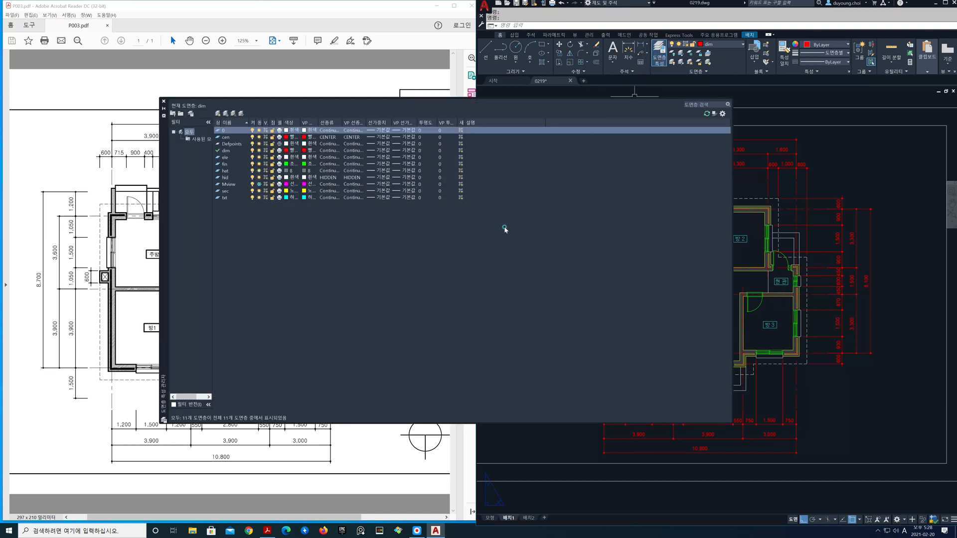
{"action": "key", "text": "ctrl+a"}
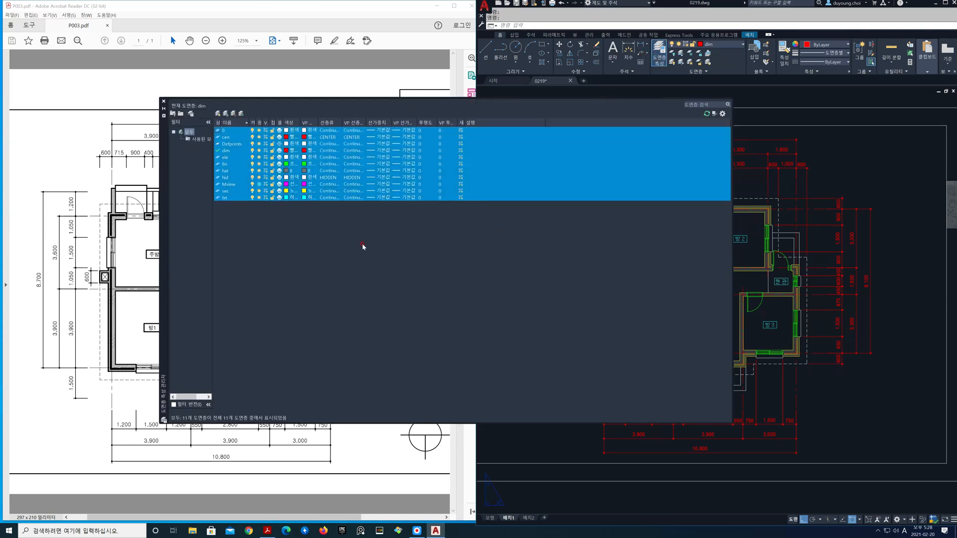
{"action": "left_click", "coordinate": [231, 198], "text": "ctrl"}
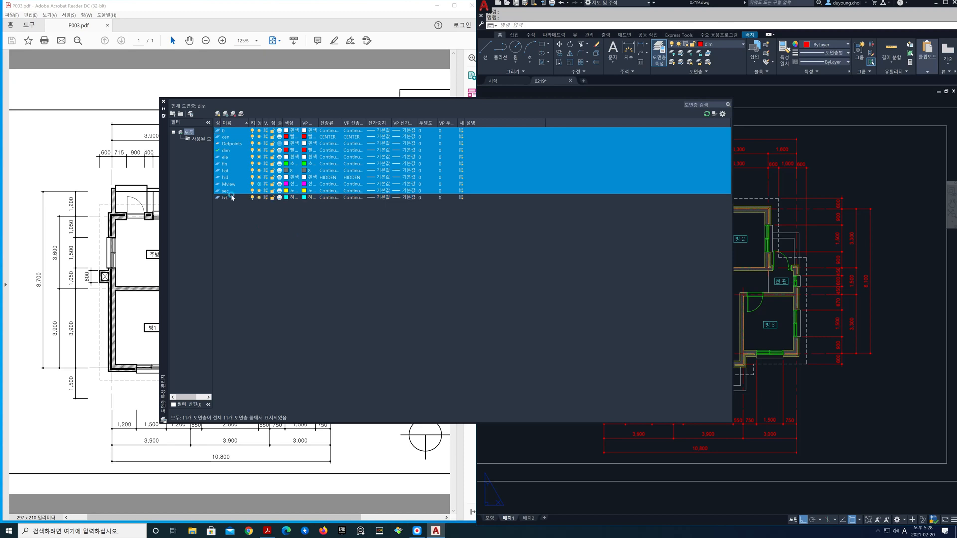
{"action": "left_click", "coordinate": [236, 151], "text": "ctrl"}
{"action": "left_click", "coordinate": [272, 144]}
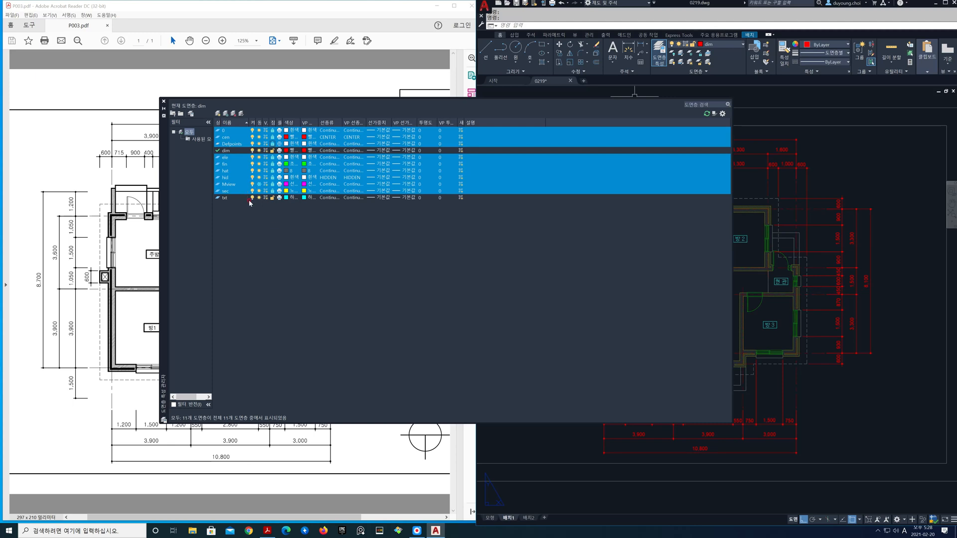
{"action": "left_click", "coordinate": [164, 101]}
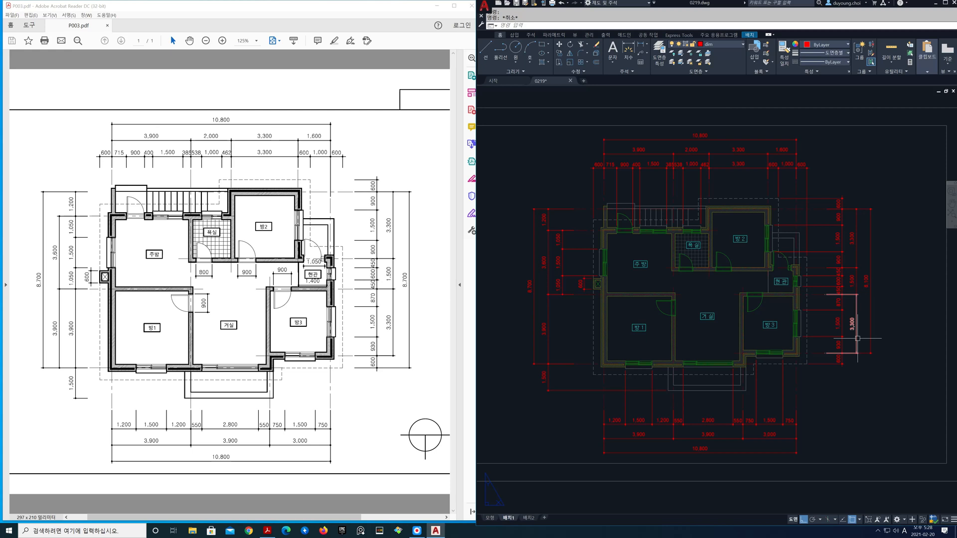
Make txt the current layer and draw two horizontal construction lines, one between the plan and the top dimensions, one above the bottom dimensions
{"action": "left_click", "coordinate": [742, 47]}
{"action": "left_click", "coordinate": [731, 144]}
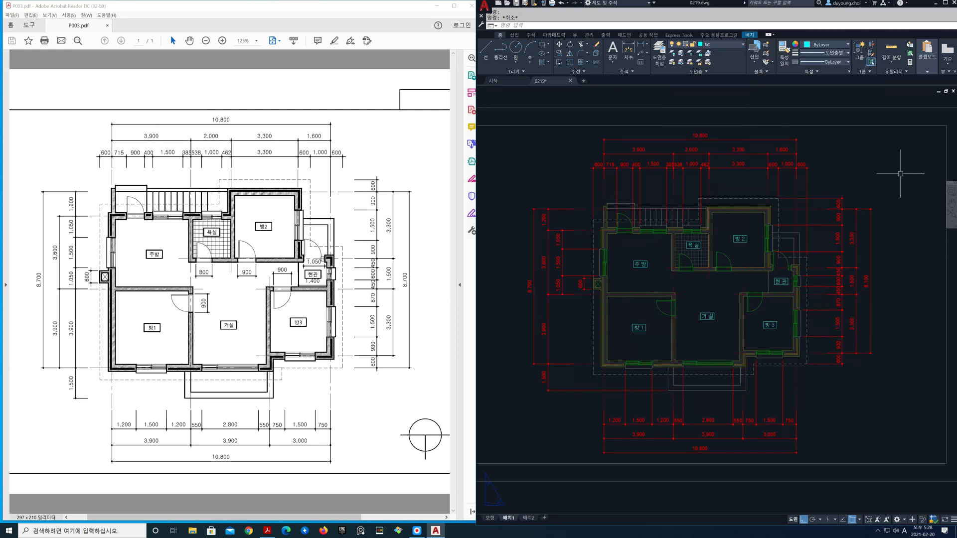
{"action": "type", "text": "xl"}
{"action": "key", "text": "Return"}
{"action": "type", "text": "h"}
{"action": "key", "text": "Return"}
{"action": "left_click", "coordinate": [674, 180]}
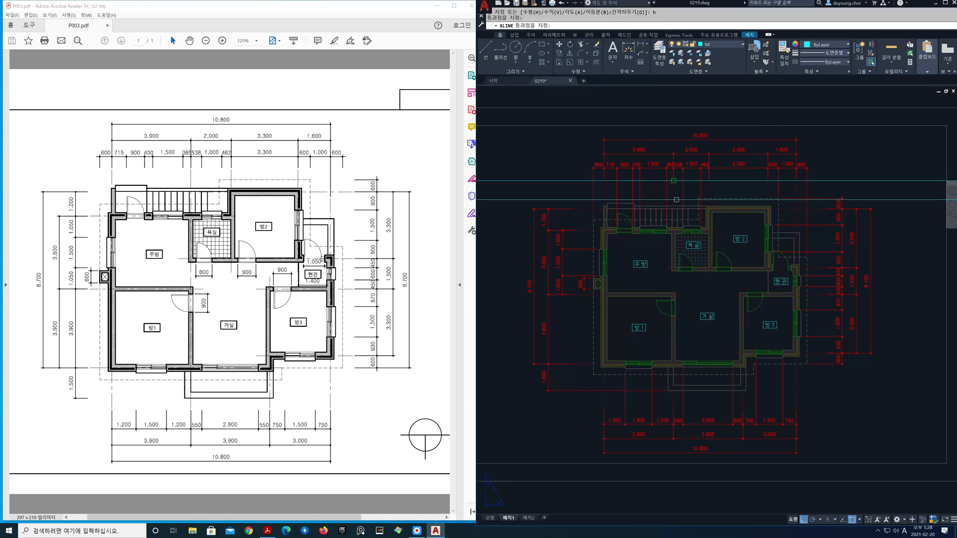
{"action": "left_click", "coordinate": [674, 408]}
{"action": "key", "text": "Return"}
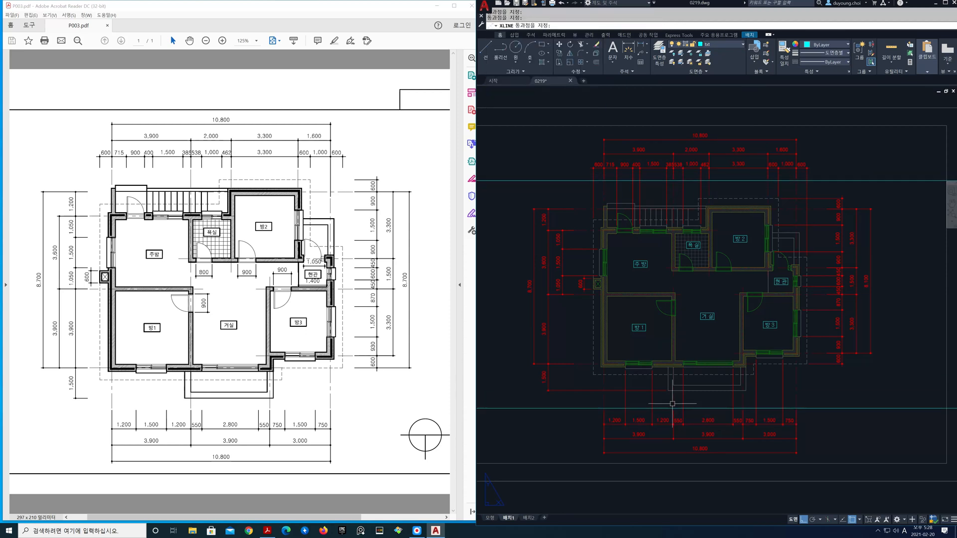
Shorten the extension lines of the leftmost 600 dimension in the lowest top row to the upper construction line
{"action": "scroll", "coordinate": [653, 140], "scroll_direction": "up", "scroll_amount": 2}
{"action": "scroll", "coordinate": [613, 232], "scroll_direction": "up", "scroll_amount": 2}
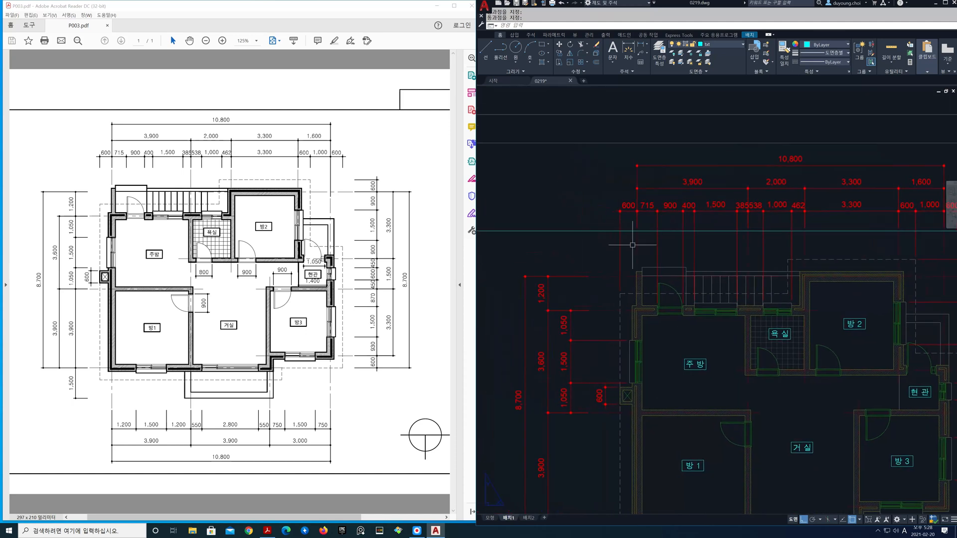
{"action": "left_click", "coordinate": [641, 307]}
{"action": "left_click", "coordinate": [638, 322]}
{"action": "left_click", "coordinate": [639, 223]}
{"action": "key", "text": "Escape"}
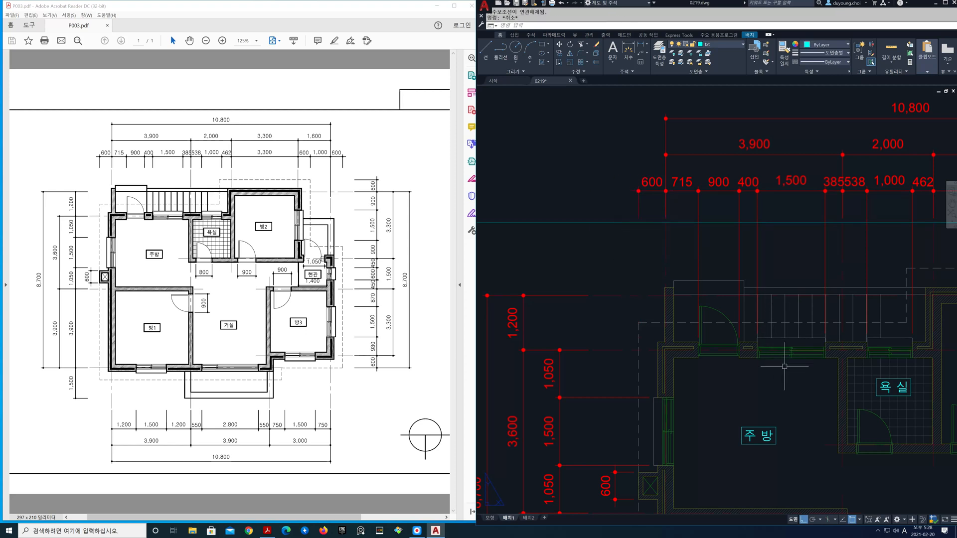
Stretch the extension line ends at the 주방 door opening edges up to the upper construction line
{"action": "type", "text": "s"}
{"action": "key", "text": "Return"}
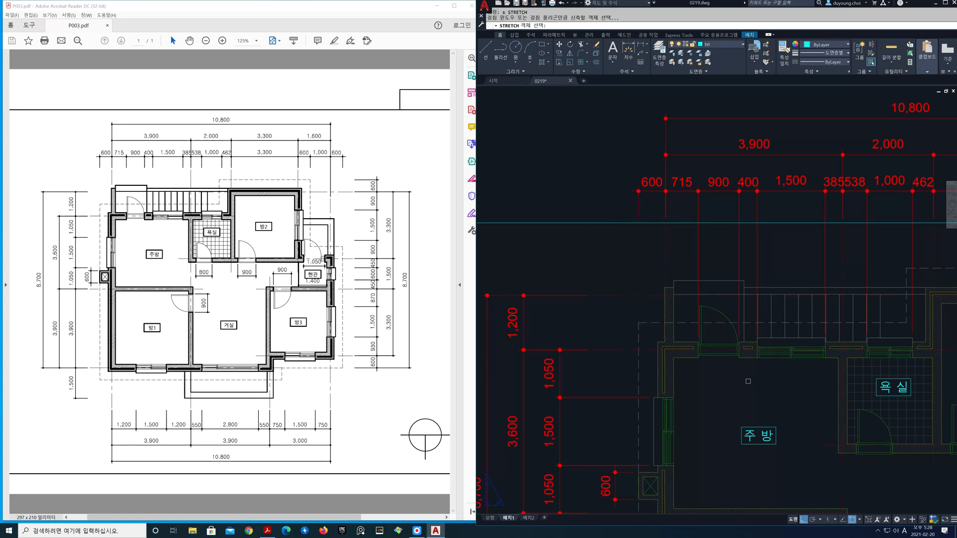
{"action": "left_click", "coordinate": [762, 390]}
{"action": "left_click", "coordinate": [685, 319]}
{"action": "key", "text": "Return"}
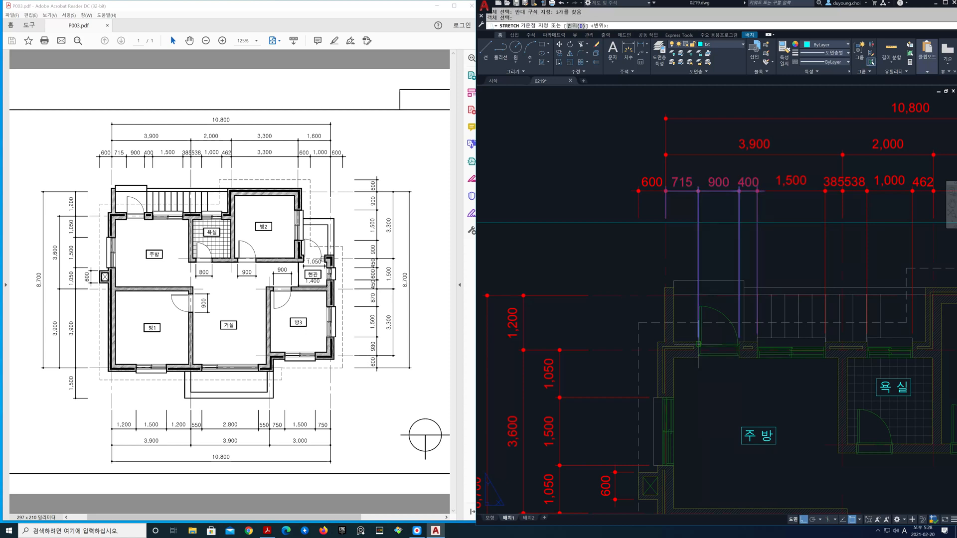
{"action": "left_click", "coordinate": [699, 342]}
{"action": "left_click", "coordinate": [698, 222]}
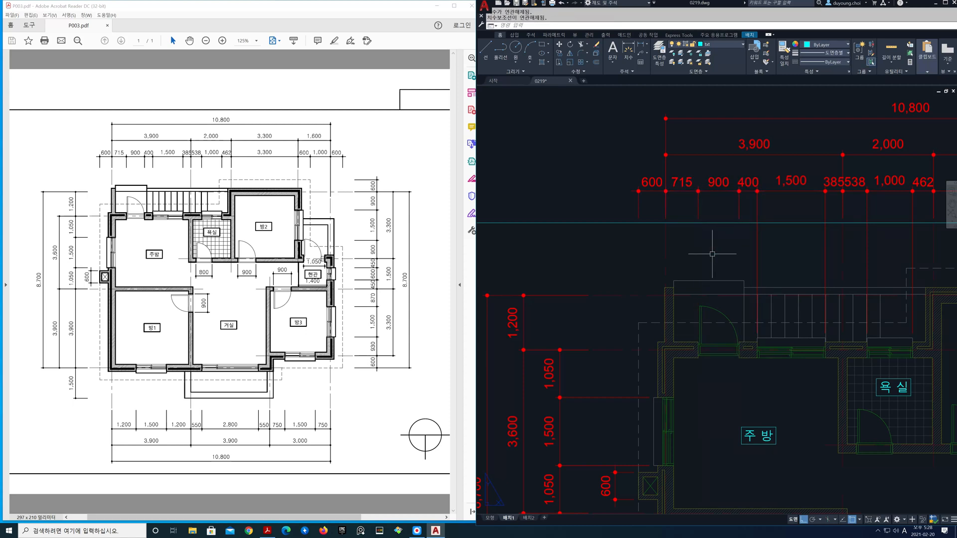
Stretch the extension line ends at the 주방 and 욕실 window edges up to the upper construction line
{"action": "key", "text": "Return"}
{"action": "mouse_move", "coordinate": [892, 391]}
{"action": "middle_mouse_down"}
{"action": "mouse_move", "coordinate": [802, 377]}
{"action": "mouse_move", "coordinate": [811, 379]}
{"action": "middle_mouse_up"}
{"action": "left_click", "coordinate": [860, 372]}
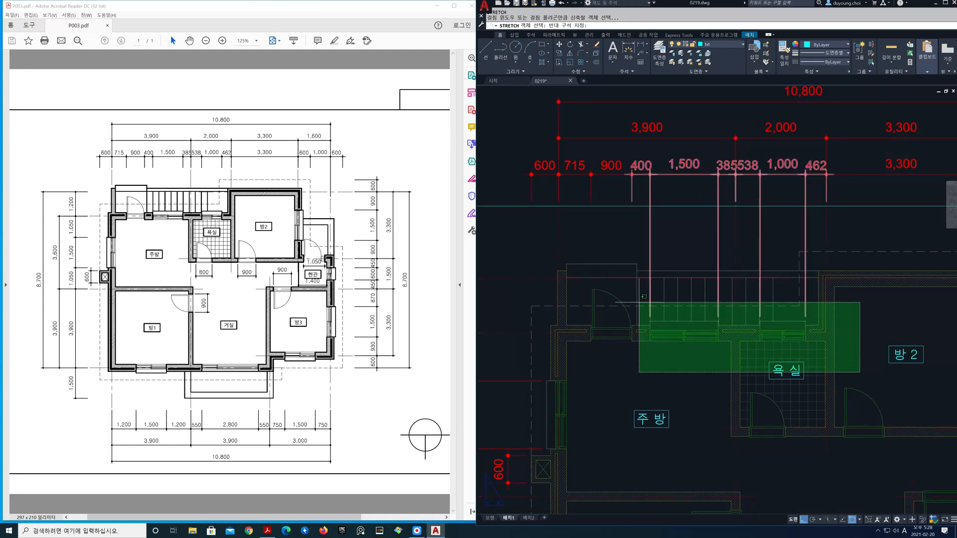
{"action": "left_click", "coordinate": [638, 301]}
{"action": "key", "text": "Return"}
{"action": "left_click", "coordinate": [651, 321]}
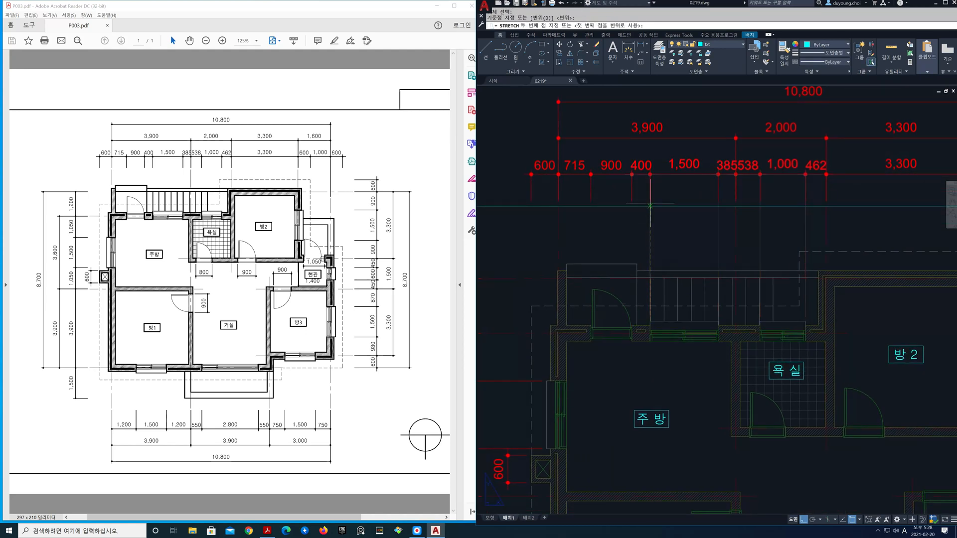
{"action": "left_click", "coordinate": [650, 206]}
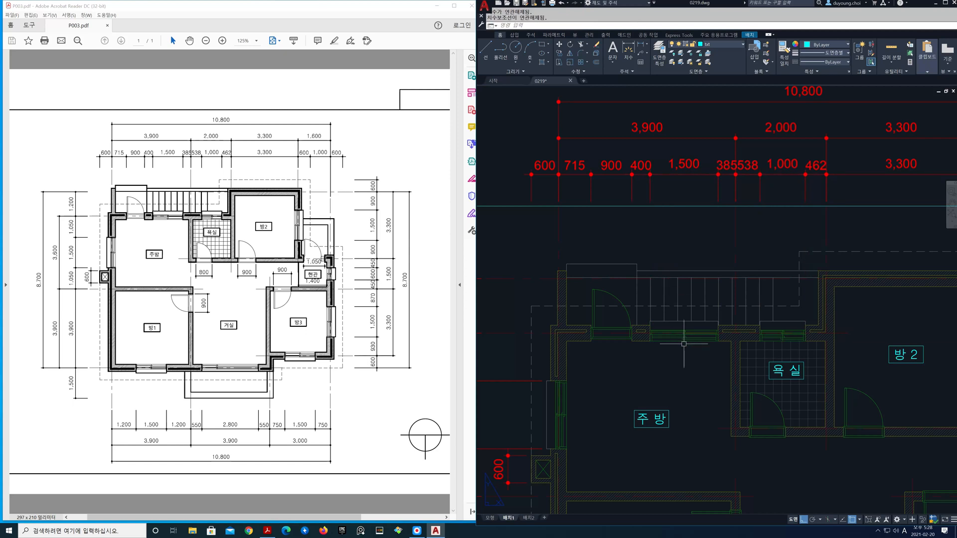
Shorten the top-row extension lines at the upper eave corner and the rightmost eave edge to the upper construction line
{"action": "middle_click_drag", "start_coordinate": [892, 331], "coordinate": [549, 341]}
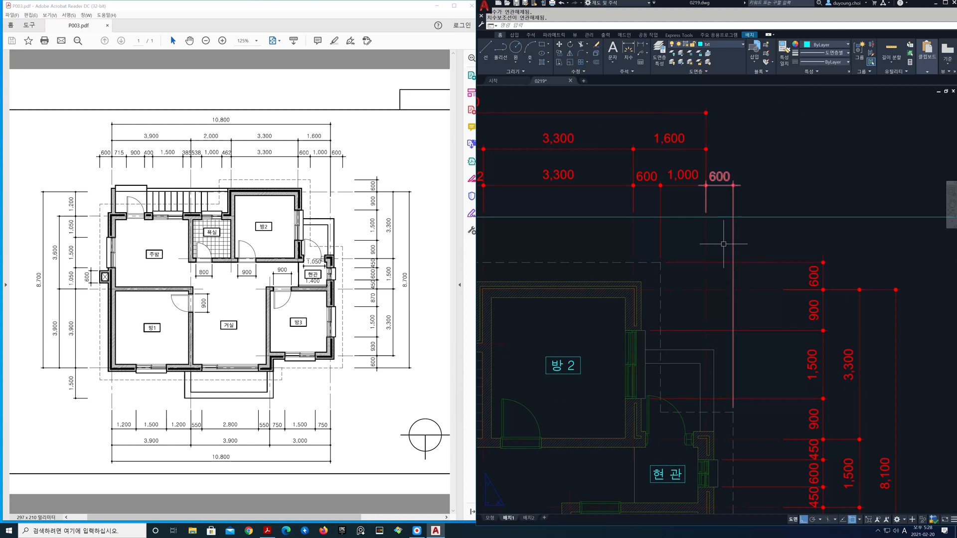
{"action": "left_click", "coordinate": [661, 234]}
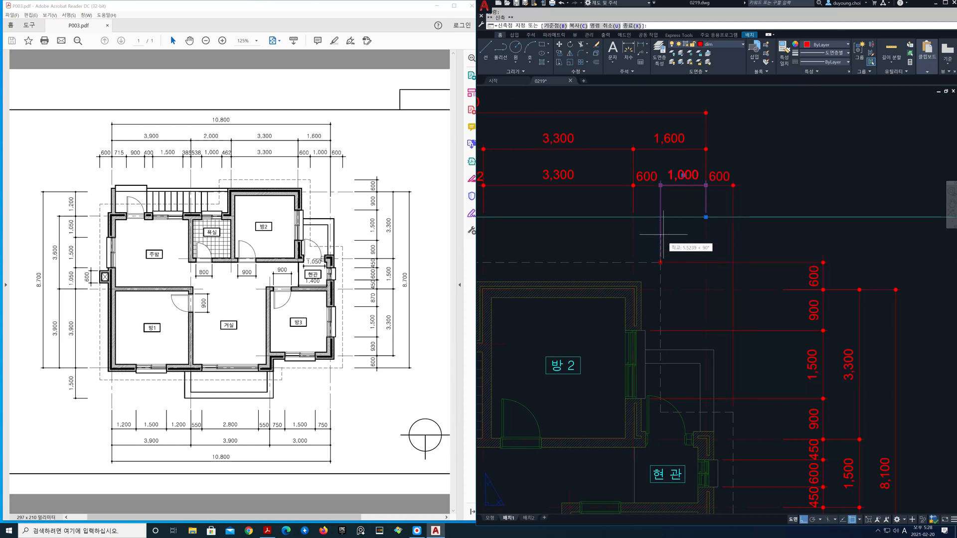
{"action": "left_click", "coordinate": [660, 235]}
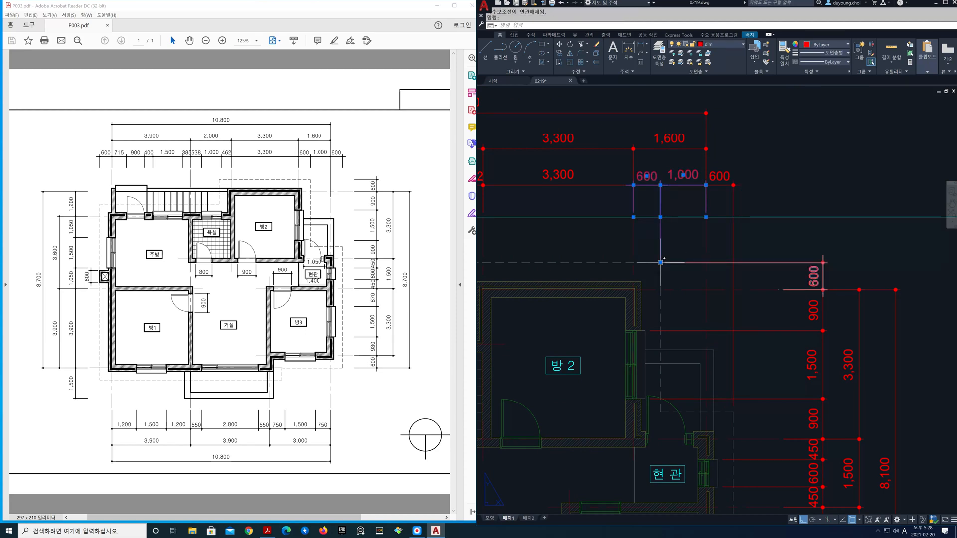
{"action": "left_click", "coordinate": [661, 262]}
{"action": "key", "text": "Escape"}
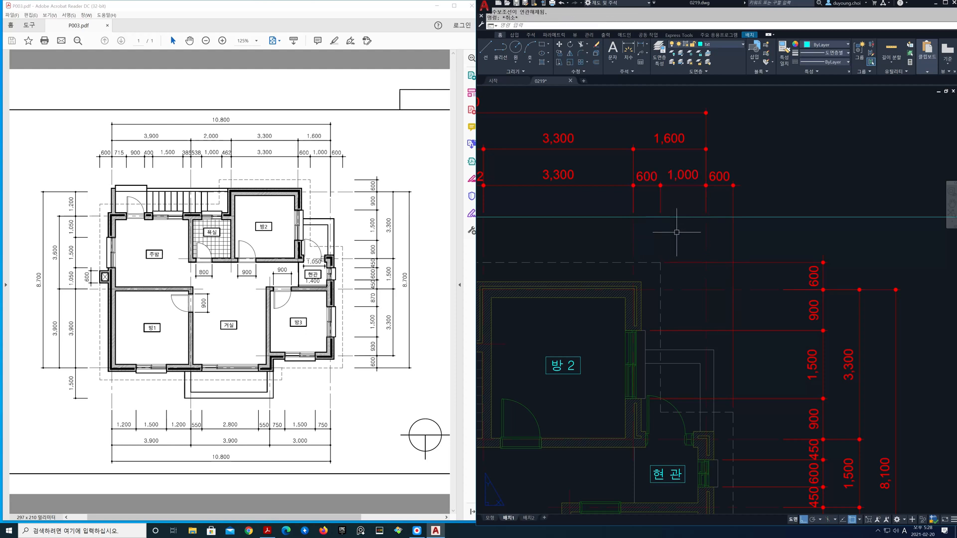
{"action": "left_click", "coordinate": [734, 238]}
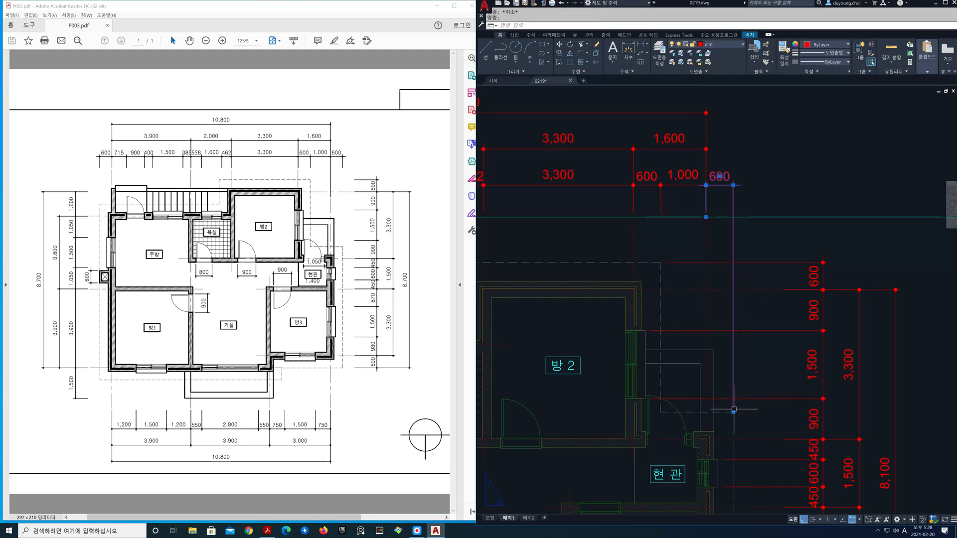
{"action": "left_click", "coordinate": [733, 217]}
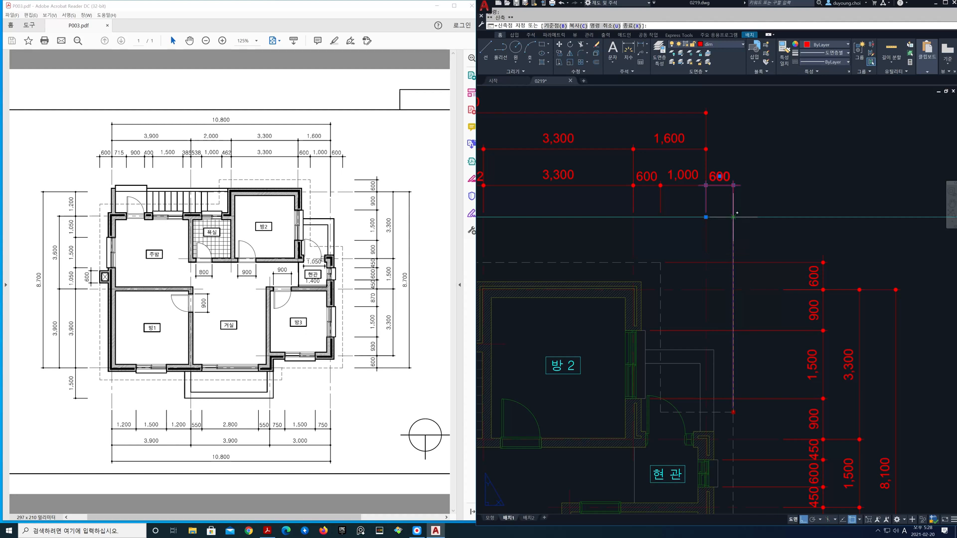
{"action": "key", "text": "Escape"}
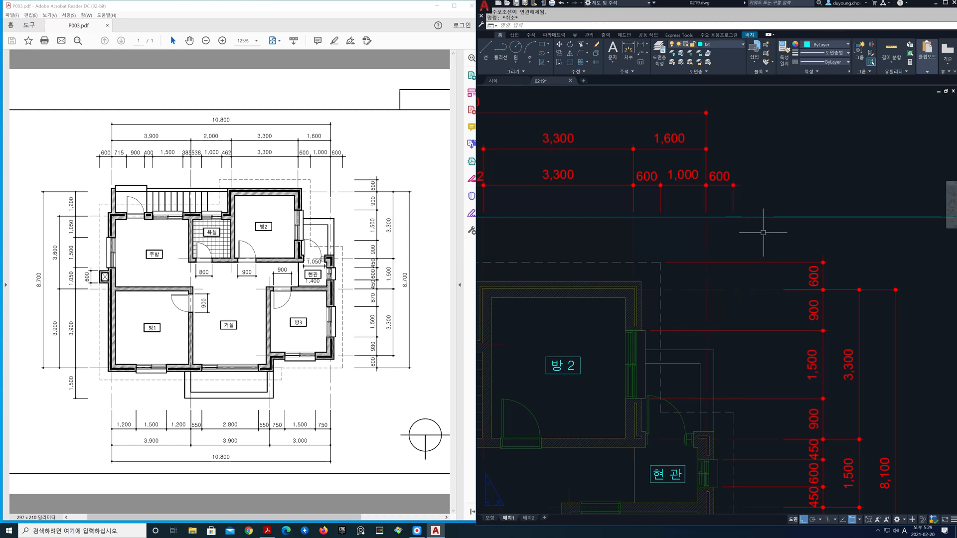
Erase the horizontal construction line between the top dimension rows and the floor plan
{"action": "scroll", "coordinate": [635, 239], "scroll_direction": "down", "scroll_amount": 3}
{"action": "scroll", "coordinate": [633, 241], "scroll_direction": "up", "scroll_amount": 1}
{"action": "middle_click_drag", "start_coordinate": [633, 241], "coordinate": [752, 299]}
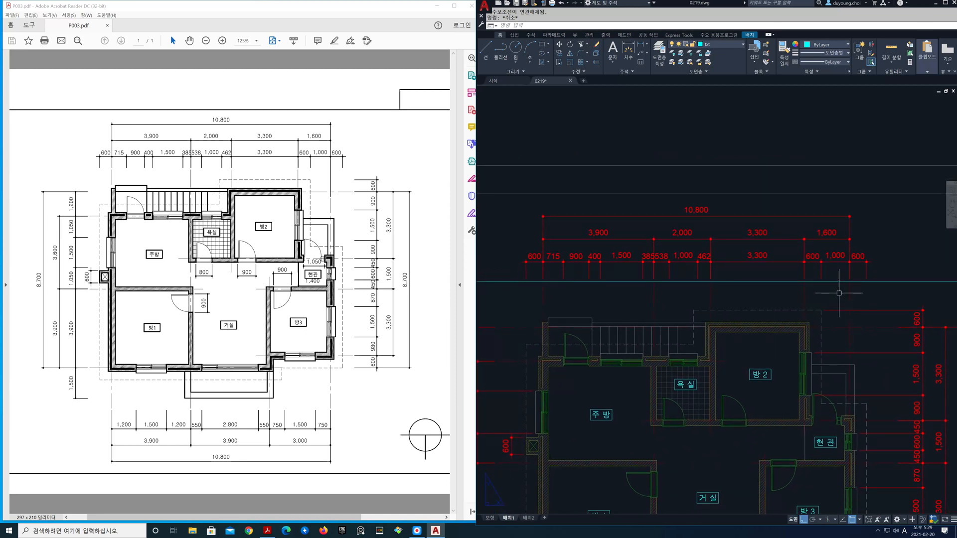
{"action": "type", "text": "e"}
{"action": "key", "text": "space"}
{"action": "left_click", "coordinate": [875, 282]}
{"action": "key", "text": "space"}
Try to shorten the bottom-row extension lines at the 방 1 and 거실 window edges down to the lower construction line
{"action": "middle_click_drag", "start_coordinate": [775, 419], "coordinate": [792, 168]}
{"action": "middle_click_drag", "start_coordinate": [766, 389], "coordinate": [773, 308]}
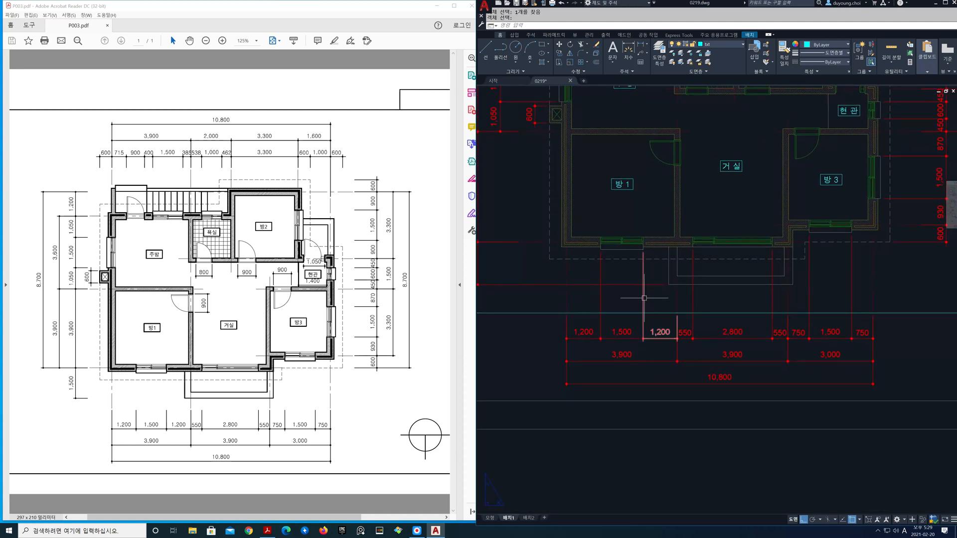
{"action": "type", "text": "s"}
{"action": "key", "text": "Return"}
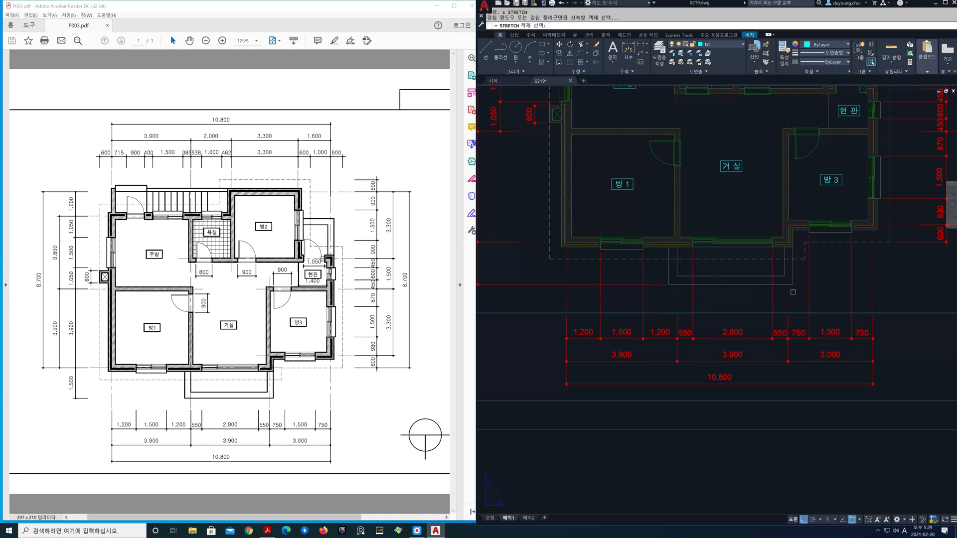
{"action": "left_click", "coordinate": [796, 294]}
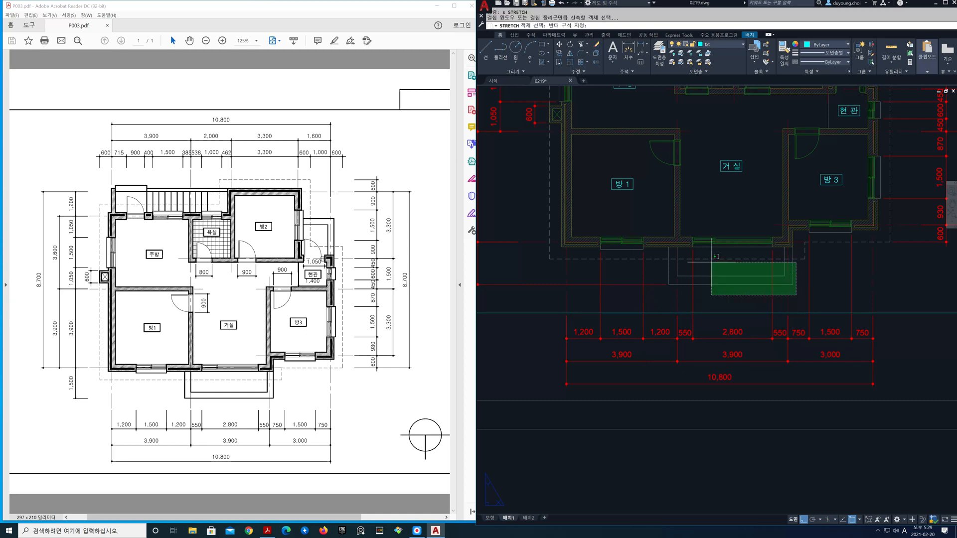
{"action": "left_click", "coordinate": [578, 223]}
{"action": "key", "text": "Return"}
{"action": "left_click", "coordinate": [601, 248]}
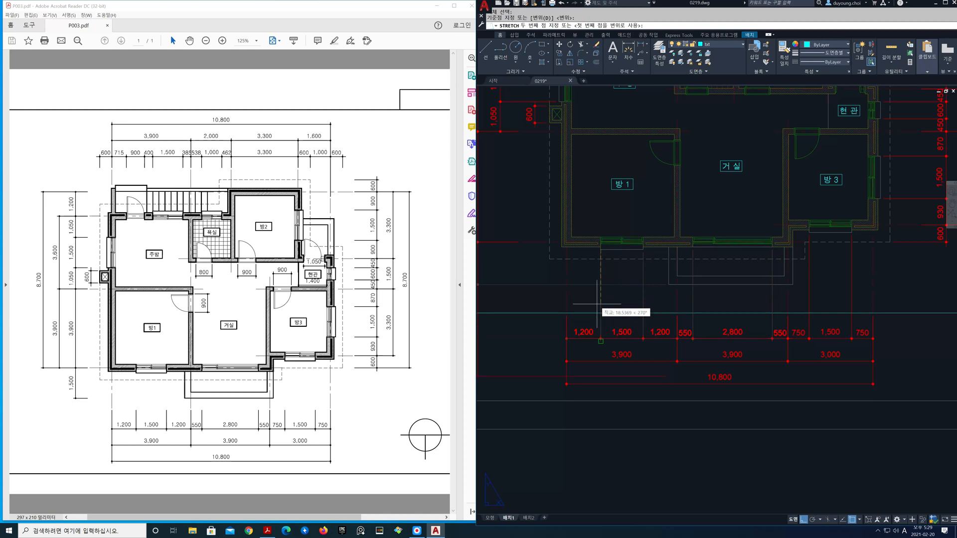
{"action": "left_click", "coordinate": [601, 312]}
{"action": "key", "text": "space"}
{"action": "left_click", "coordinate": [780, 268]}
{"action": "left_click", "coordinate": [566, 239]}
{"action": "key", "text": "Return"}
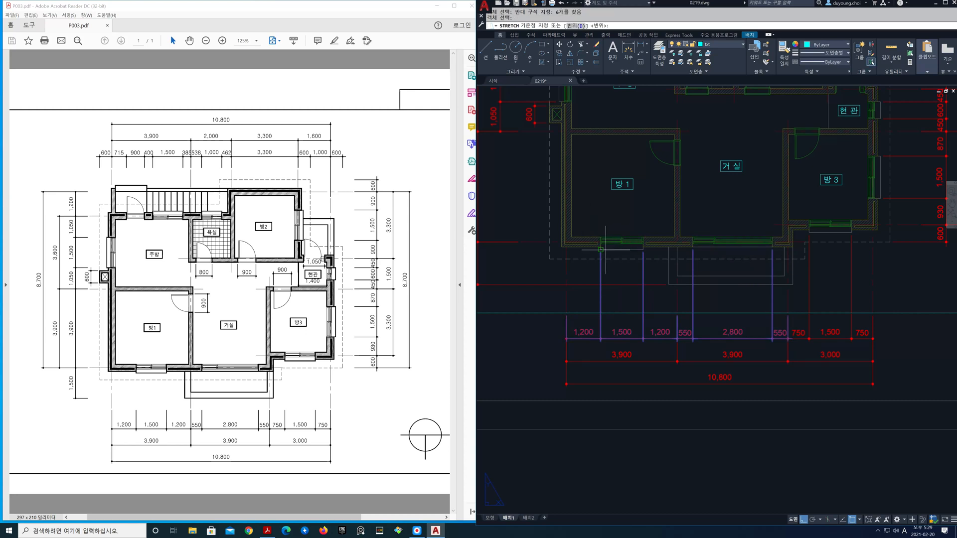
{"action": "left_click", "coordinate": [601, 249]}
{"action": "left_click", "coordinate": [601, 313]}
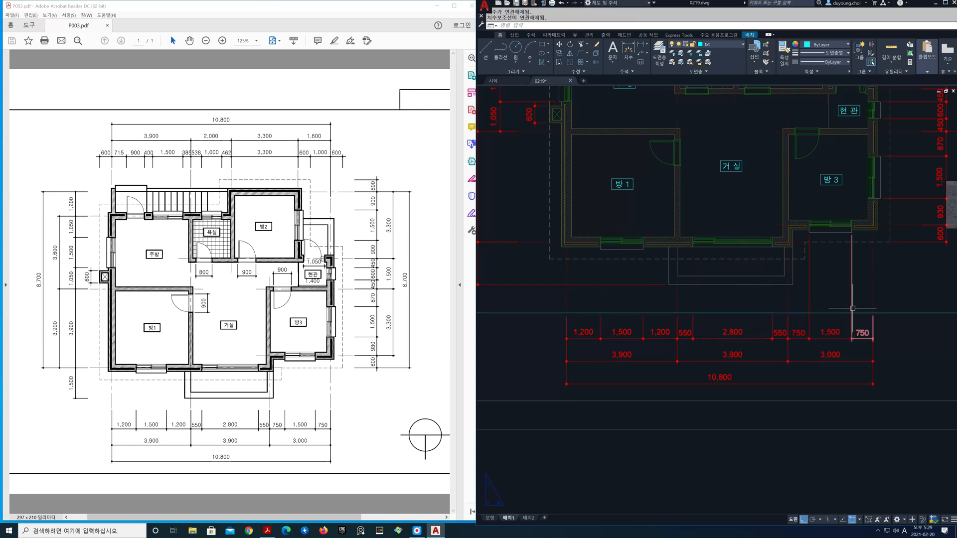
Try to shorten the bottom-row extension lines at the 방 3 window edges, and undo the bottom-row stretches
{"action": "key", "text": "space"}
{"action": "left_click", "coordinate": [870, 279]}
{"action": "left_click", "coordinate": [805, 210]}
{"action": "key", "text": "Return"}
{"action": "left_click", "coordinate": [809, 235]}
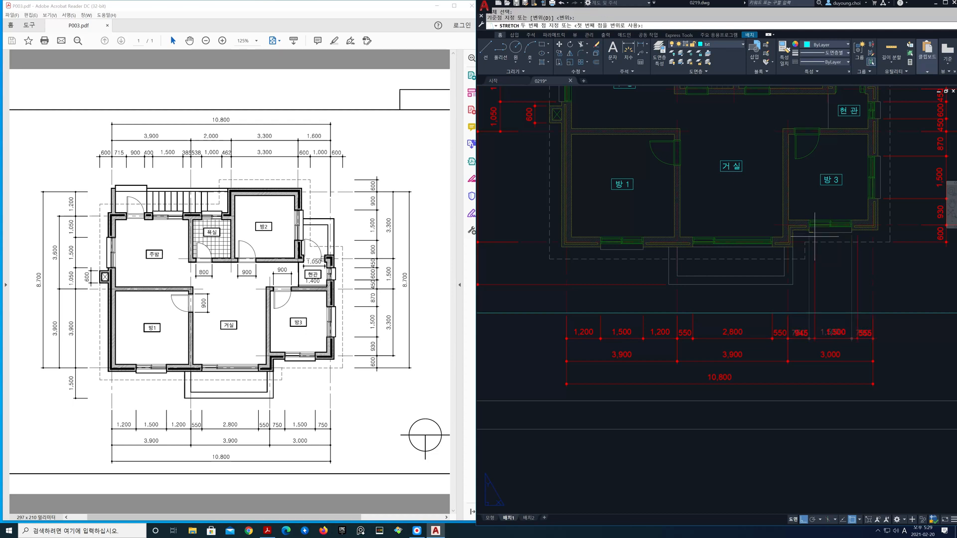
{"action": "left_click", "coordinate": [810, 314]}
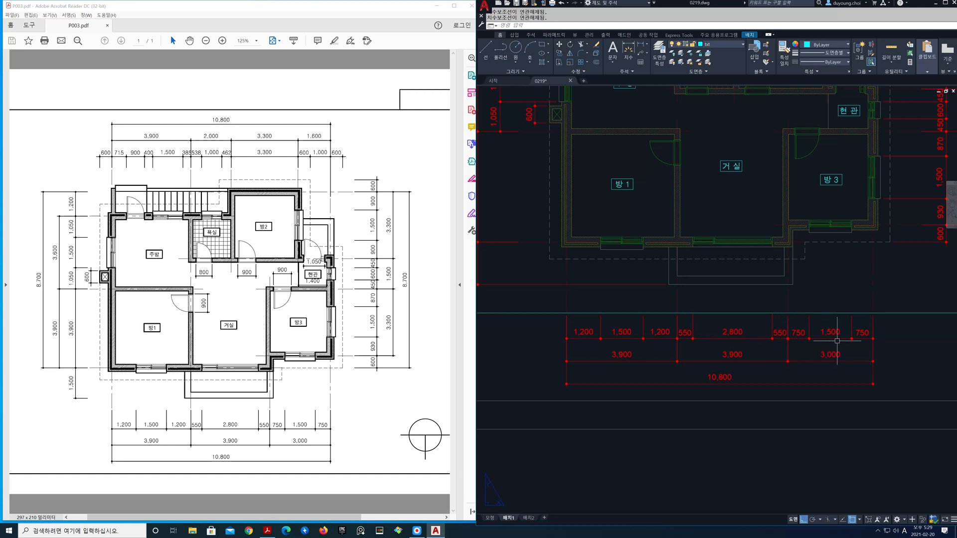
{"action": "key", "text": "ctrl+z"}
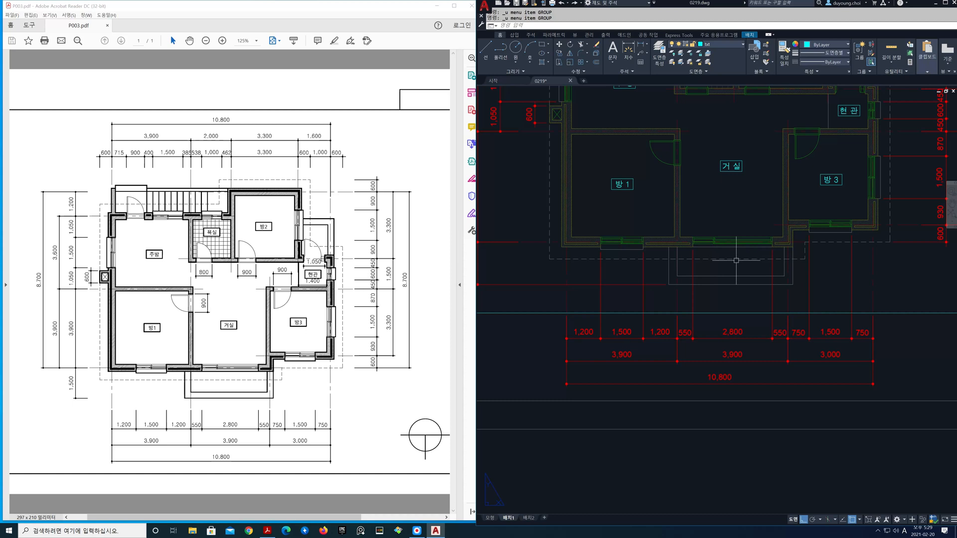
Retry stretching the 방 1 and 거실 window extension lines together to the lower construction line, and undo that stretch
{"action": "scroll", "coordinate": [737, 260], "scroll_direction": "up", "scroll_amount": 3}
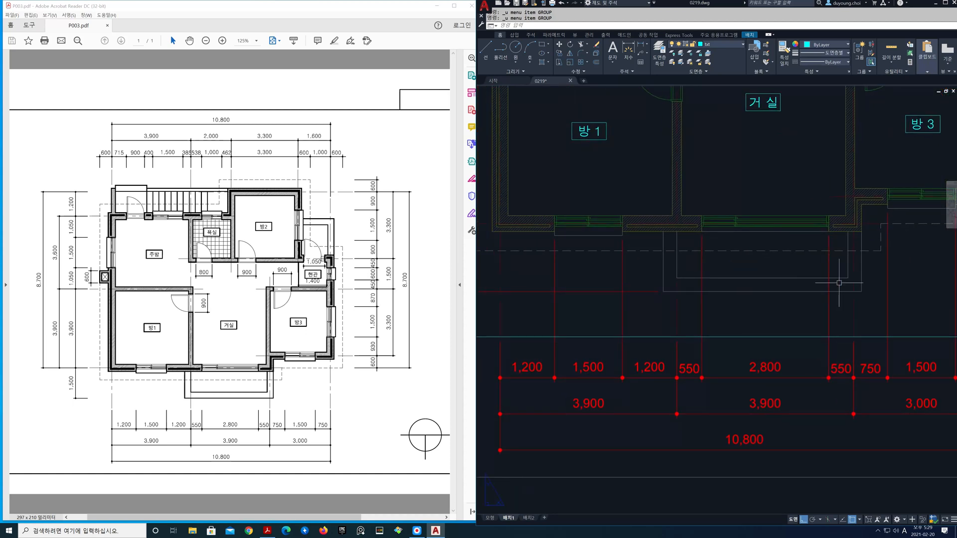
{"action": "type", "text": "s"}
{"action": "key", "text": "Return"}
{"action": "left_click", "coordinate": [835, 266]}
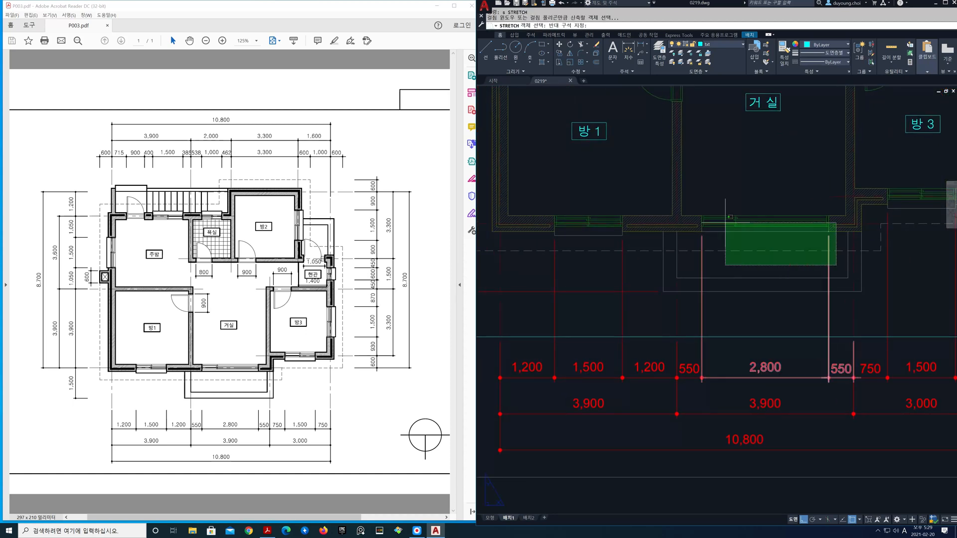
{"action": "left_click", "coordinate": [538, 186]}
{"action": "key", "text": "Return"}
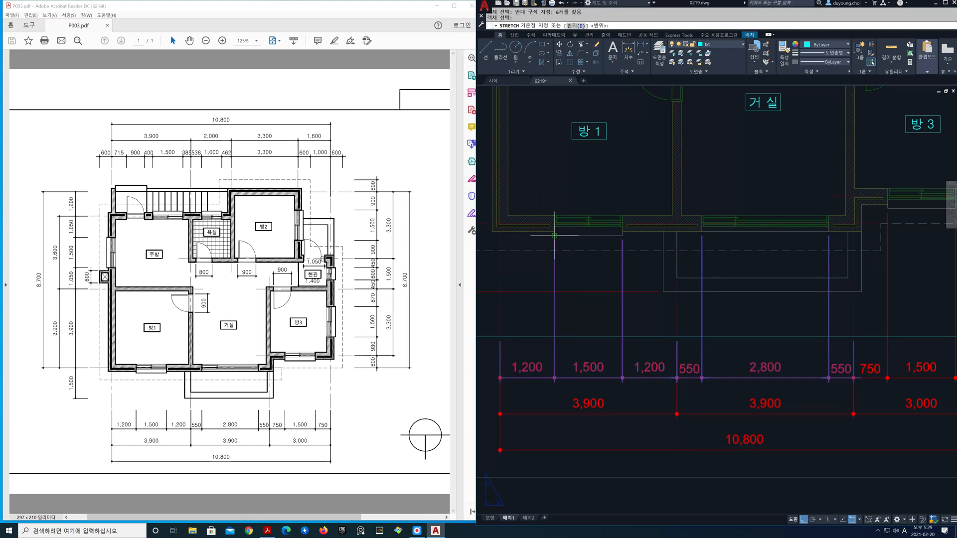
{"action": "left_click", "coordinate": [555, 235]}
{"action": "left_click", "coordinate": [556, 335]}
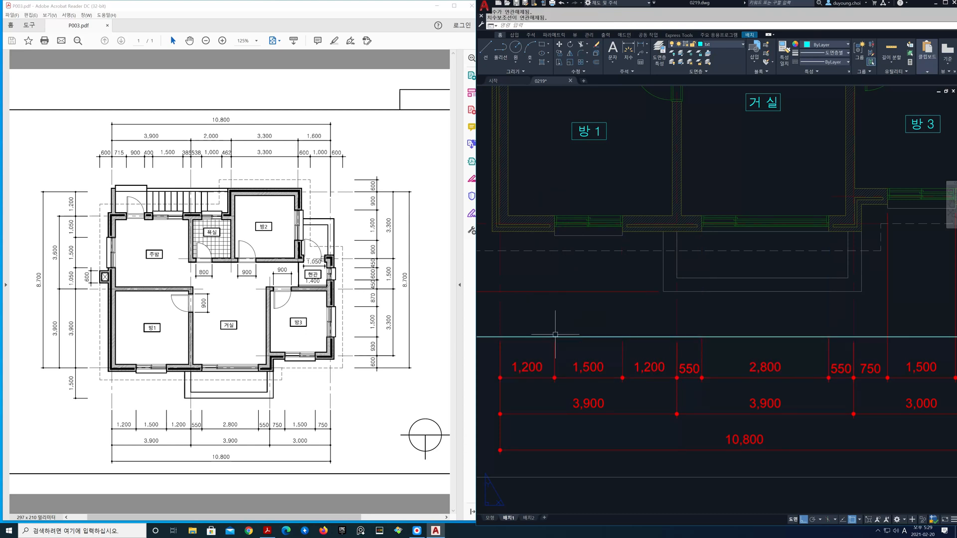
{"action": "key", "text": "ctrl+z"}
Stretch the extension line ends at the 방 1 window edges down to the lower construction line
{"action": "scroll", "coordinate": [840, 256], "scroll_direction": "down", "scroll_amount": 2}
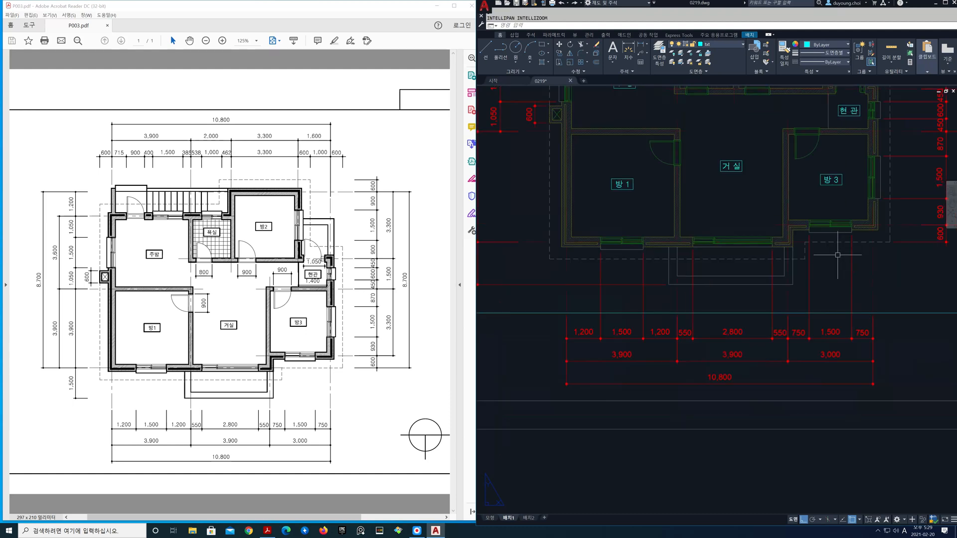
{"action": "scroll", "coordinate": [791, 257], "scroll_direction": "up", "scroll_amount": 1}
{"action": "scroll", "coordinate": [783, 255], "scroll_direction": "down", "scroll_amount": 1}
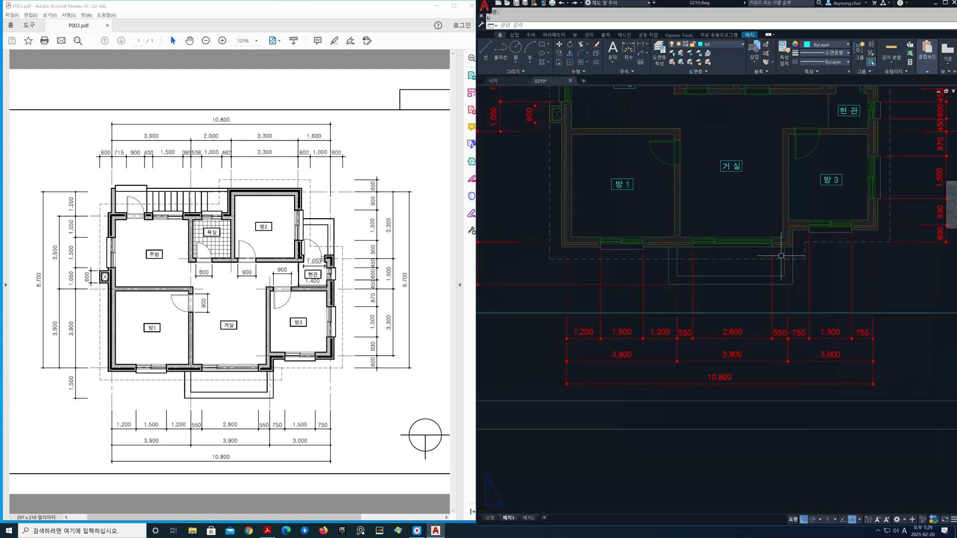
{"action": "scroll", "coordinate": [724, 272], "scroll_direction": "up", "scroll_amount": 2}
{"action": "scroll", "coordinate": [700, 283], "scroll_direction": "down", "scroll_amount": 3}
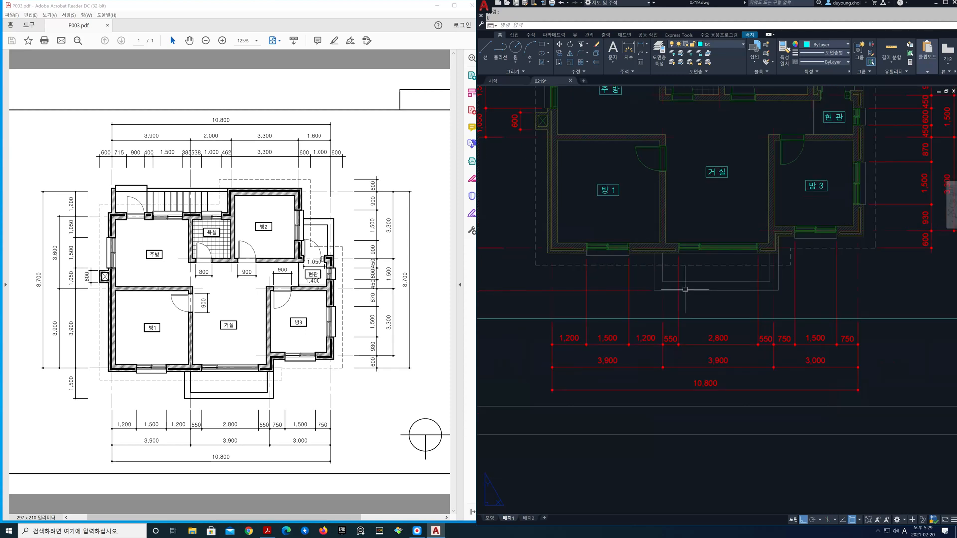
{"action": "middle_click_drag", "start_coordinate": [685, 294], "coordinate": [699, 315]}
{"action": "scroll", "coordinate": [712, 310], "scroll_direction": "up", "scroll_amount": 2}
{"action": "scroll", "coordinate": [640, 301], "scroll_direction": "up", "scroll_amount": 2}
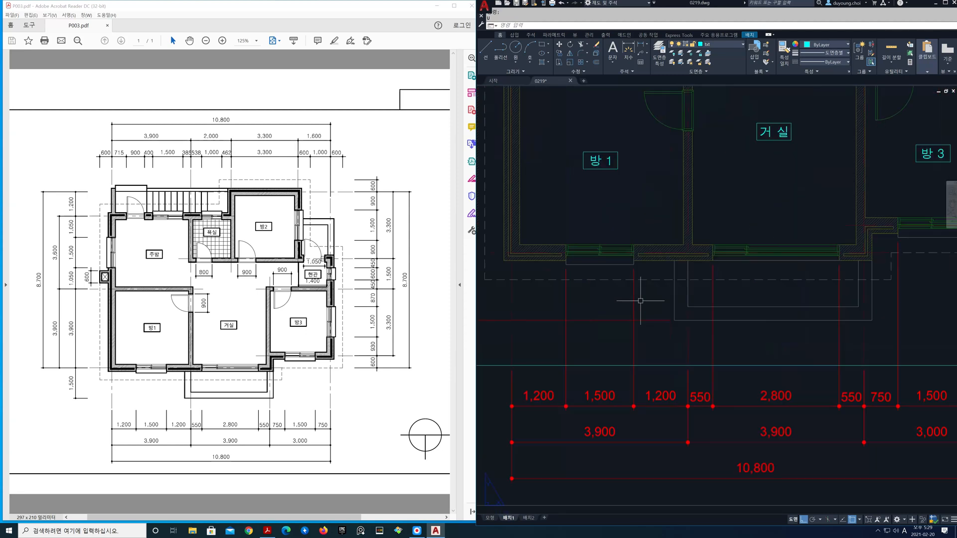
{"action": "type", "text": "s"}
{"action": "key", "text": "space"}
{"action": "left_click", "coordinate": [652, 299]}
{"action": "left_click", "coordinate": [545, 222]}
{"action": "key", "text": "space"}
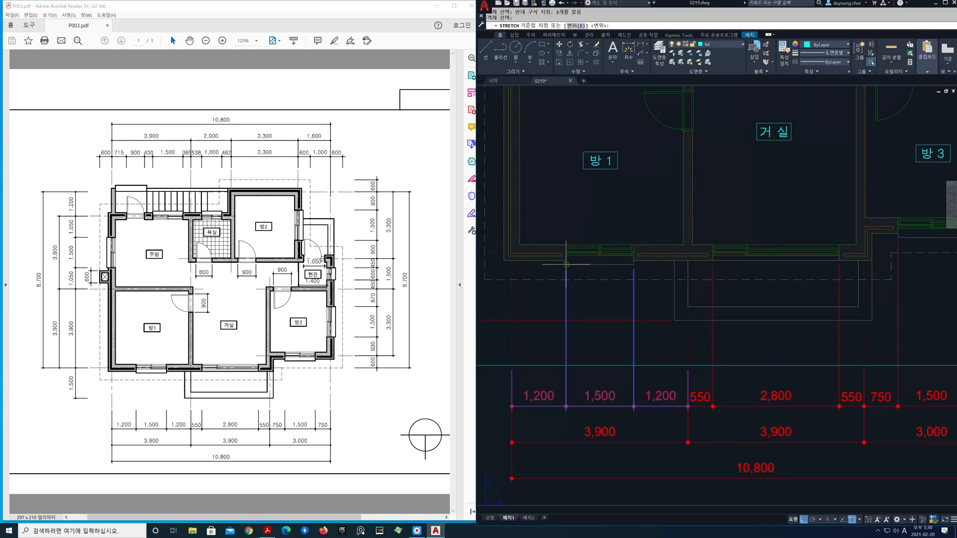
{"action": "left_click", "coordinate": [566, 261]}
{"action": "left_click", "coordinate": [566, 365]}
Stretch the extension line ends at the 거실 window edges down to the lower construction line
{"action": "key", "text": "space"}
{"action": "left_click", "coordinate": [851, 270]}
{"action": "left_click", "coordinate": [702, 233]}
{"action": "key", "text": "space"}
{"action": "left_click", "coordinate": [713, 260]}
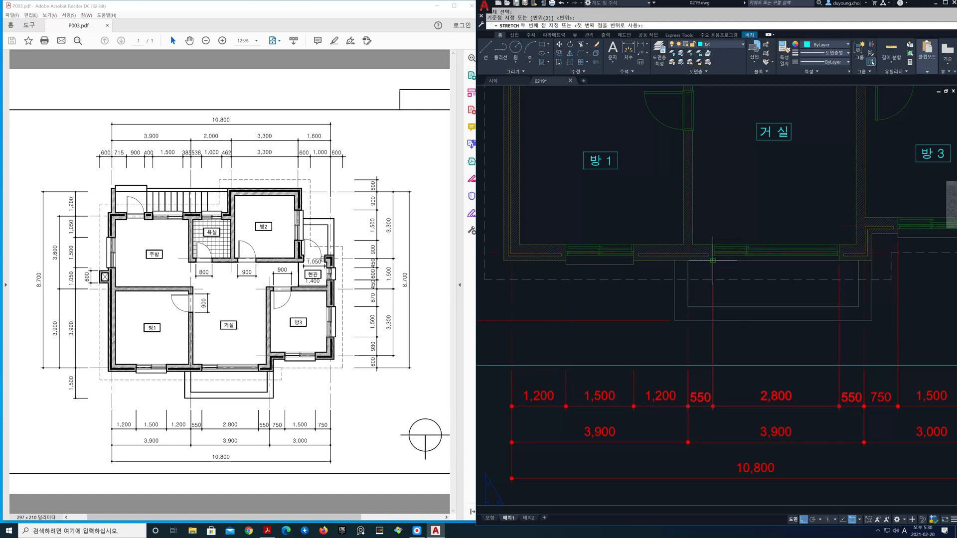
{"action": "left_click", "coordinate": [714, 366]}
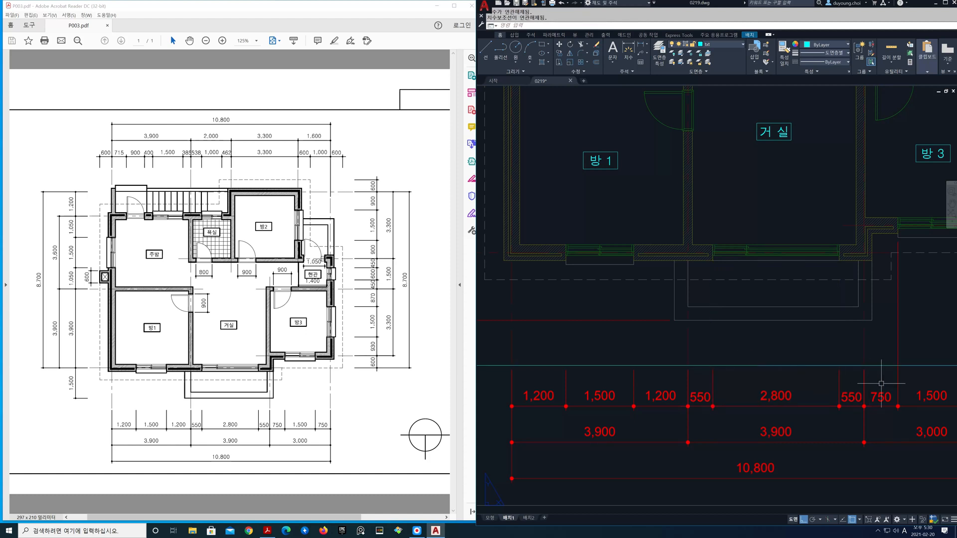
Stretch the extension line ends at the 방 3 window edges down to the lower construction line
{"action": "middle_click_drag", "start_coordinate": [928, 369], "coordinate": [787, 373]}
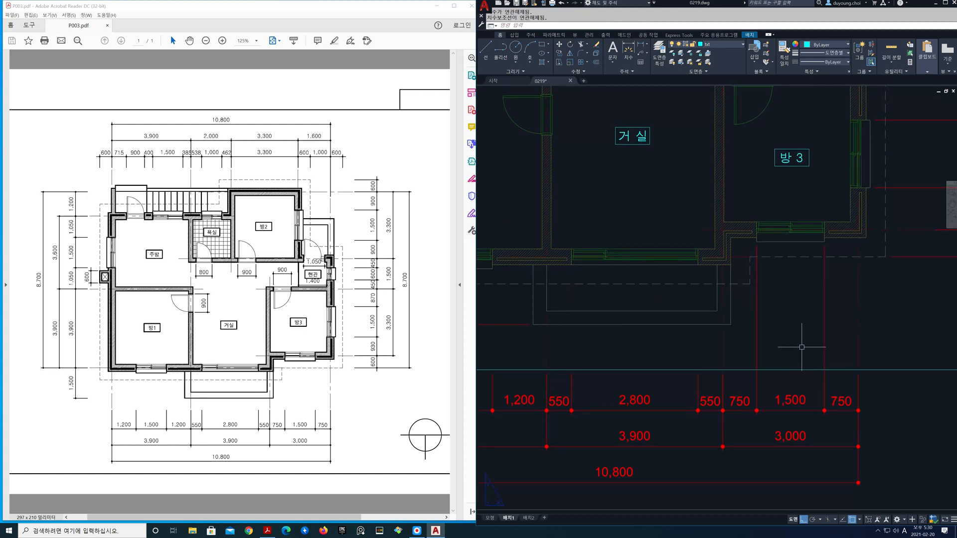
{"action": "middle_click_drag", "start_coordinate": [802, 327], "coordinate": [773, 338]}
{"action": "key", "text": "space"}
{"action": "left_click", "coordinate": [820, 302]}
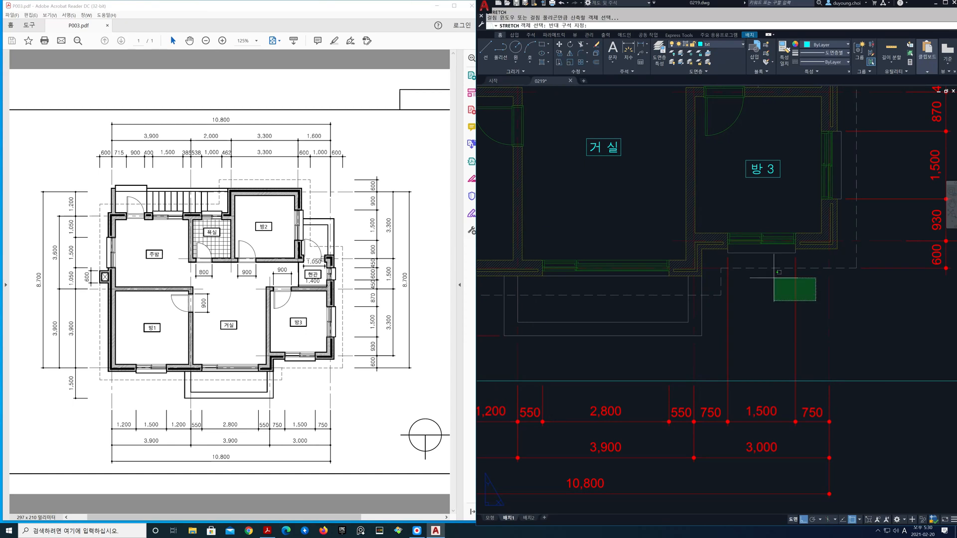
{"action": "left_click", "coordinate": [728, 252]}
{"action": "key", "text": "Return"}
{"action": "left_click", "coordinate": [729, 253]}
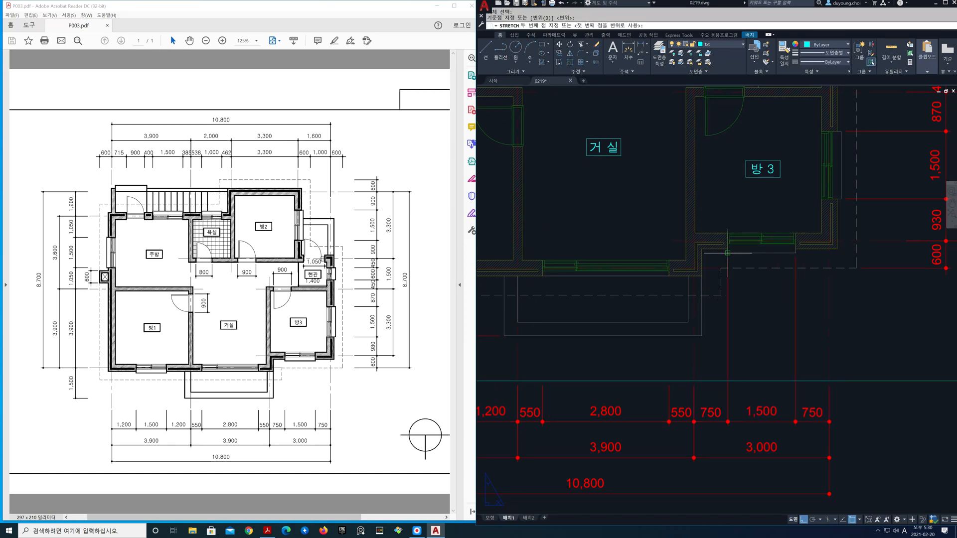
{"action": "left_click", "coordinate": [728, 381]}
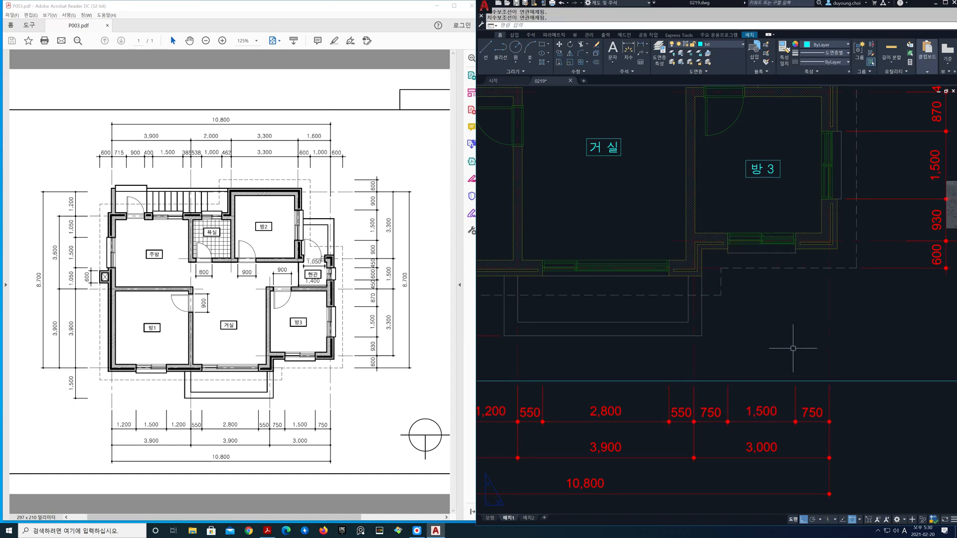
Erase the horizontal construction line between the floor plan and the bottom dimension rows
{"action": "scroll", "coordinate": [791, 350], "scroll_direction": "down", "scroll_amount": 2}
{"action": "scroll", "coordinate": [791, 355], "scroll_direction": "down", "scroll_amount": 2}
{"action": "middle_click_drag", "start_coordinate": [791, 355], "coordinate": [805, 355]}
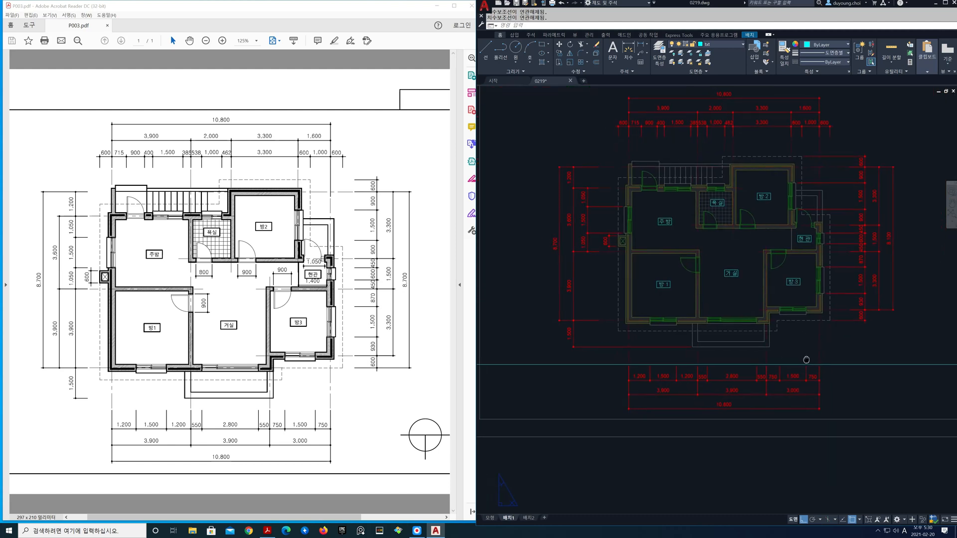
{"action": "type", "text": "e"}
{"action": "key", "text": "Return"}
{"action": "left_click", "coordinate": [856, 366]}
{"action": "key", "text": "Return"}
Place vertical construction lines at the plan-side ends of the short extension lines in the left and right dimension chains
{"action": "middle_click_drag", "start_coordinate": [598, 241], "coordinate": [662, 286]}
{"action": "scroll", "coordinate": [662, 286], "scroll_direction": "up", "scroll_amount": 2}
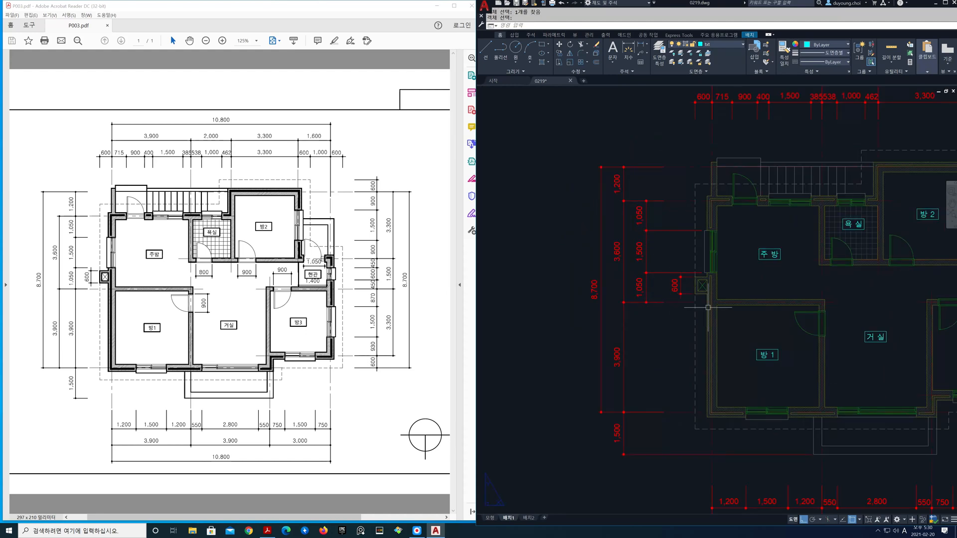
{"action": "type", "text": "xl"}
{"action": "key", "text": "Return"}
{"action": "type", "text": "v"}
{"action": "key", "text": "Return"}
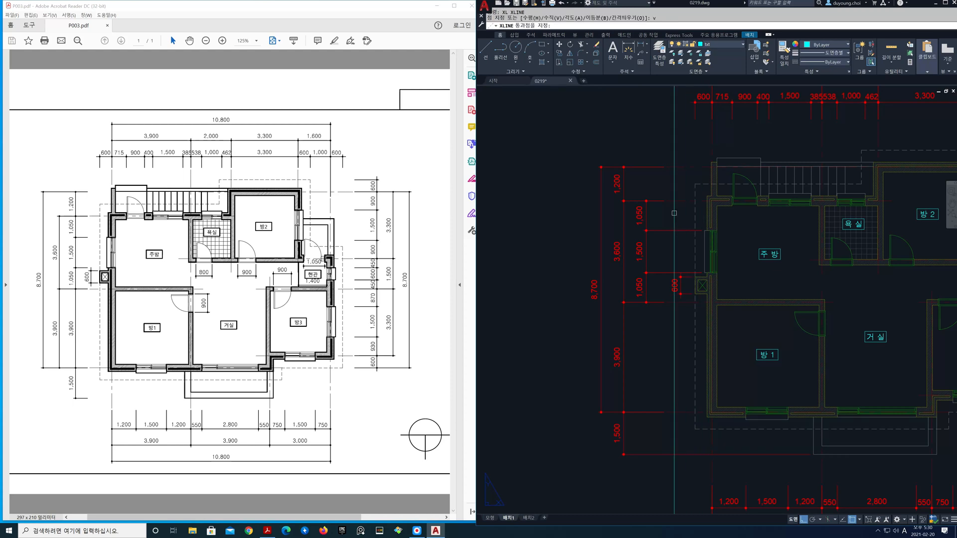
{"action": "scroll", "coordinate": [711, 243], "scroll_direction": "down", "scroll_amount": 2}
{"action": "middle_click_drag", "start_coordinate": [743, 258], "coordinate": [530, 266]}
{"action": "left_click", "coordinate": [715, 207]}
{"action": "key", "text": "Return"}
{"action": "middle_click_drag", "start_coordinate": [569, 294], "coordinate": [822, 319]}
{"action": "scroll", "coordinate": [705, 298], "scroll_direction": "up", "scroll_amount": 3}
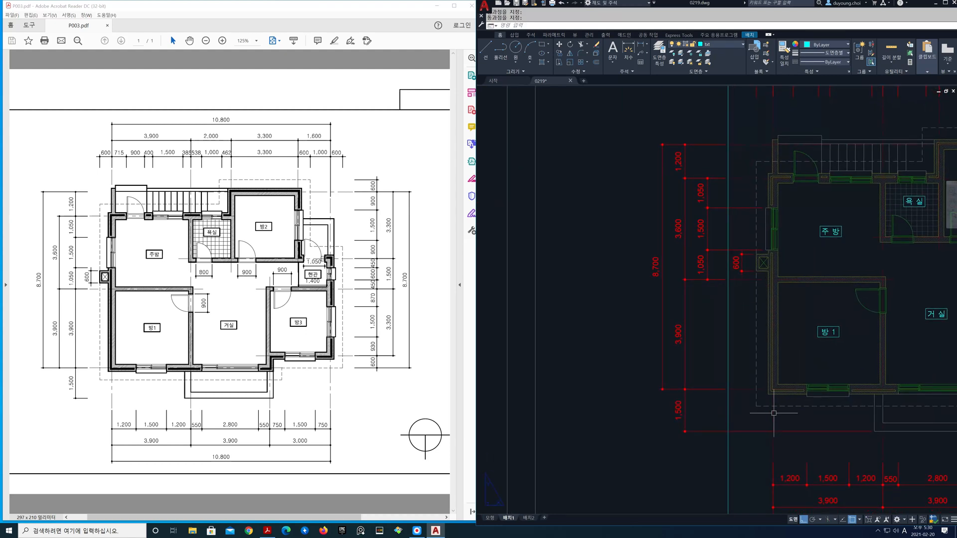
Shorten the lower extension line of the 1,500 porch dimension in the left chain to the left construction line
{"action": "left_click", "coordinate": [854, 432]}
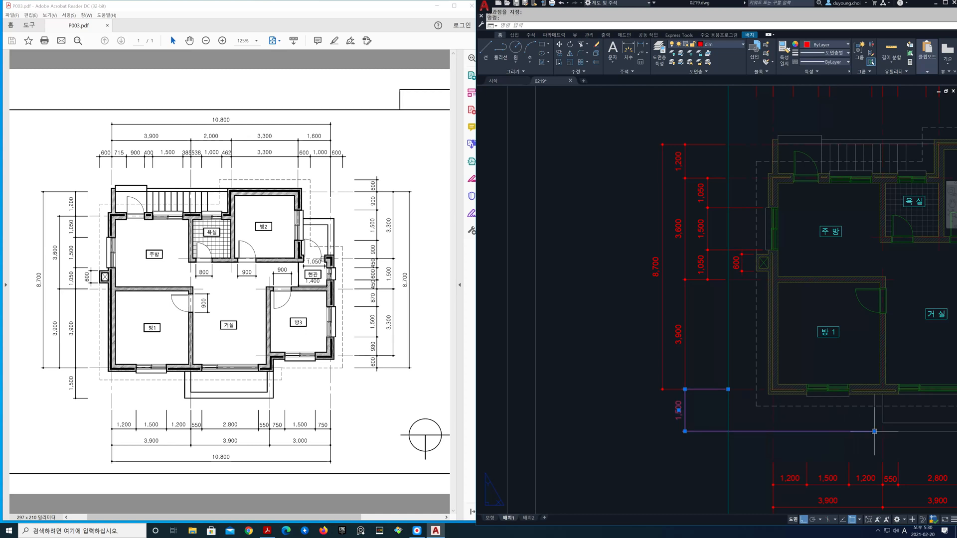
{"action": "key", "text": "Escape"}
{"action": "key", "text": "Escape"}
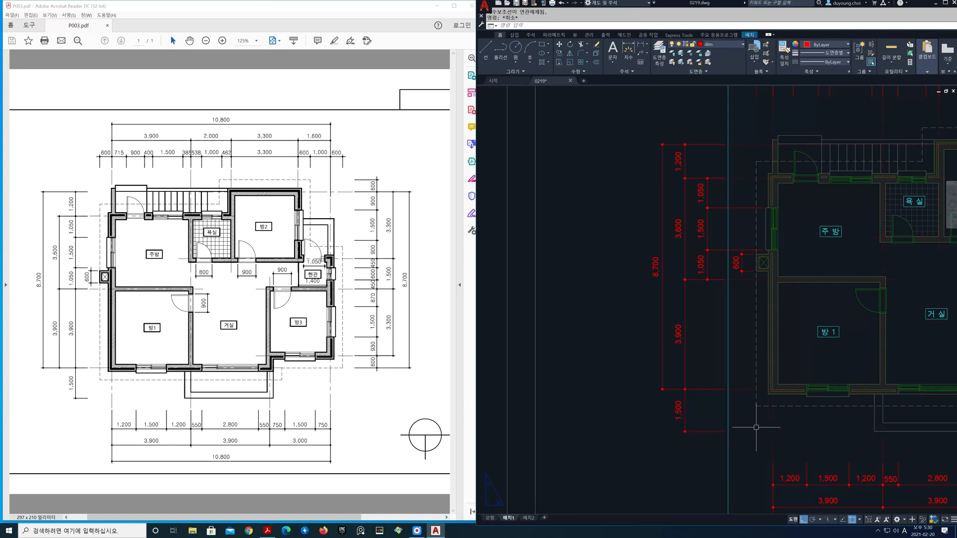
Stretch the extension line ends at the 주방 side window edges out to the left construction line
{"action": "scroll", "coordinate": [781, 231], "scroll_direction": "up", "scroll_amount": 4}
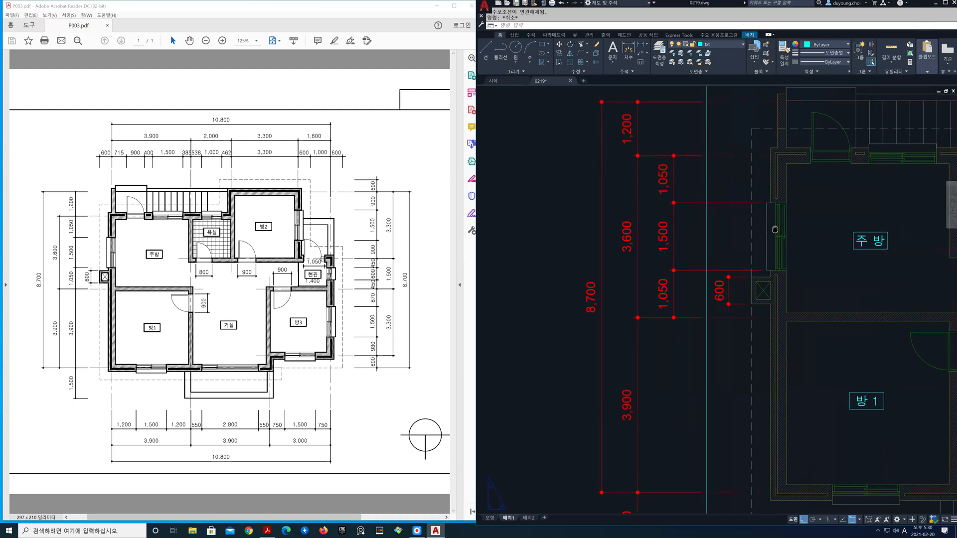
{"action": "key", "text": "Return"}
{"action": "left_click", "coordinate": [825, 331]}
{"action": "left_click", "coordinate": [756, 246]}
{"action": "key", "text": "Return"}
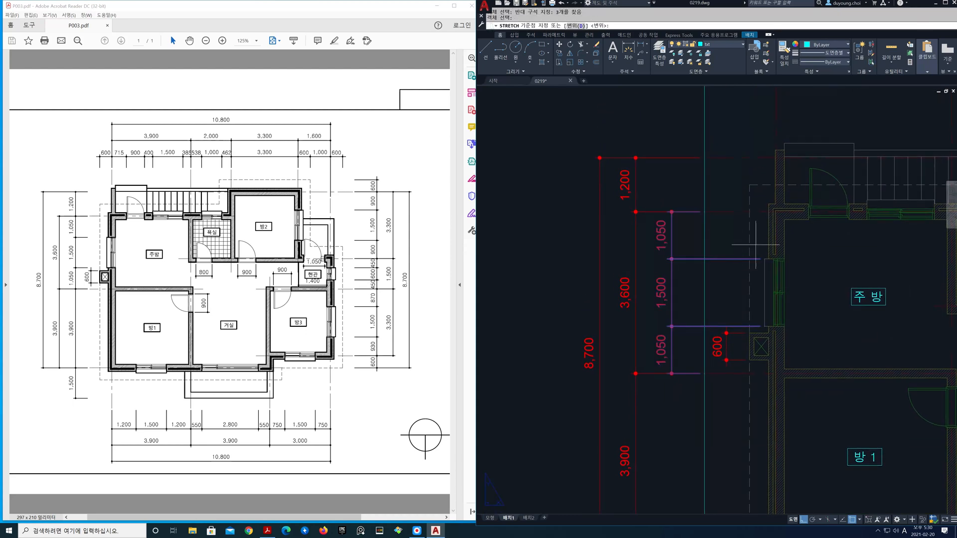
{"action": "left_click", "coordinate": [775, 259]}
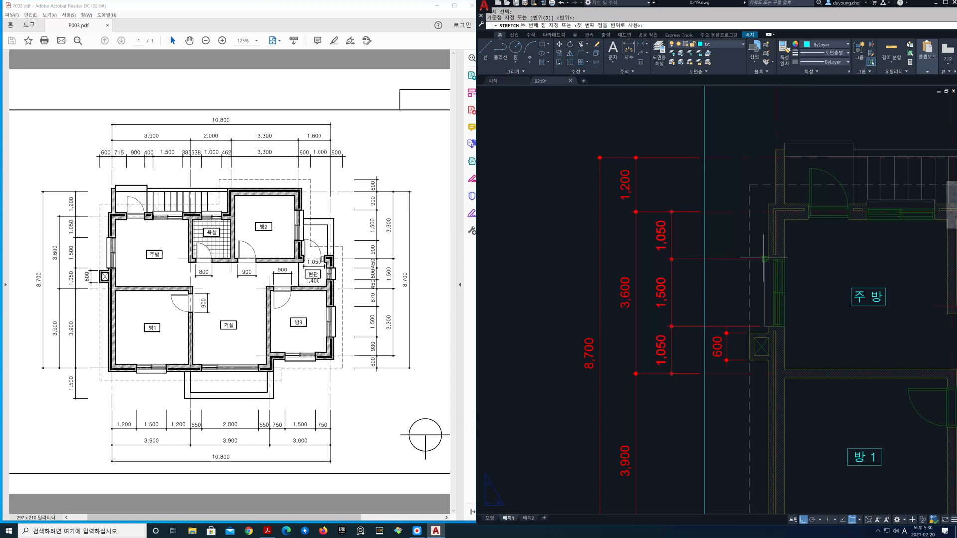
{"action": "left_click", "coordinate": [705, 260]}
{"action": "scroll", "coordinate": [685, 288], "scroll_direction": "down", "scroll_amount": 1}
{"action": "scroll", "coordinate": [698, 365], "scroll_direction": "down", "scroll_amount": 1}
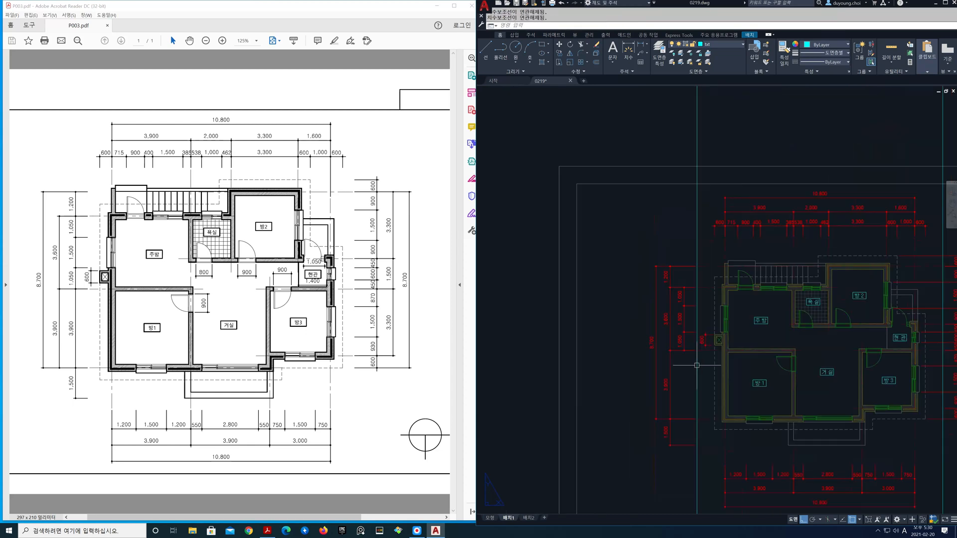
Erase the vertical construction line between the floor plan and the left dimension chains
{"action": "type", "text": "e"}
{"action": "key", "text": "space"}
{"action": "left_click", "coordinate": [698, 380]}
{"action": "key", "text": "space"}
Shorten the upper extension line of the topmost 600 dimension in the right chain to the right construction line
{"action": "middle_click_drag", "start_coordinate": [817, 393], "coordinate": [594, 353]}
{"action": "scroll", "coordinate": [696, 280], "scroll_direction": "up", "scroll_amount": 1}
{"action": "middle_click_drag", "start_coordinate": [711, 292], "coordinate": [702, 308]}
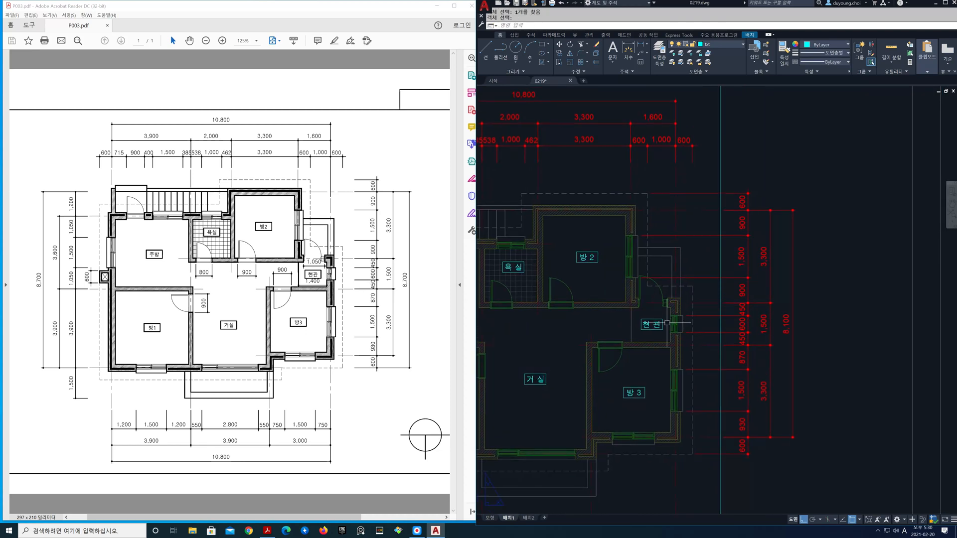
{"action": "type", "text": "s"}
{"action": "key", "text": "space"}
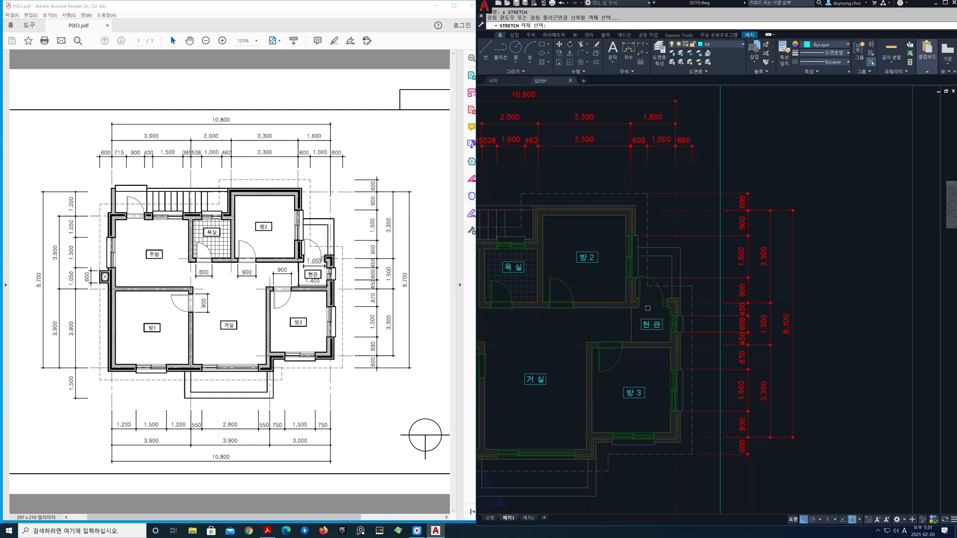
{"action": "key", "text": "Escape"}
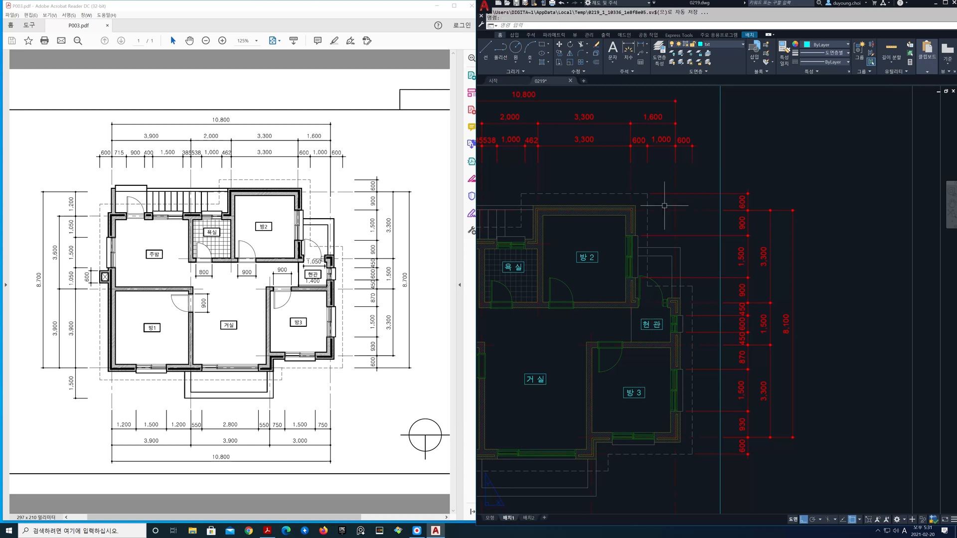
{"action": "left_click", "coordinate": [669, 194]}
{"action": "left_click", "coordinate": [647, 193]}
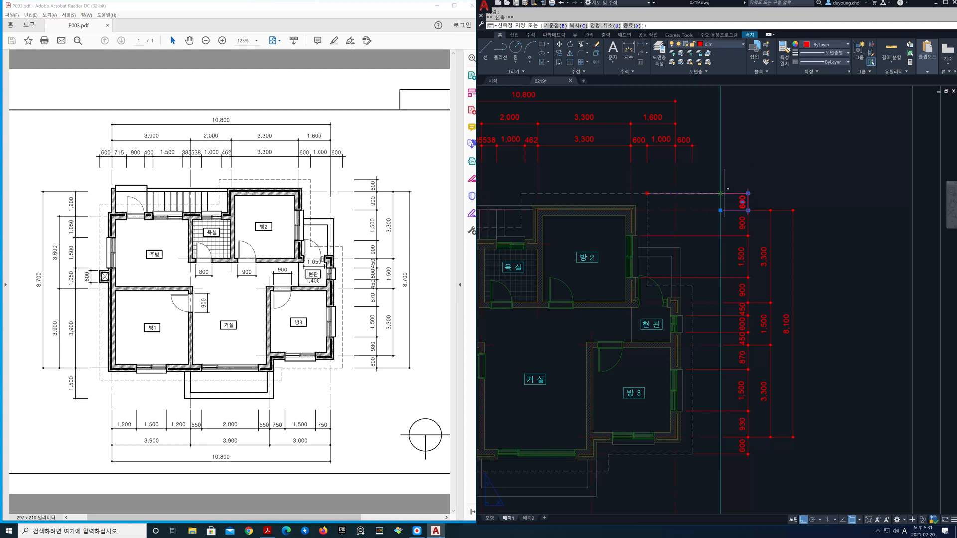
{"action": "key", "text": "Escape"}
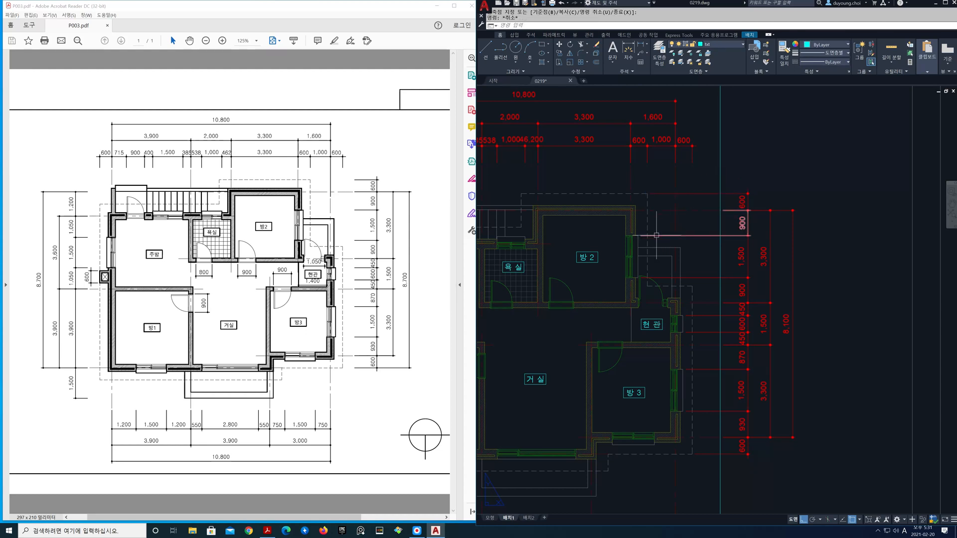
{"action": "left_click", "coordinate": [645, 193]}
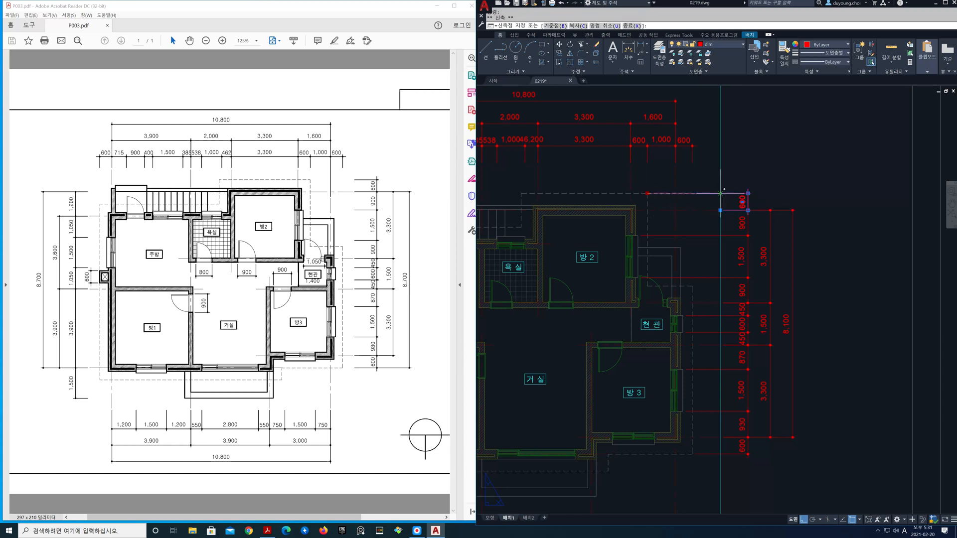
{"action": "key", "text": "Escape"}
{"action": "key", "text": "Escape"}
Stretch the extension line ends at the 방2 side window edges out to the right construction line
{"action": "type", "text": "s"}
{"action": "key", "text": "space"}
{"action": "left_click", "coordinate": [652, 299]}
{"action": "left_click", "coordinate": [632, 230]}
{"action": "key", "text": "Return"}
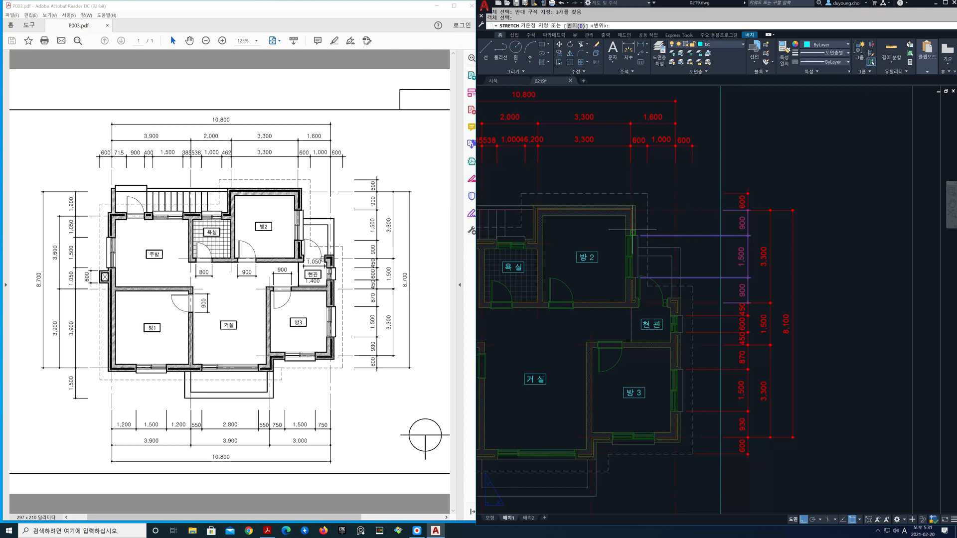
{"action": "left_click", "coordinate": [635, 232]}
{"action": "left_click", "coordinate": [719, 257]}
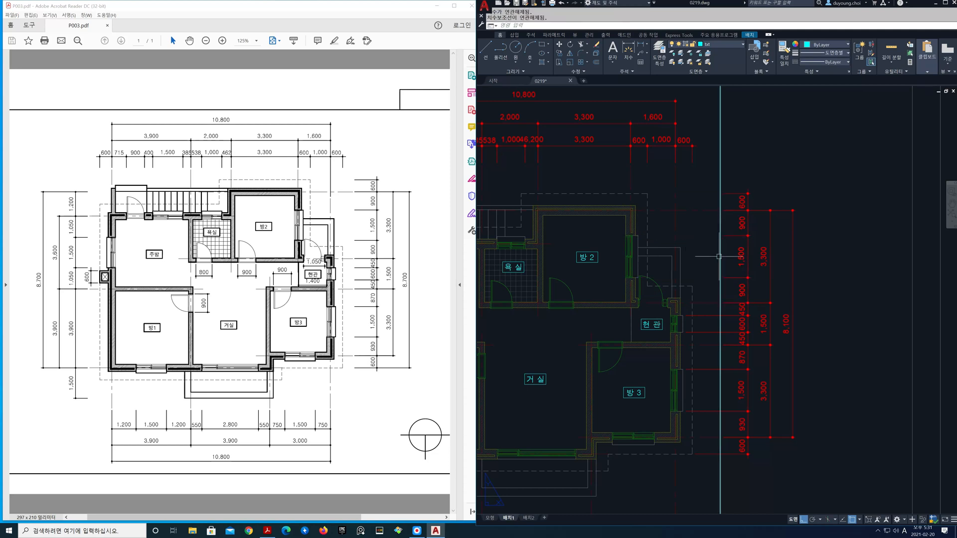
Stretch the extension line ends at the 현관 and 방3 side window edges out to the right construction line
{"action": "scroll", "coordinate": [705, 352], "scroll_direction": "up", "scroll_amount": 3}
{"action": "key", "text": "space"}
{"action": "left_click", "coordinate": [697, 379]}
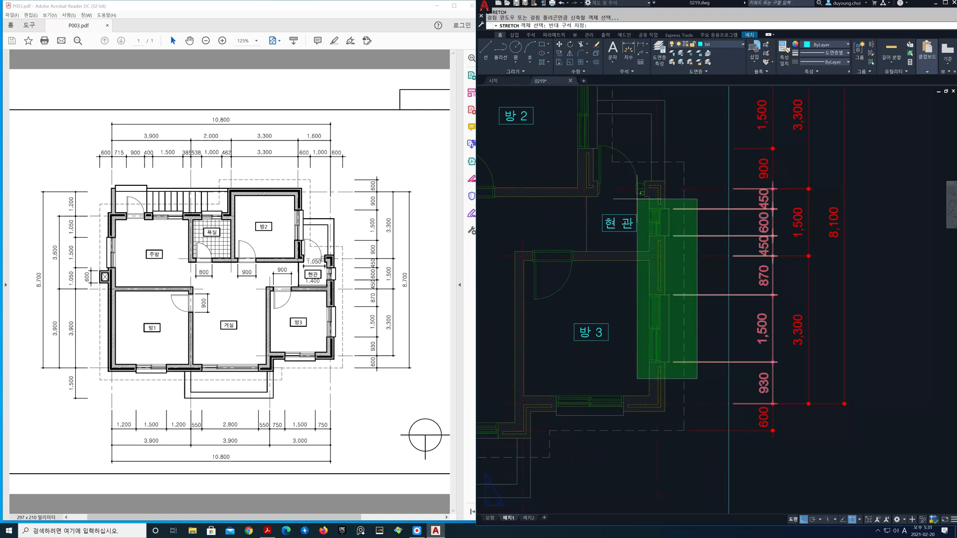
{"action": "left_click", "coordinate": [638, 201]}
{"action": "key", "text": "space"}
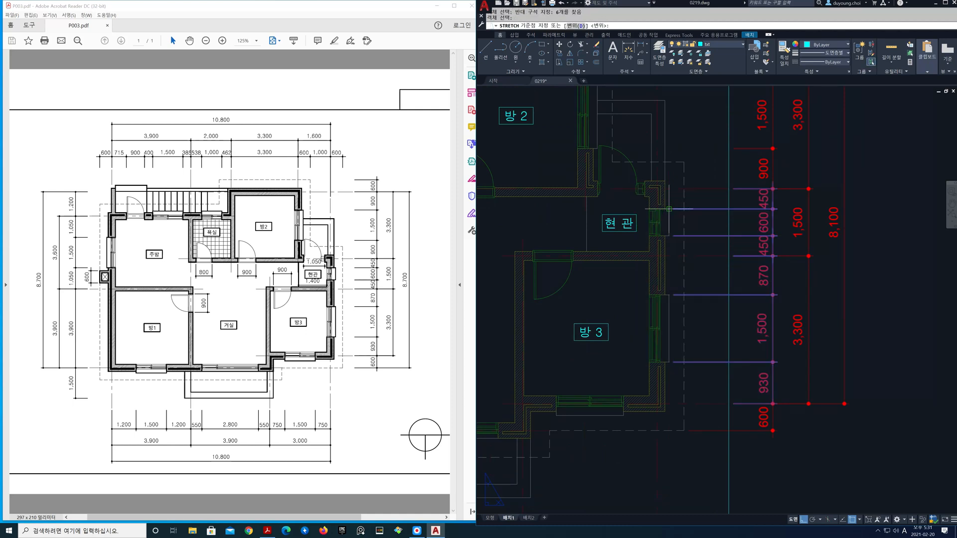
{"action": "left_click", "coordinate": [669, 209]}
{"action": "left_click", "coordinate": [733, 214]}
Shorten the lower extension line of the bottommost 600 dimension in the right chain to the right construction line
{"action": "scroll", "coordinate": [735, 292], "scroll_direction": "down", "scroll_amount": 3}
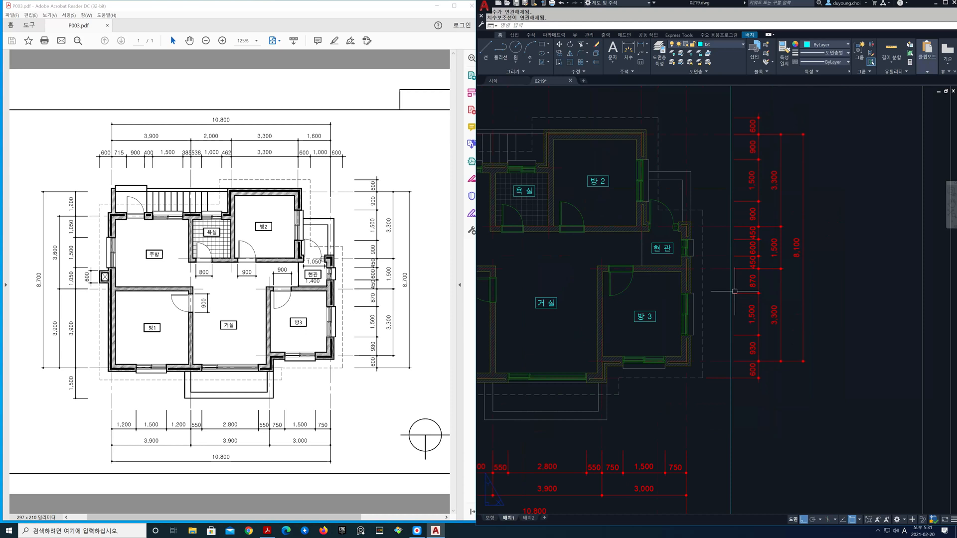
{"action": "scroll", "coordinate": [725, 321], "scroll_direction": "up", "scroll_amount": 3}
{"action": "left_click", "coordinate": [713, 305]}
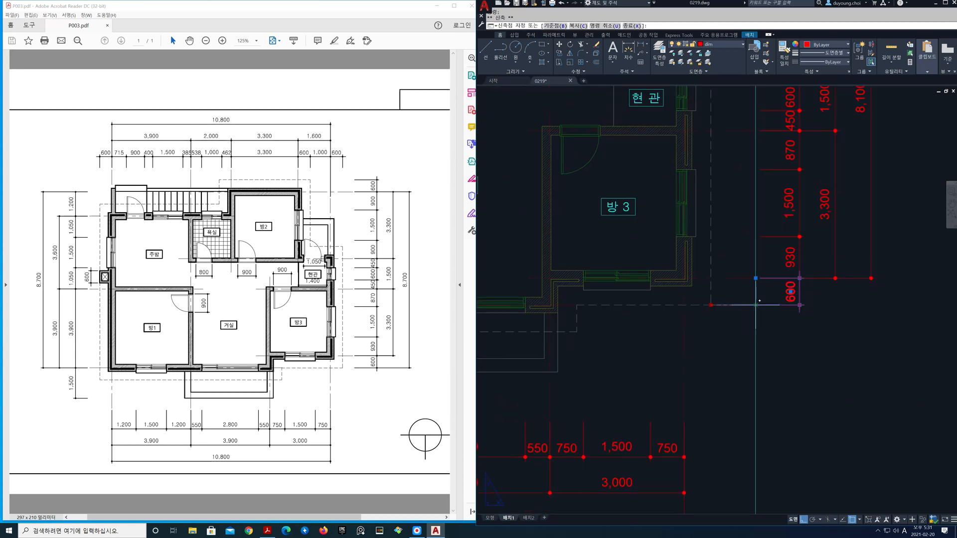
{"action": "key", "text": "Escape"}
{"action": "scroll", "coordinate": [776, 346], "scroll_direction": "down", "scroll_amount": 3}
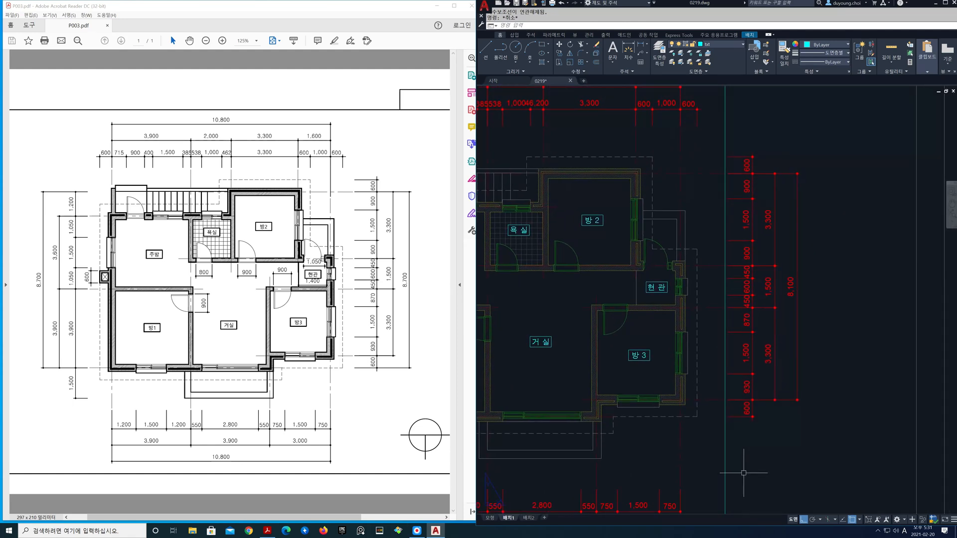
Erase the vertical construction line between the floor plan and the right dimension chains
{"action": "left_click", "coordinate": [744, 472]}
{"action": "left_click", "coordinate": [699, 452]}
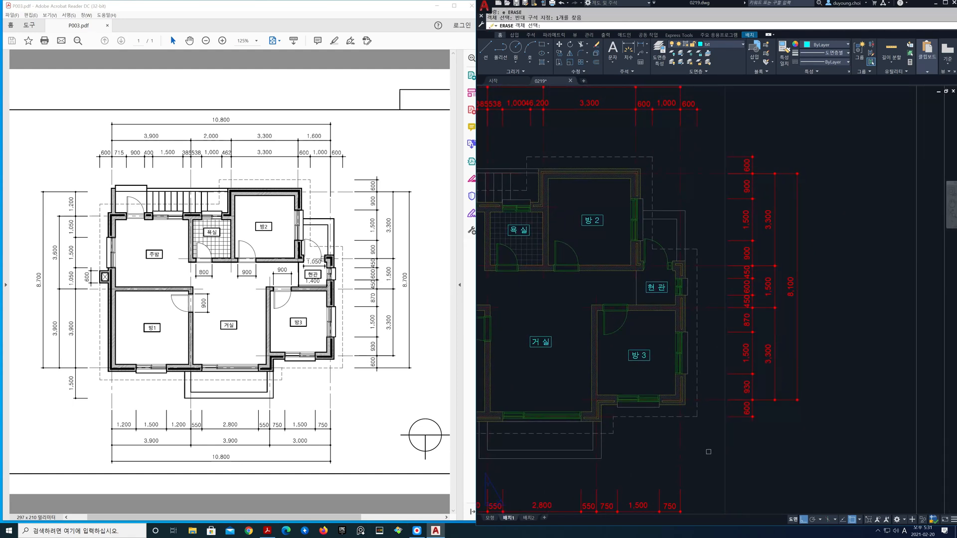
{"action": "scroll", "coordinate": [645, 381], "scroll_direction": "down", "scroll_amount": 3}
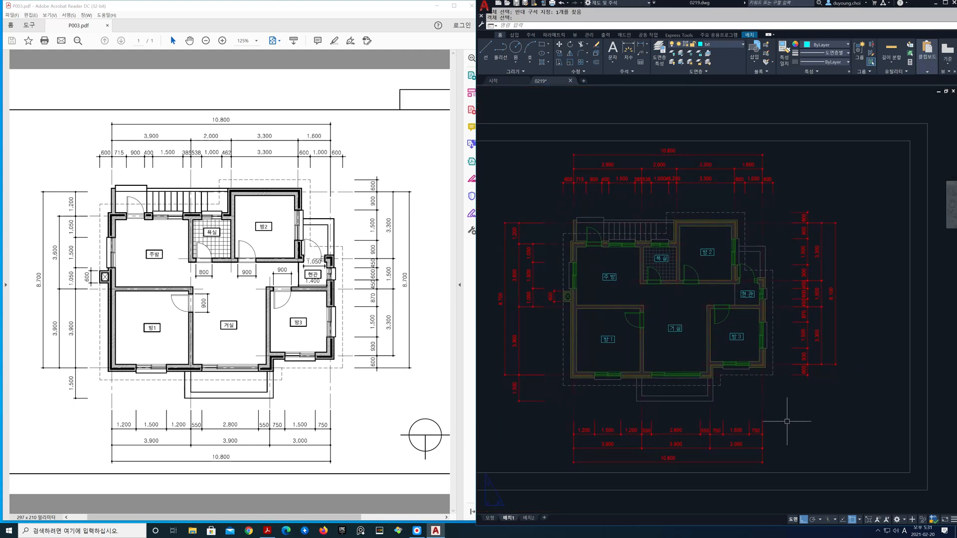
Draw a circle of radius 5 for the title symbol in the empty lower-right area of the sheet
{"action": "middle_click_drag", "start_coordinate": [787, 422], "coordinate": [669, 309]}
{"action": "scroll", "coordinate": [669, 310], "scroll_direction": "up", "scroll_amount": 3}
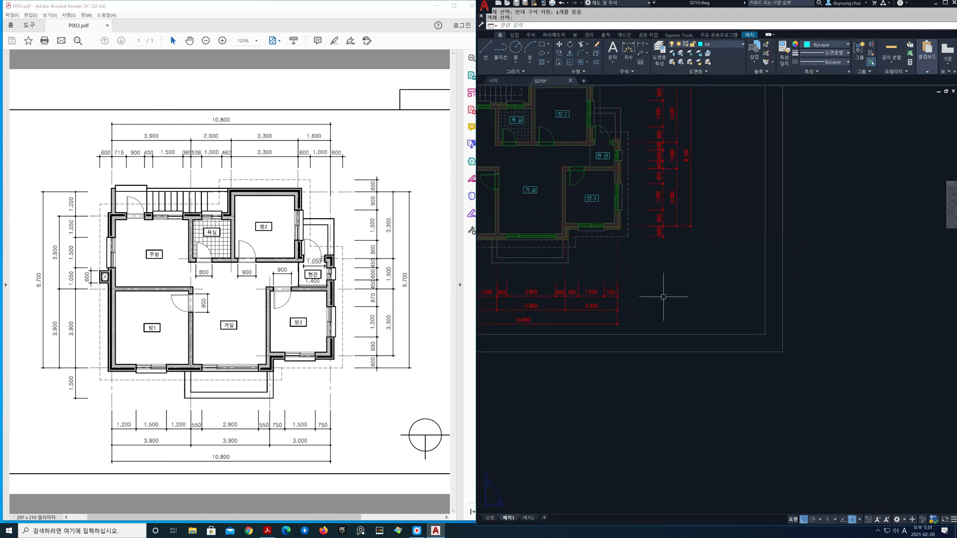
{"action": "key", "text": "Return"}
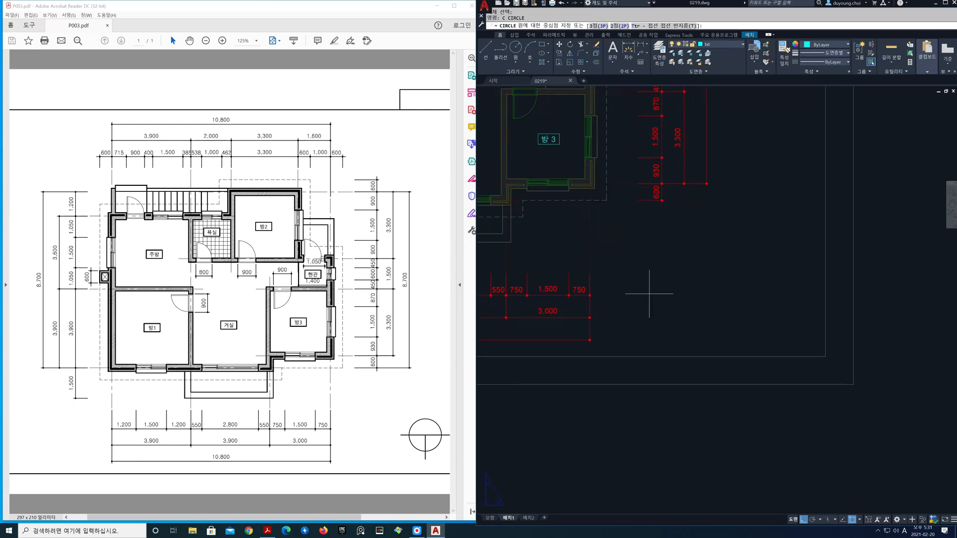
{"action": "left_click", "coordinate": [655, 299]}
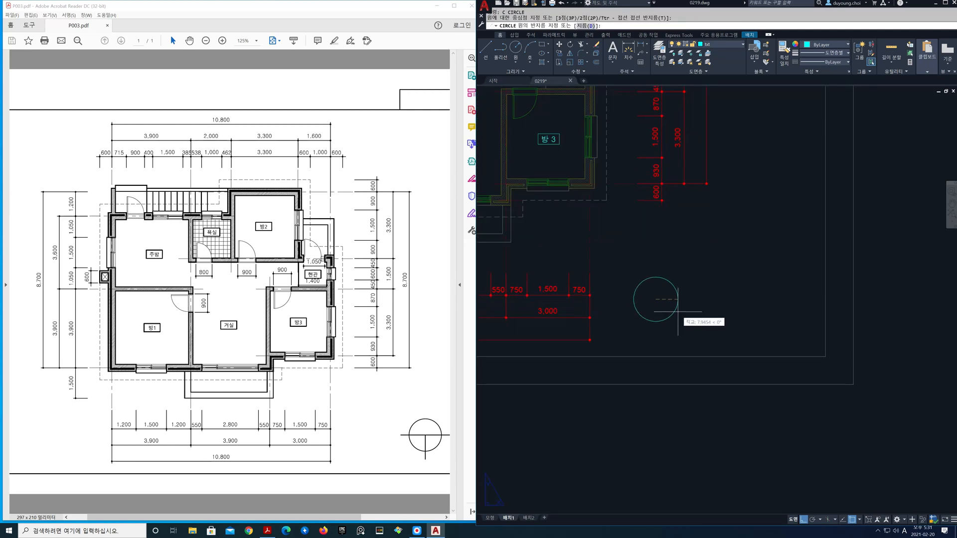
{"action": "type", "text": "5"}
{"action": "key", "text": "Return"}
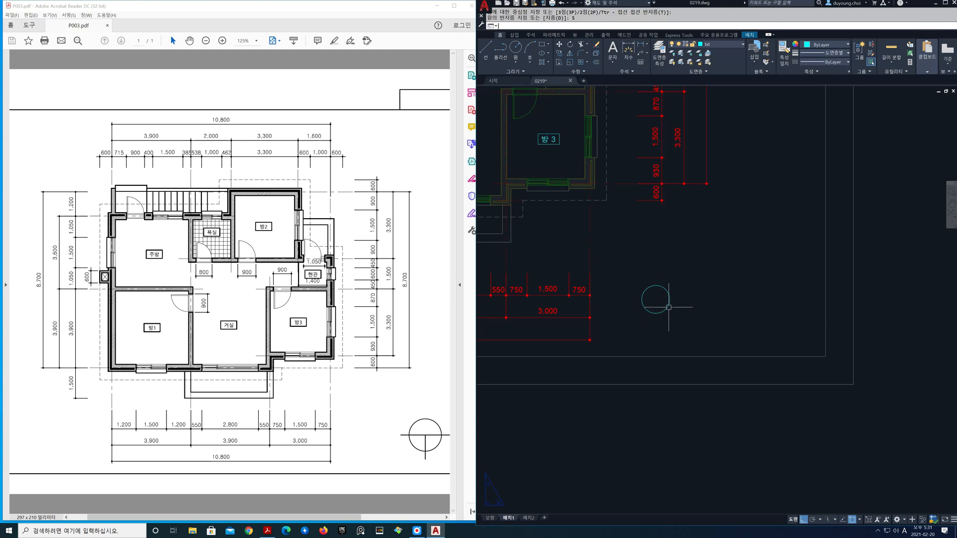
Draw a horizontal title line about 57 long from the circle's left quadrant through the circle toward the sheet's right border
{"action": "type", "text": "l"}
{"action": "key", "text": "Return"}
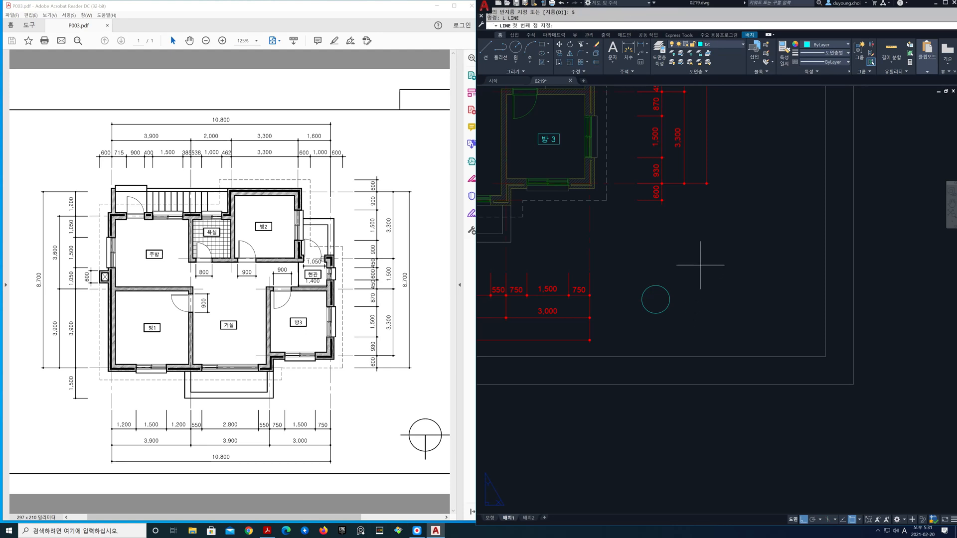
{"action": "right_click", "coordinate": [696, 256], "text": "shift"}
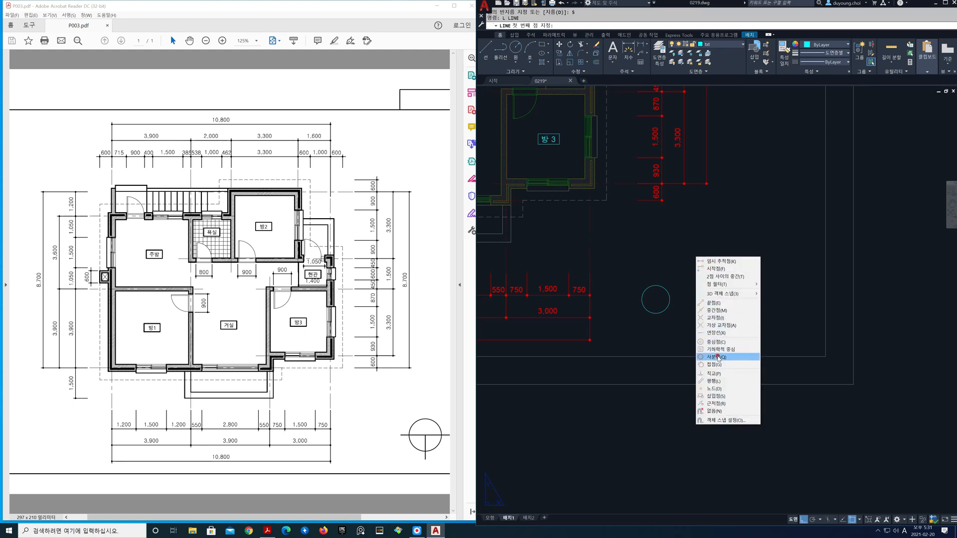
{"action": "left_click", "coordinate": [713, 358]}
{"action": "left_click", "coordinate": [638, 301]}
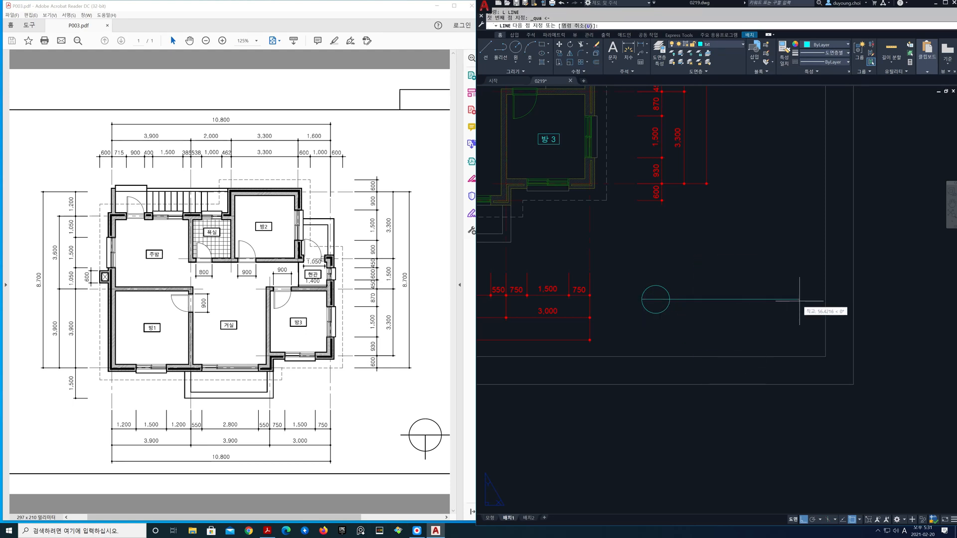
{"action": "left_click", "coordinate": [801, 301]}
{"action": "key", "text": "Return"}
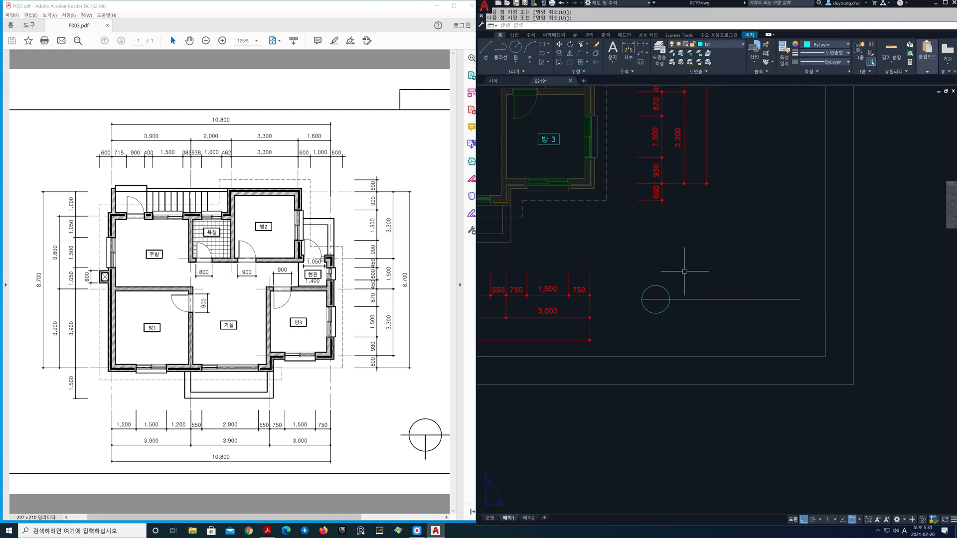
{"action": "type", "text": "mt"}
{"action": "key", "text": "Return"}
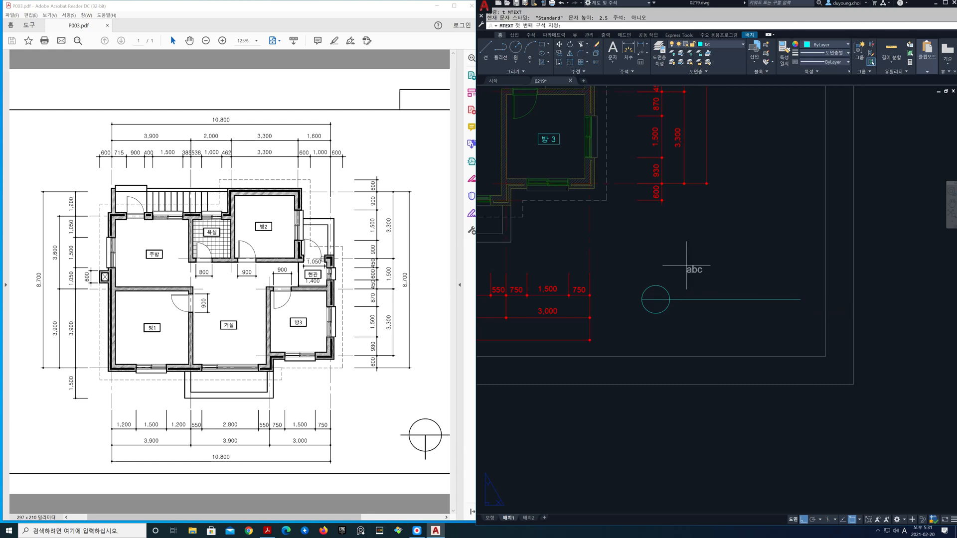
{"action": "left_click", "coordinate": [686, 266]}
{"action": "left_click", "coordinate": [812, 295]}
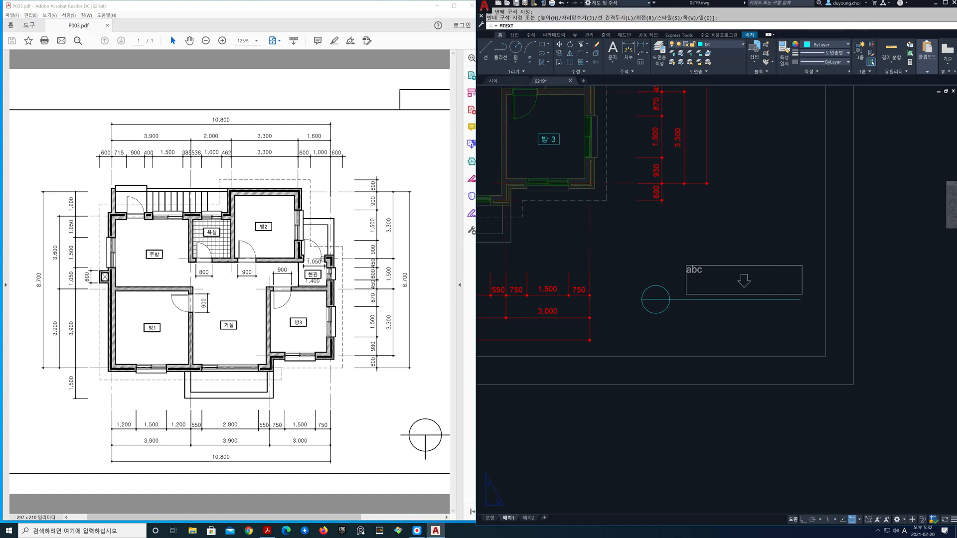
{"action": "left_click_drag", "start_coordinate": [411, 517], "coordinate": [464, 522]}
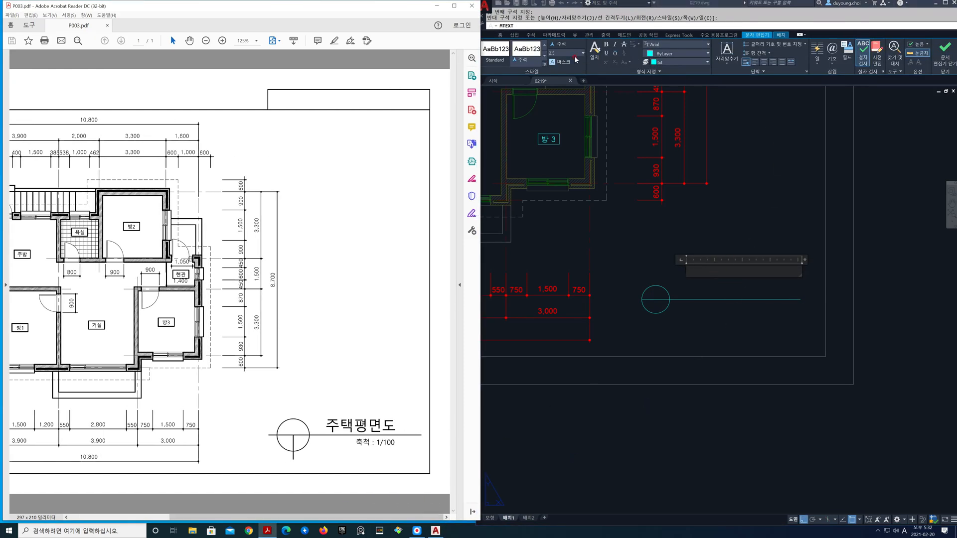
{"action": "left_click", "coordinate": [574, 54]}
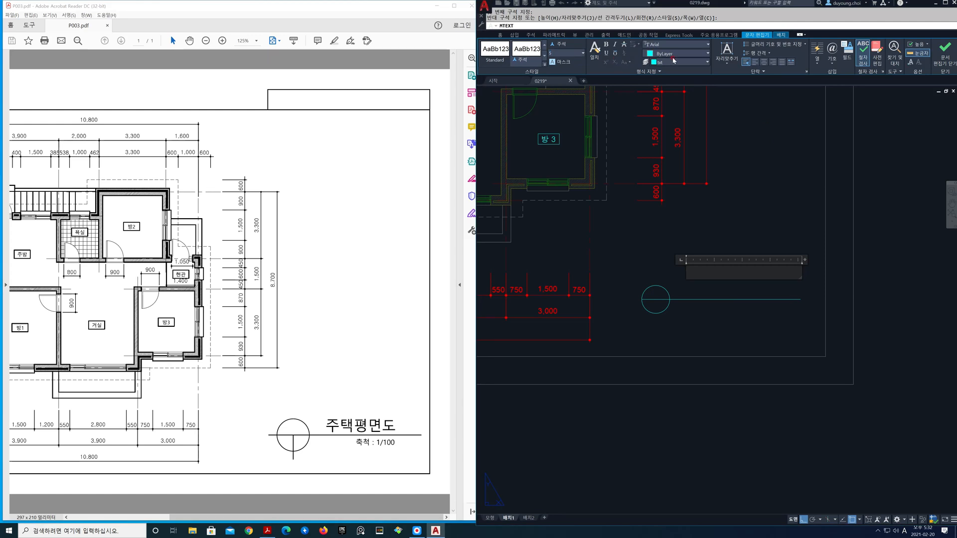
{"action": "left_click", "coordinate": [727, 50]}
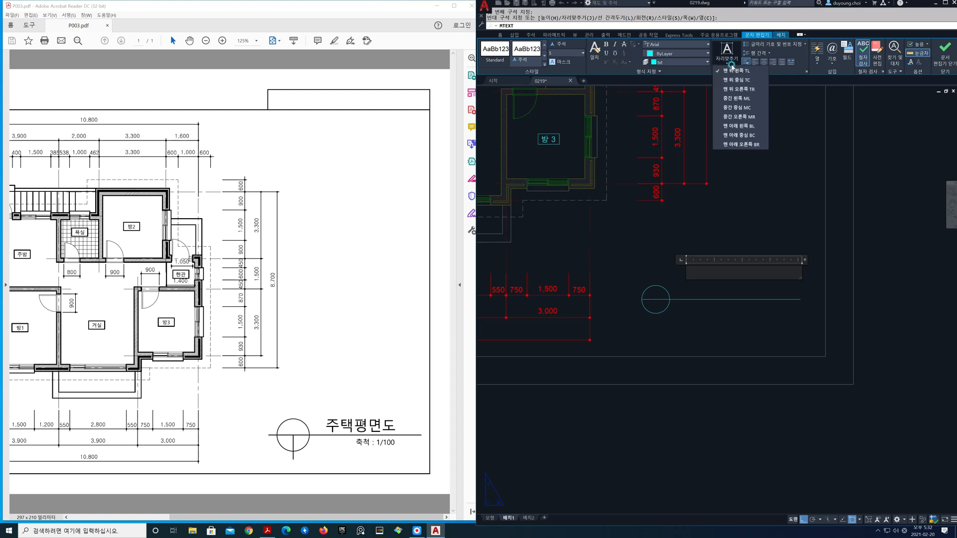
{"action": "left_click", "coordinate": [740, 97]}
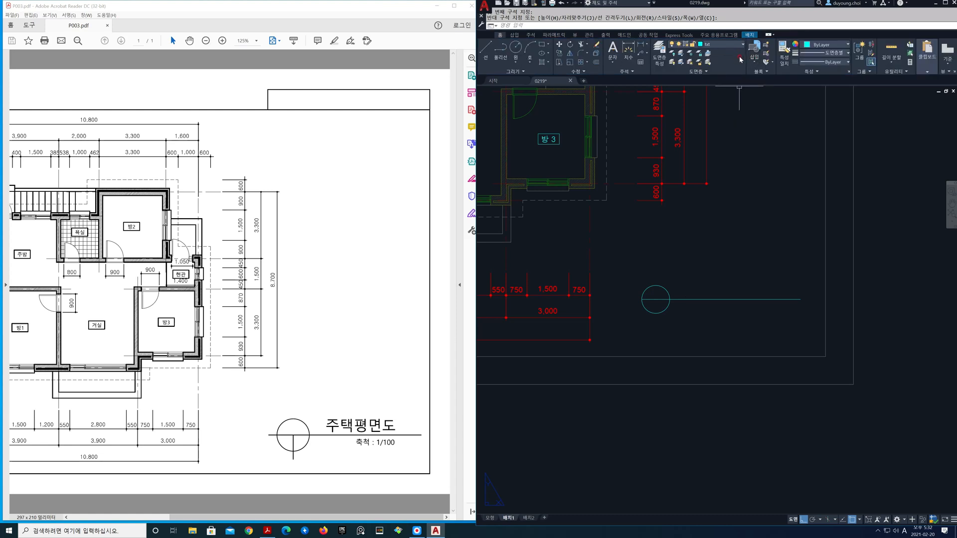
{"action": "key", "text": "Escape"}
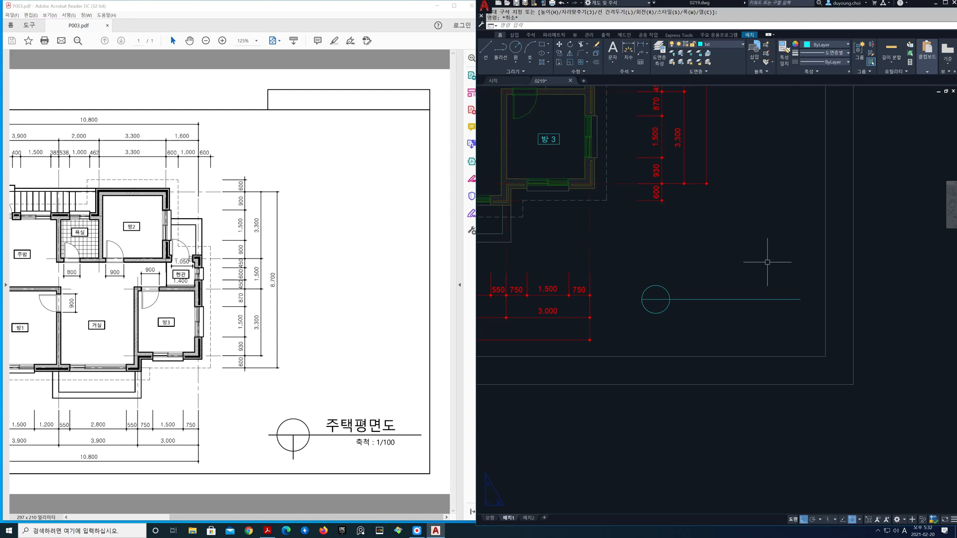
Create a multiline text box above the title line with text height 5 and middle center justification
{"action": "key", "text": "Return"}
{"action": "left_click", "coordinate": [674, 249]}
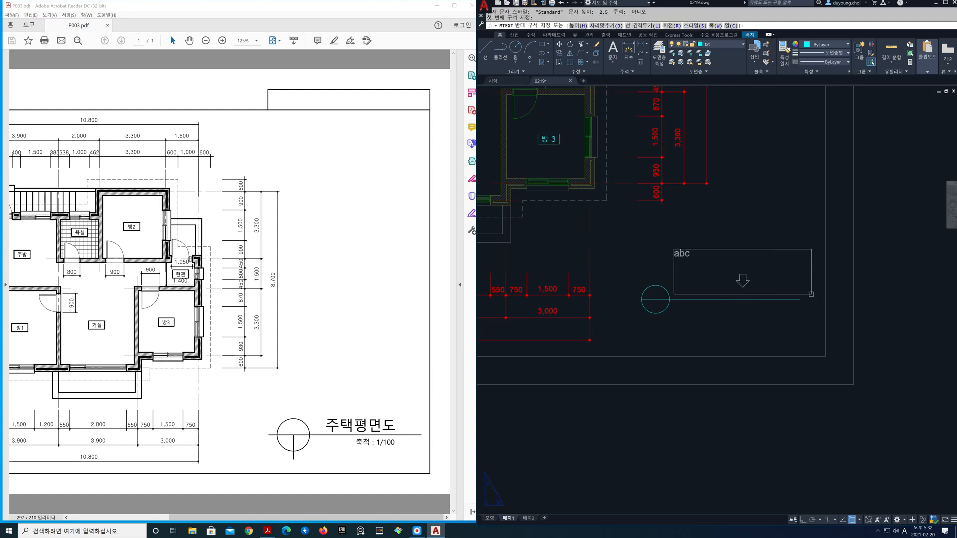
{"action": "left_click", "coordinate": [803, 295]}
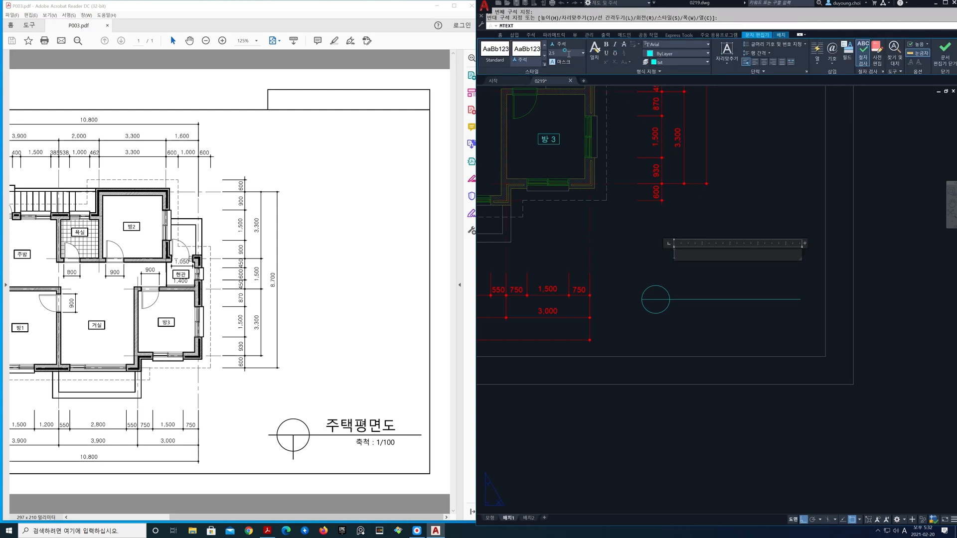
{"action": "type", "text": "5"}
{"action": "key", "text": "Return"}
{"action": "left_click", "coordinate": [728, 61]}
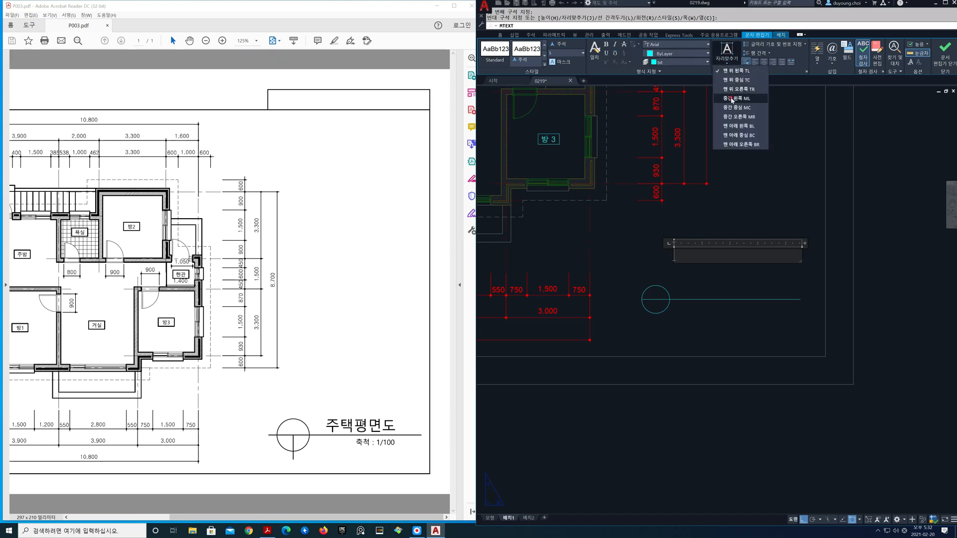
{"action": "left_click", "coordinate": [735, 106]}
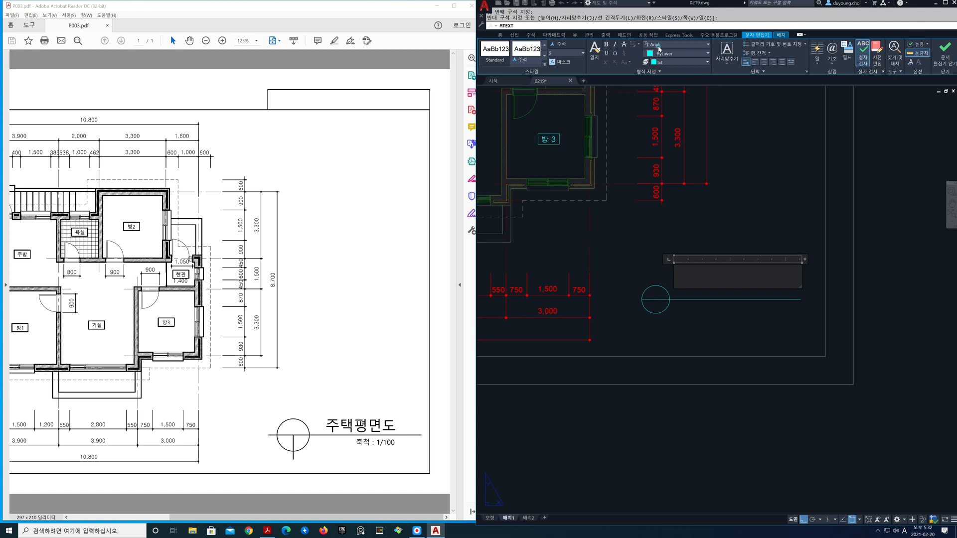
Set the text font to 돋움, enter the drawing title 주택평면도, and finish the text edit
{"action": "left_click", "coordinate": [660, 48]}
{"action": "scroll", "coordinate": [678, 213], "scroll_direction": "down", "scroll_amount": 5}
{"action": "scroll", "coordinate": [678, 213], "scroll_direction": "down", "scroll_amount": 20}
{"action": "scroll", "coordinate": [681, 209], "scroll_direction": "down", "scroll_amount": 10}
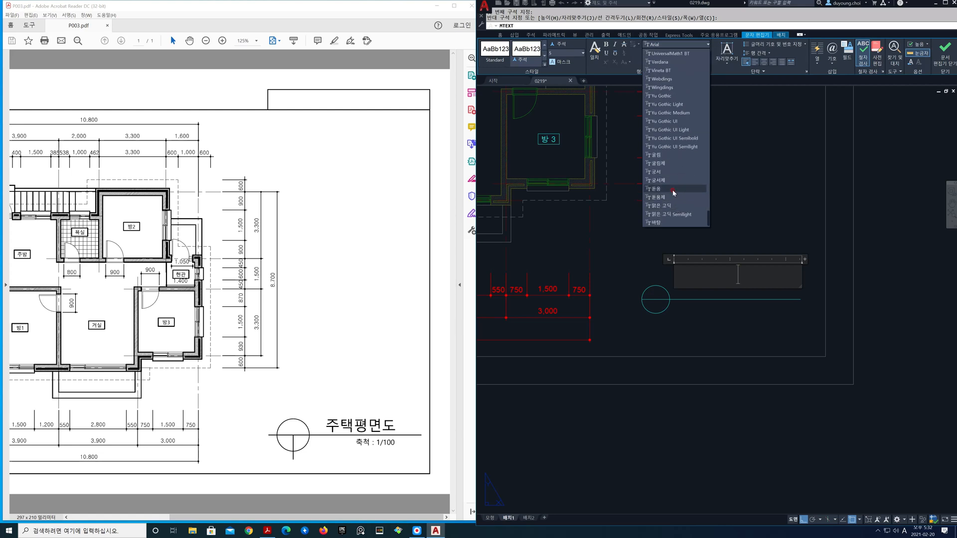
{"action": "left_click", "coordinate": [673, 190]}
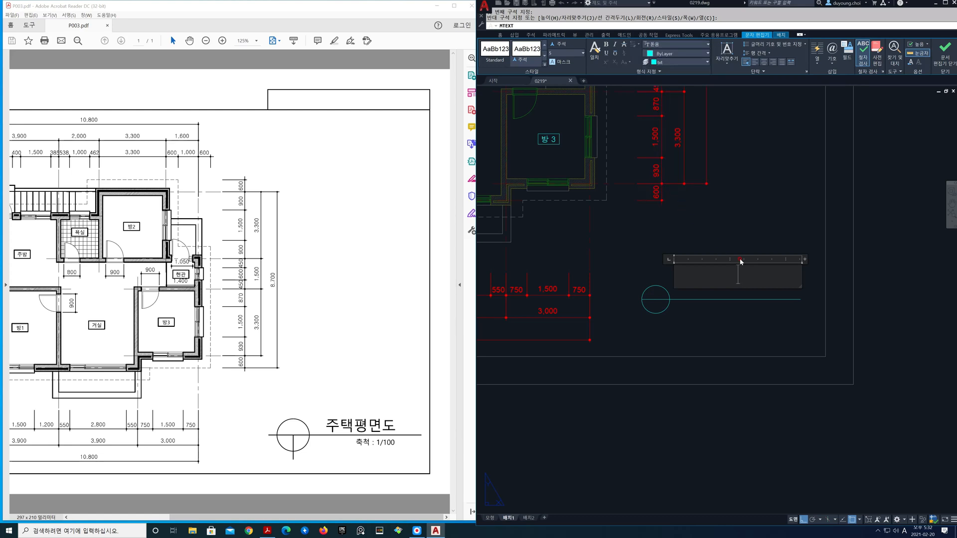
{"action": "type", "text": "주택ㅍ"}
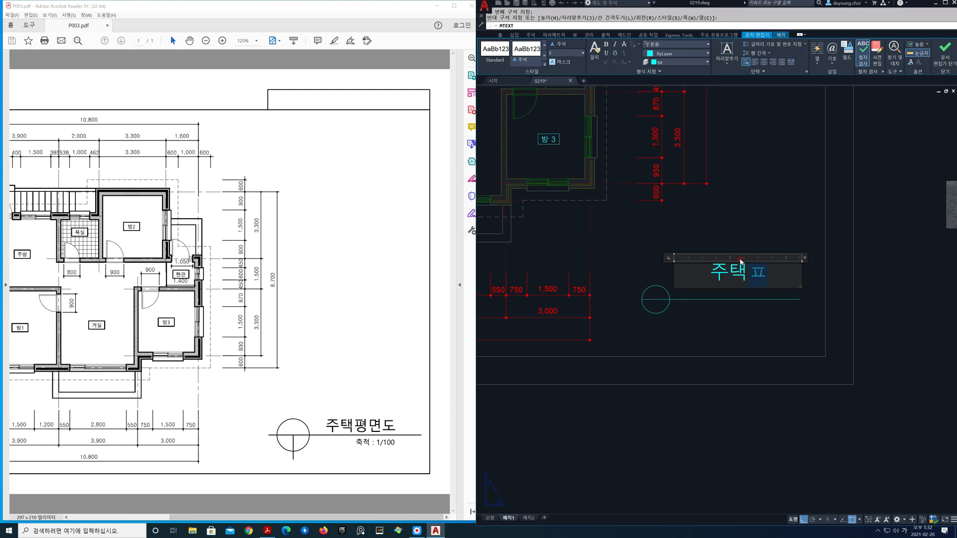
{"action": "type", "text": "면도"}
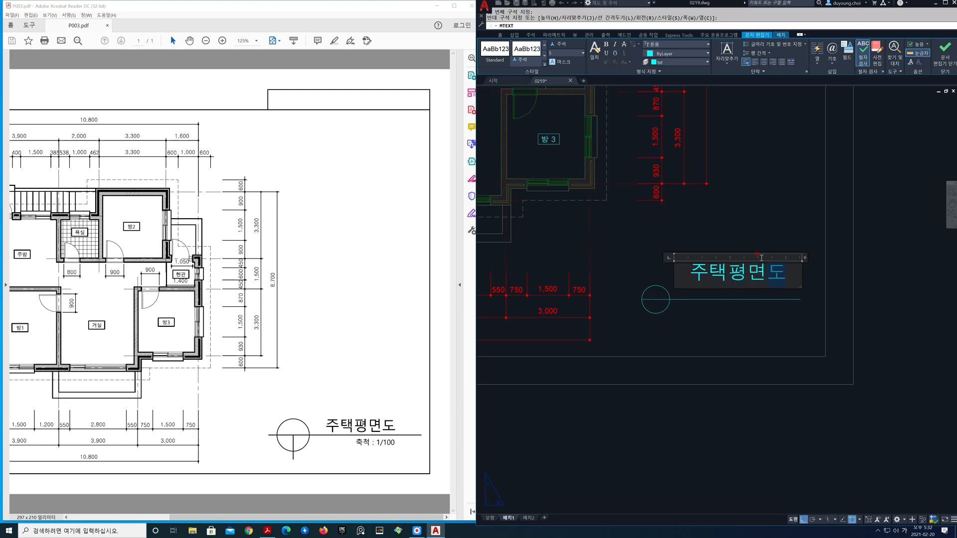
{"action": "left_click", "coordinate": [946, 52]}
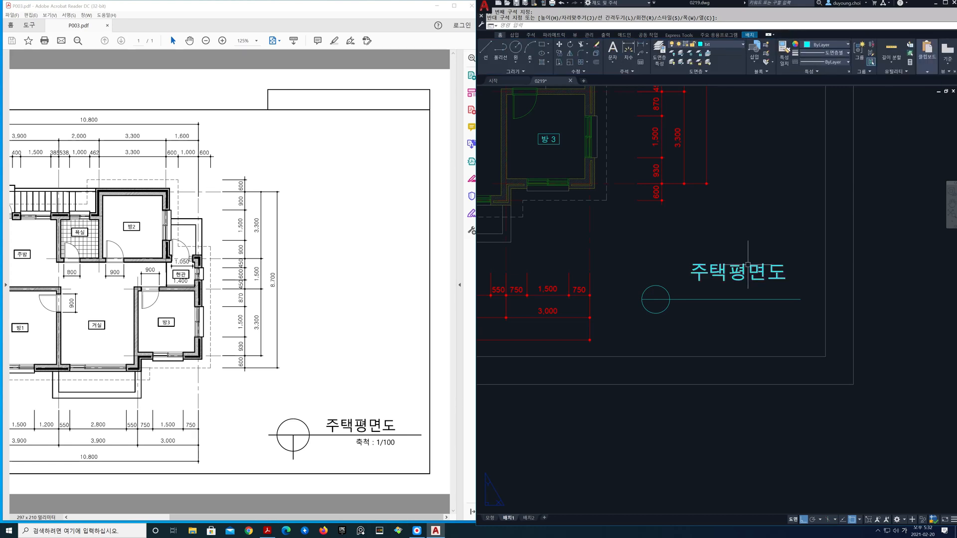
Move the 주택평면도 title text down so it sits just above the horizontal title line
{"action": "scroll", "coordinate": [723, 268], "scroll_direction": "up", "scroll_amount": 2}
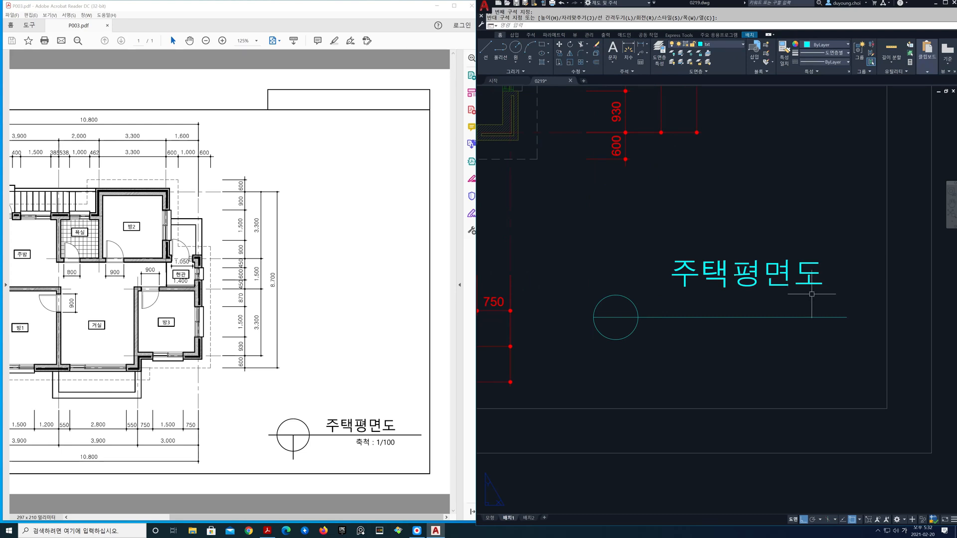
{"action": "middle_click_drag", "start_coordinate": [810, 294], "coordinate": [806, 275]}
{"action": "key", "text": "Escape"}
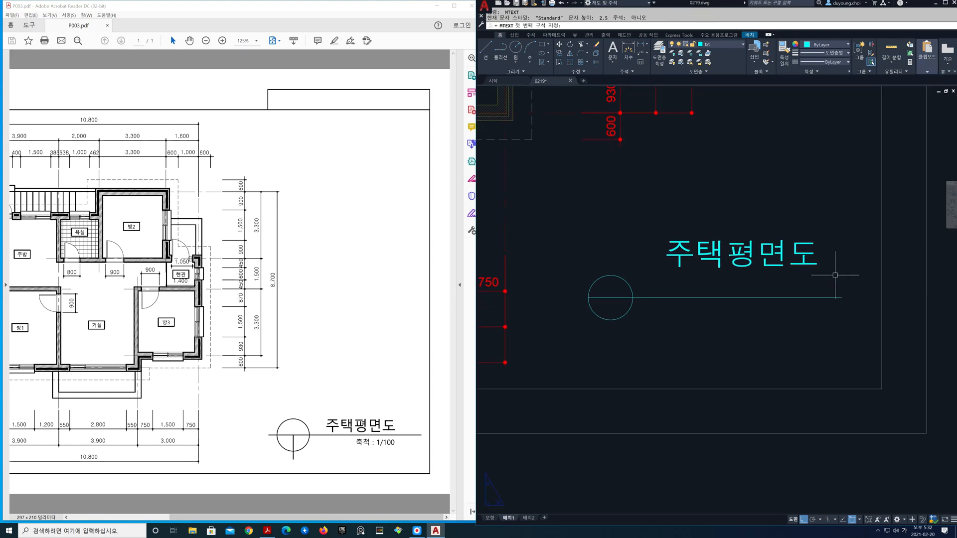
{"action": "key", "text": "space"}
{"action": "left_click", "coordinate": [827, 274]}
{"action": "left_click", "coordinate": [778, 240]}
{"action": "key", "text": "space"}
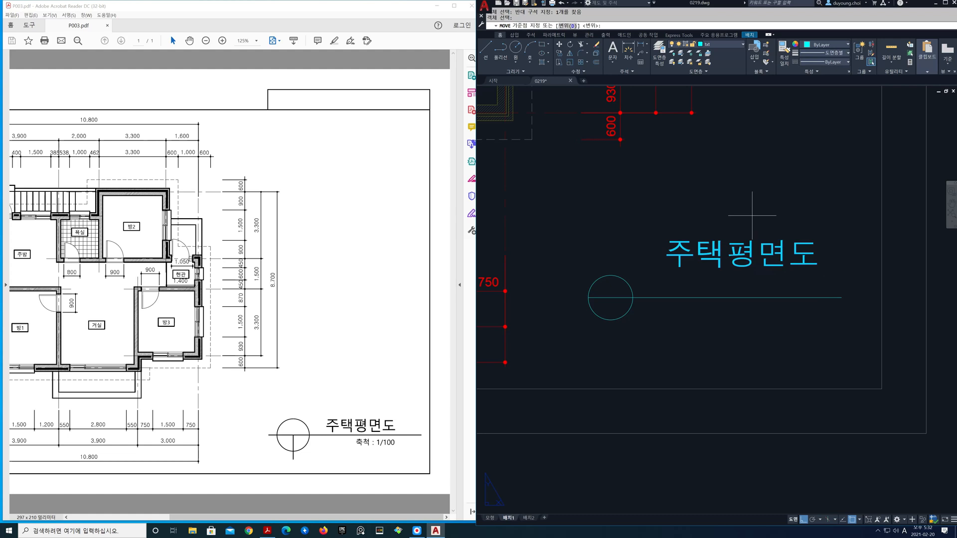
{"action": "left_click", "coordinate": [769, 199]}
{"action": "key", "text": "F8"}
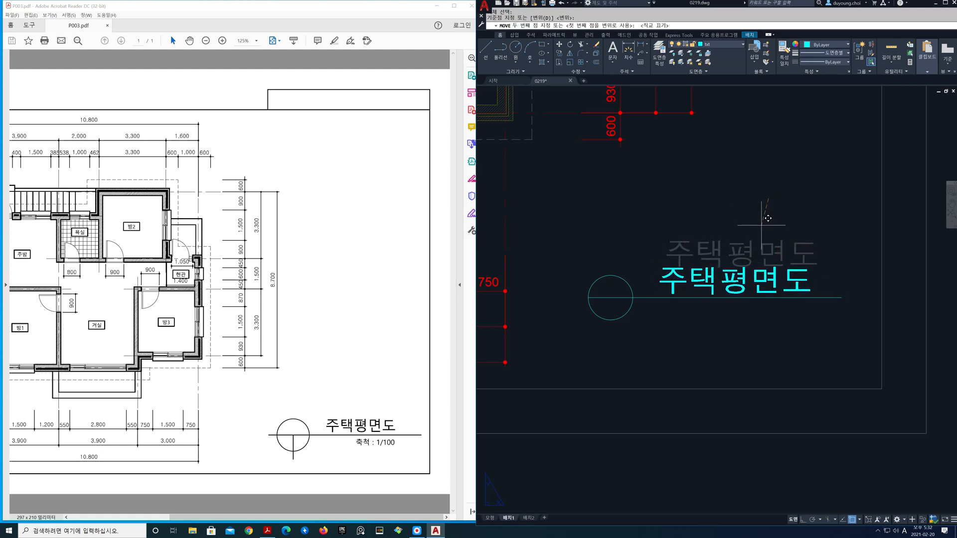
{"action": "left_click", "coordinate": [769, 218]}
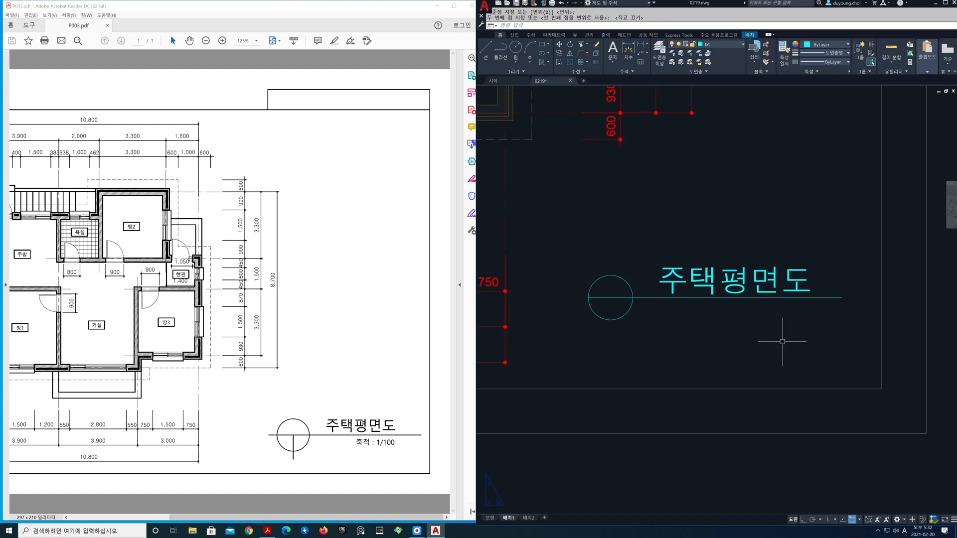
Copy the 주택평면도 title text to directly below the title line
{"action": "type", "text": "co"}
{"action": "key", "text": "Return"}
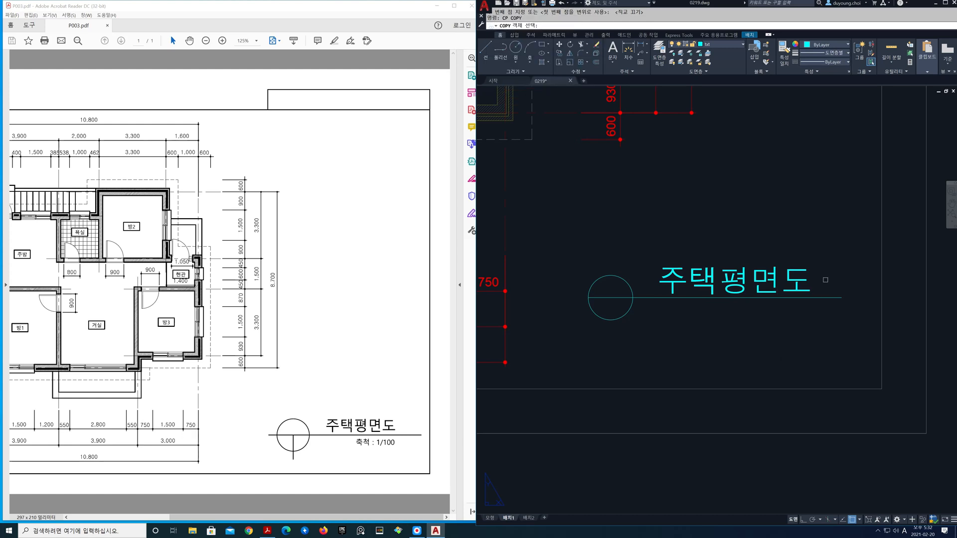
{"action": "left_click", "coordinate": [795, 266]}
{"action": "key", "text": "Return"}
{"action": "left_click", "coordinate": [847, 246]}
{"action": "key", "text": "F8"}
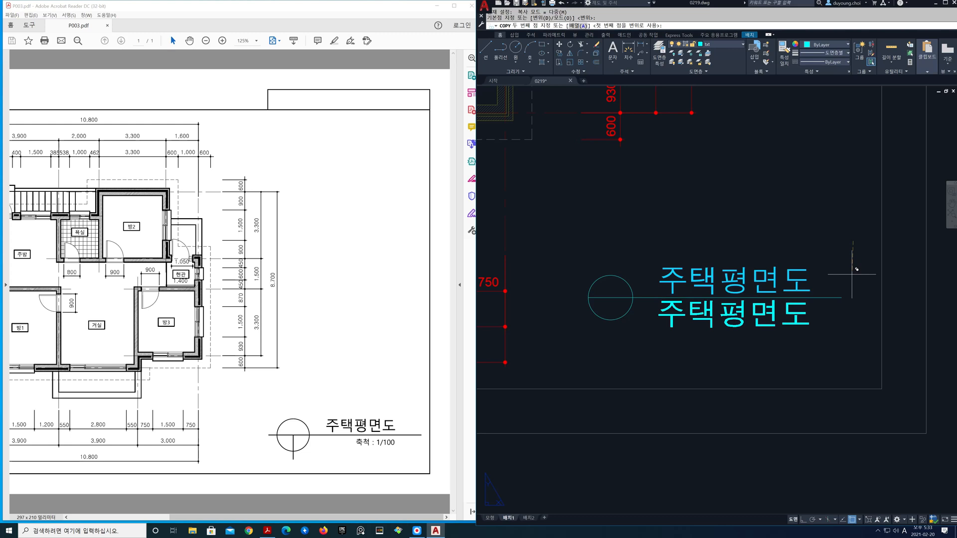
{"action": "left_click", "coordinate": [854, 275]}
{"action": "key", "text": "Return"}
Change the copied text below the title line to height 2.5 and replace its content with 축척 : 1/100
{"action": "double_click", "coordinate": [803, 316]}
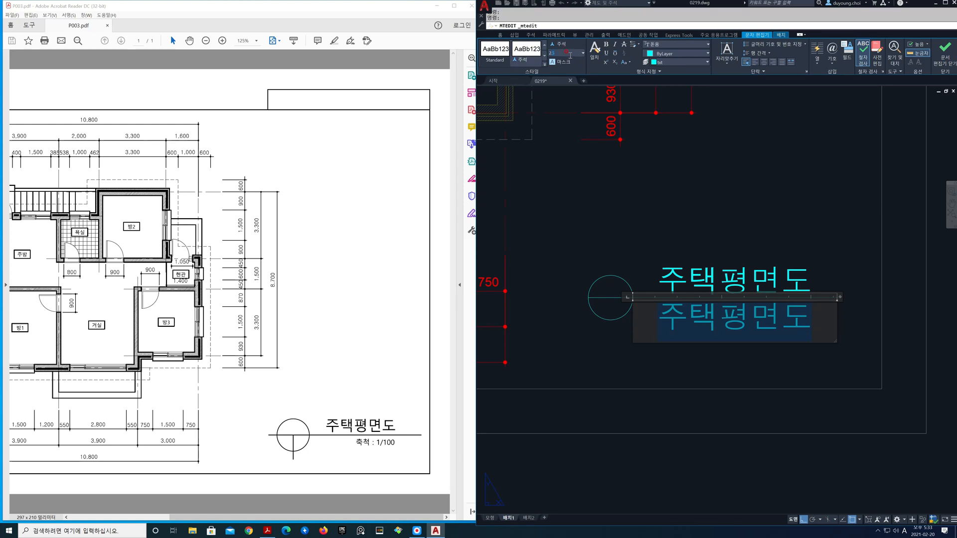
{"action": "key", "text": "Return"}
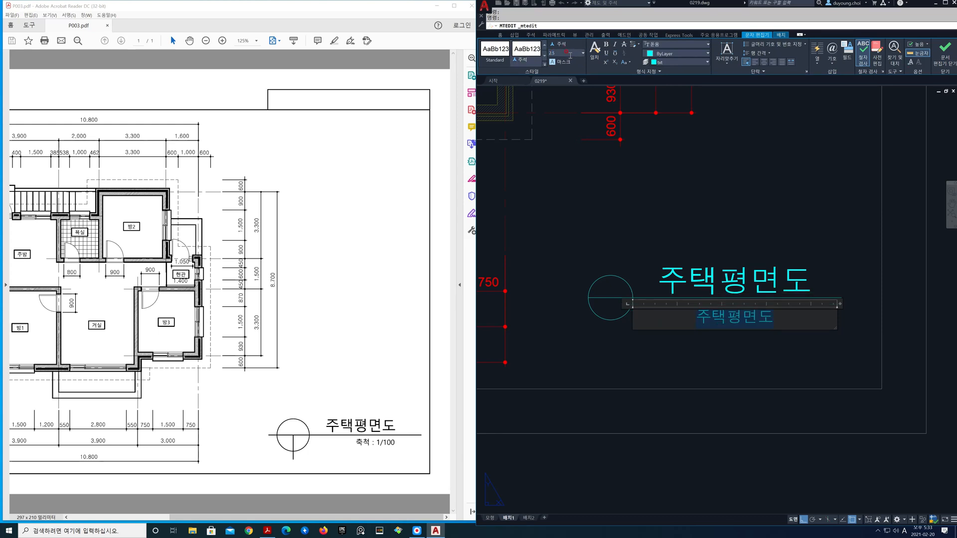
{"action": "type", "text": "축척"}
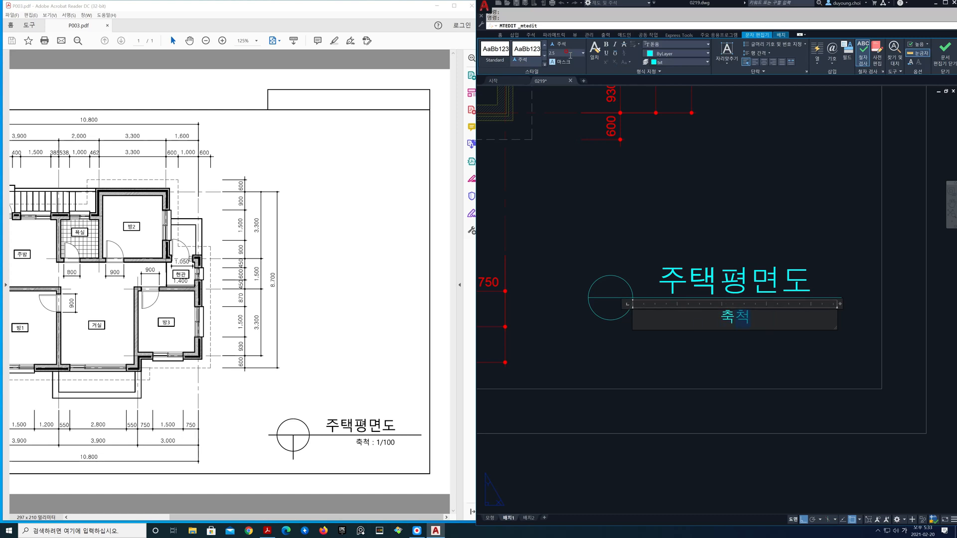
{"action": "type", "text": " : 1/100"}
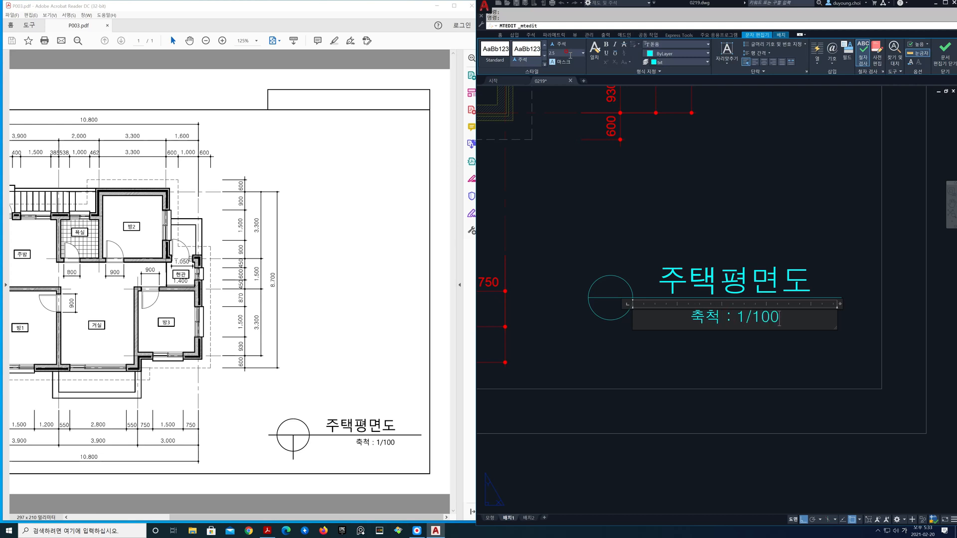
{"action": "left_click", "coordinate": [945, 50]}
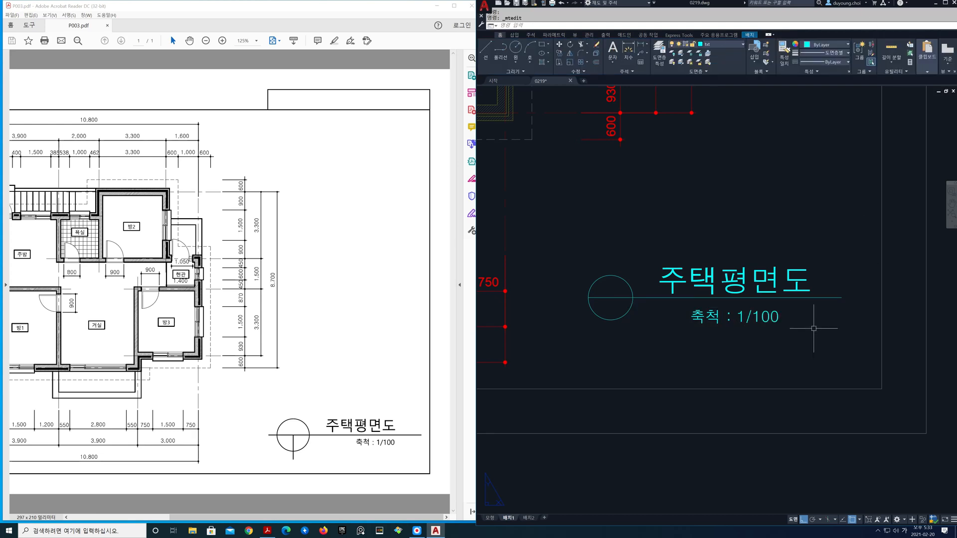
Move the scale text so it ends under the end of the title text, just below the title line
{"action": "key", "text": "space"}
{"action": "left_click", "coordinate": [791, 329]}
{"action": "left_click", "coordinate": [763, 317]}
{"action": "key", "text": "space"}
{"action": "left_click", "coordinate": [807, 339]}
{"action": "key", "text": "F8"}
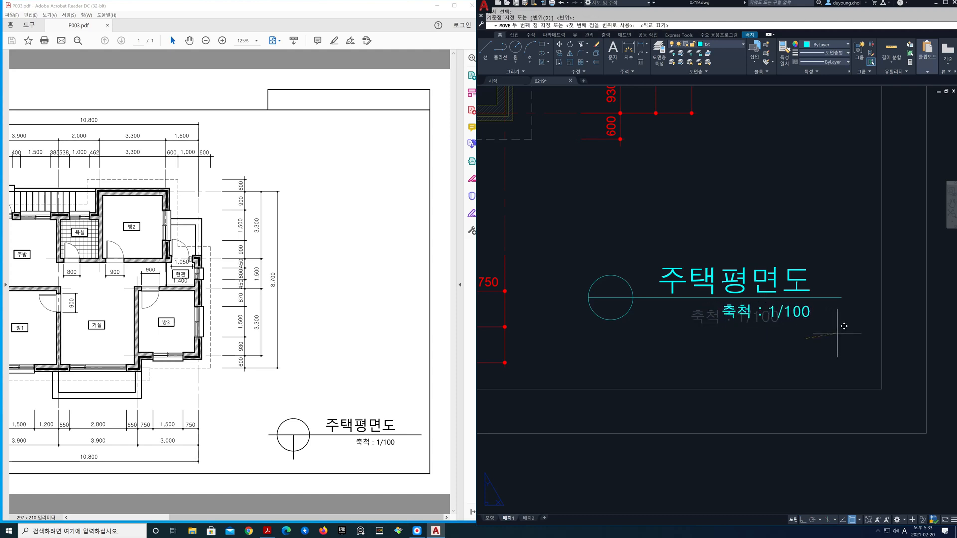
{"action": "left_click", "coordinate": [844, 327]}
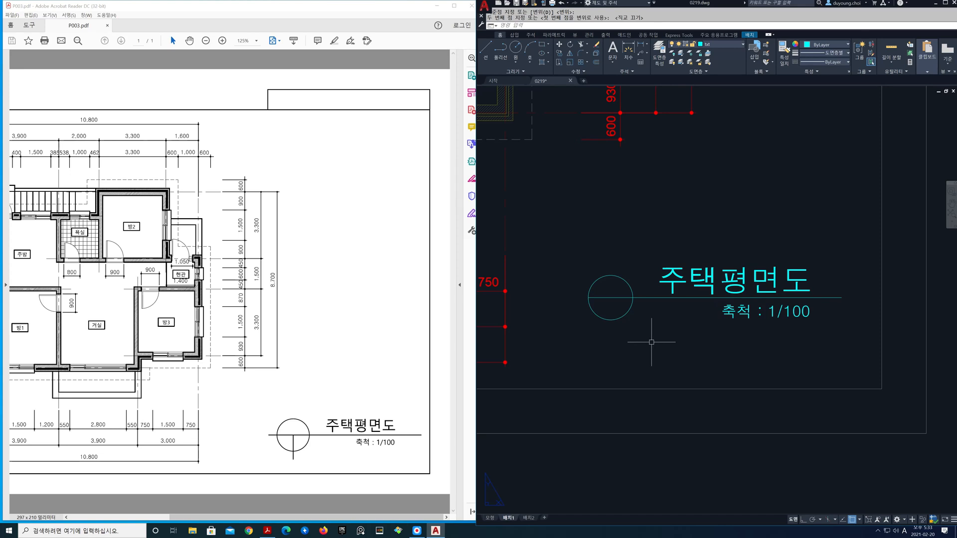
Draw a vertical line from the title circle's bottom quadrant and adjust its upper end to the circle's center
{"action": "key", "text": "space"}
{"action": "right_click", "coordinate": [617, 330], "text": "shift"}
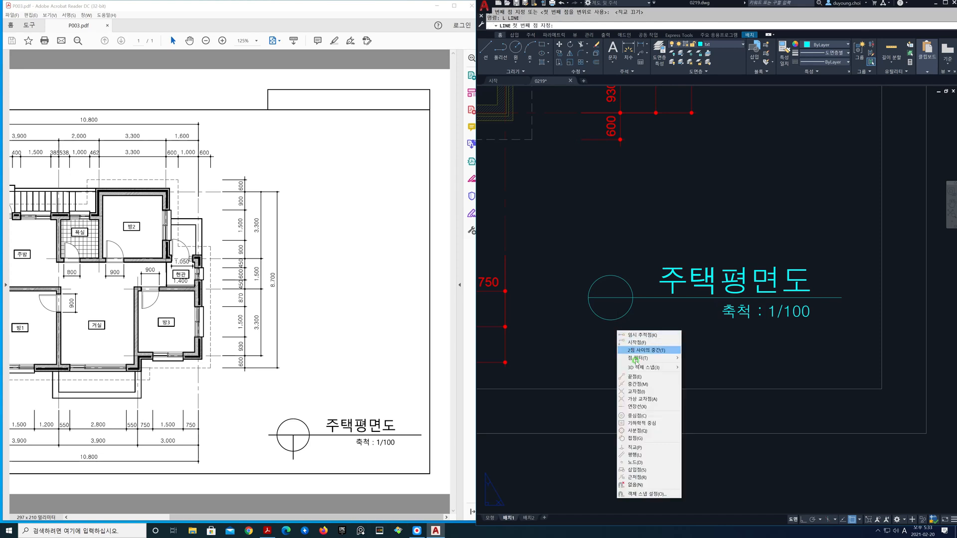
{"action": "left_click", "coordinate": [642, 430]}
{"action": "left_click", "coordinate": [613, 322]}
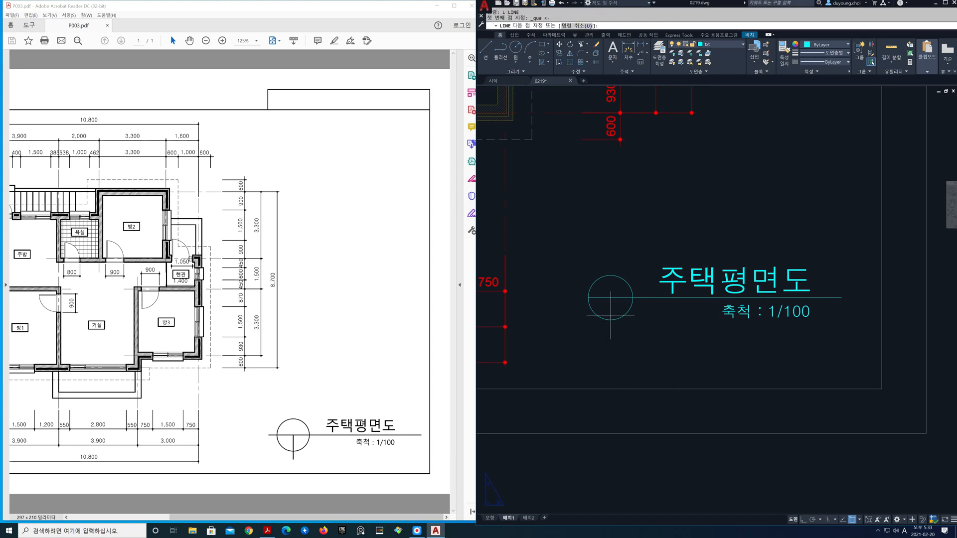
{"action": "left_click", "coordinate": [612, 287]}
{"action": "key", "text": "space"}
{"action": "left_click", "coordinate": [609, 293]}
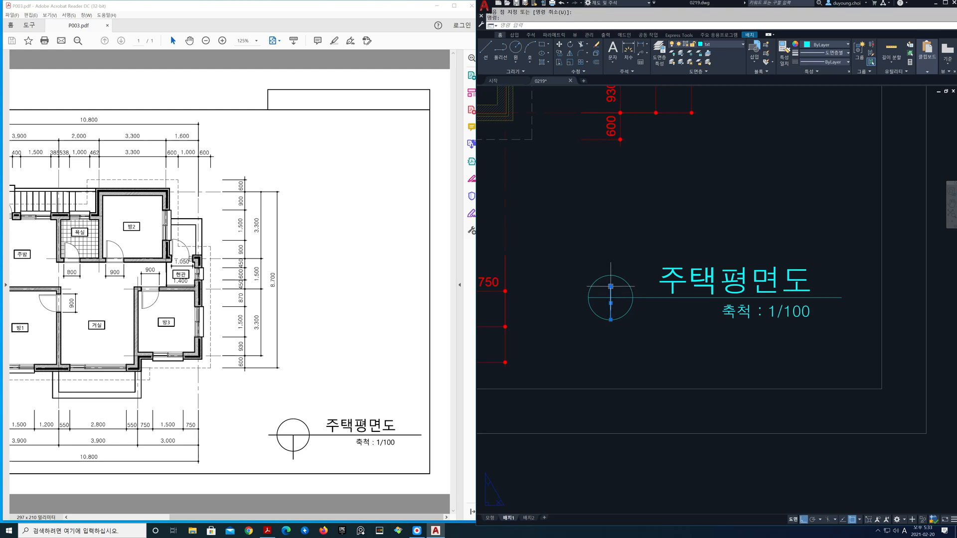
{"action": "left_click", "coordinate": [611, 287]}
{"action": "key", "text": "Escape"}
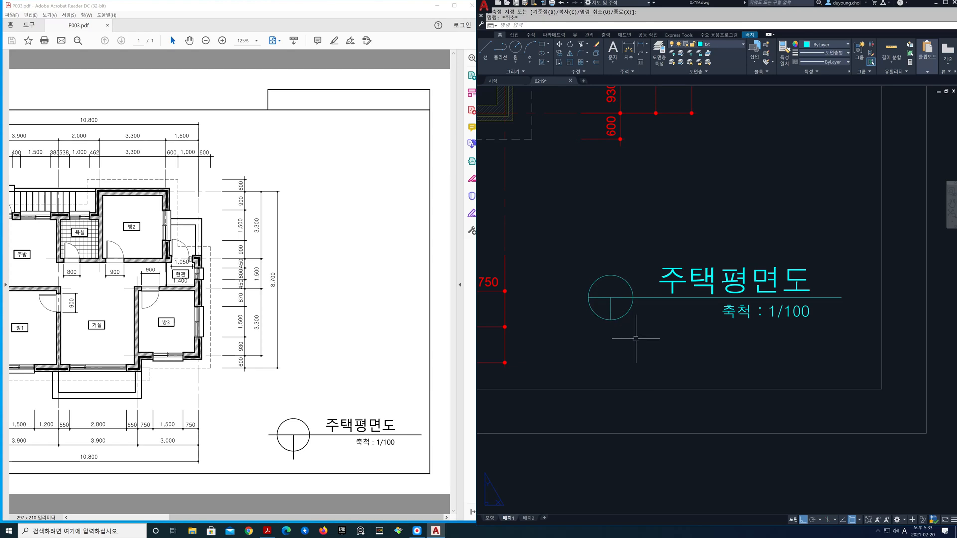
Lengthen the title line's left end and the vertical line's lower end by 2.5 beyond the circle
{"action": "type", "text": "len"}
{"action": "key", "text": "space"}
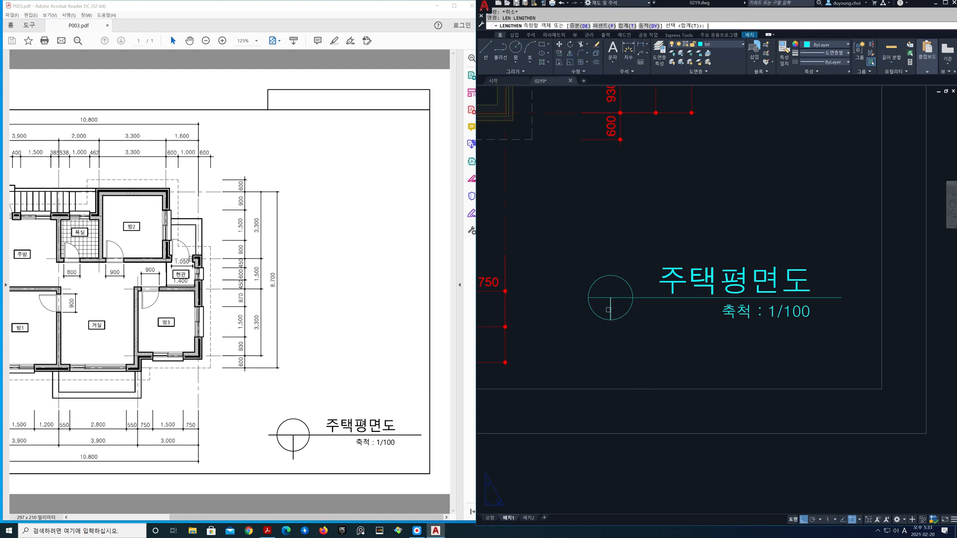
{"action": "left_click", "coordinate": [580, 25]}
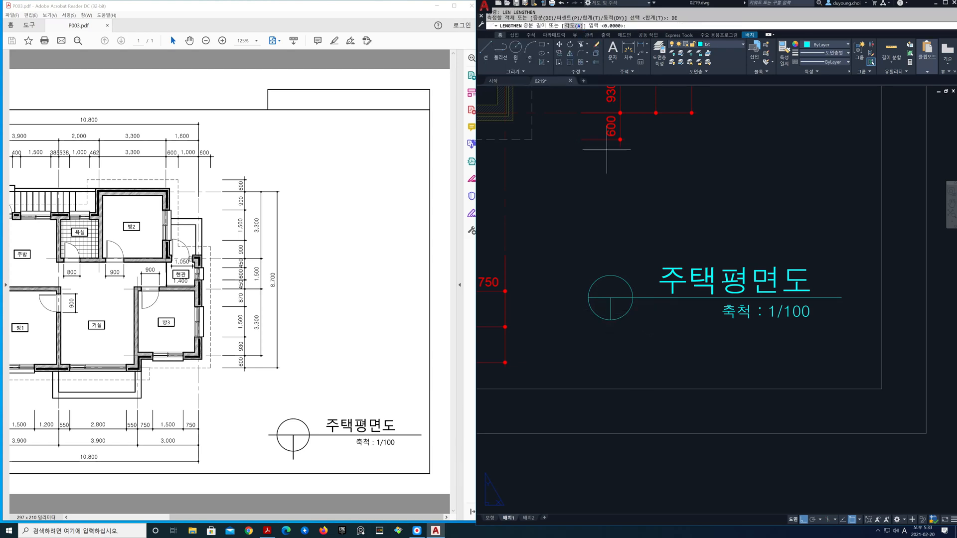
{"action": "type", "text": "2.5"}
{"action": "key", "text": "Return"}
{"action": "left_click", "coordinate": [601, 297]}
{"action": "left_click", "coordinate": [610, 315]}
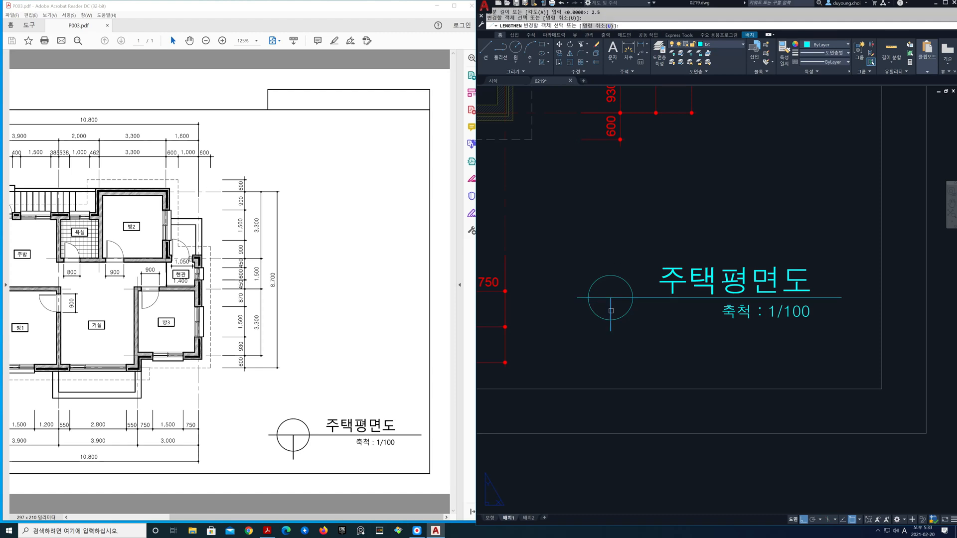
{"action": "key", "text": "Return"}
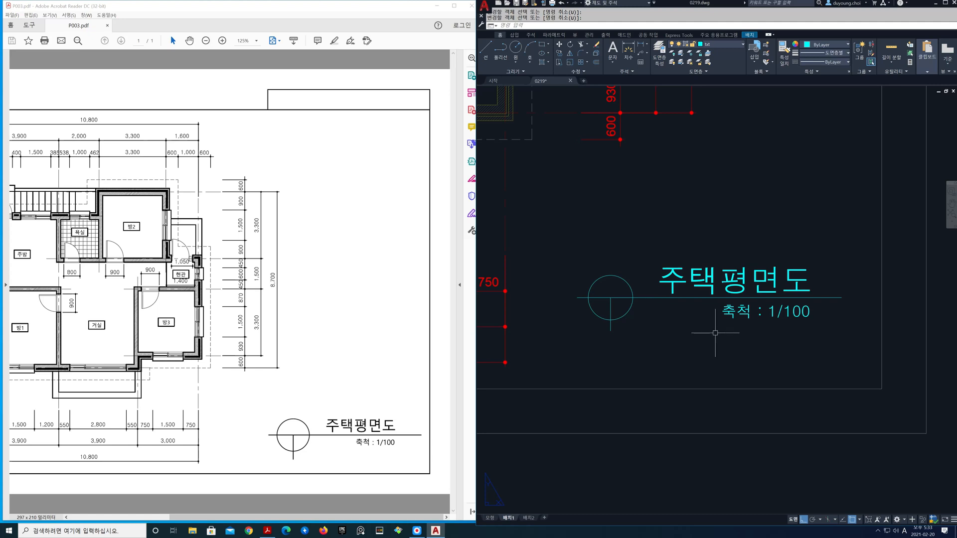
{"action": "type", "text": ","}
{"action": "key", "text": "Return"}
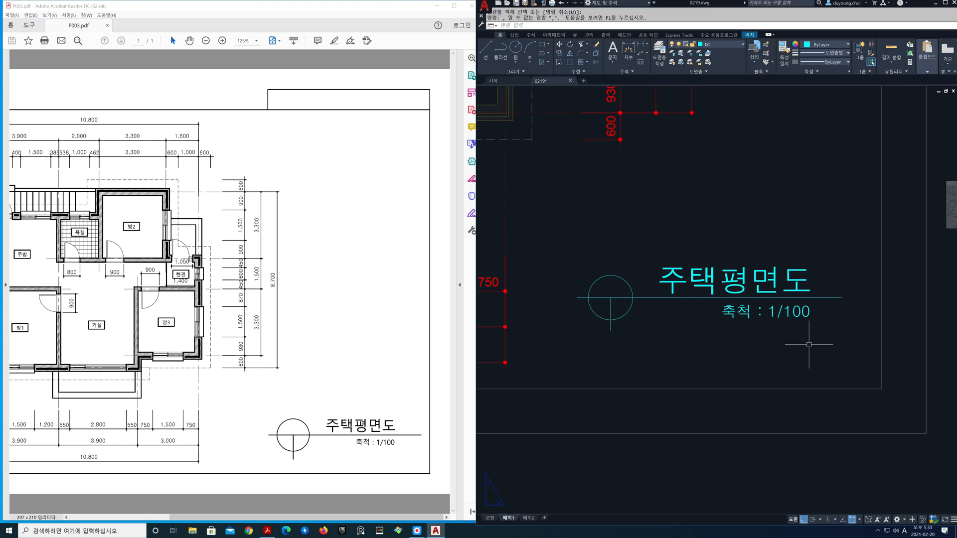
{"action": "type", "text": "ㅡ"}
{"action": "key", "text": "Return"}
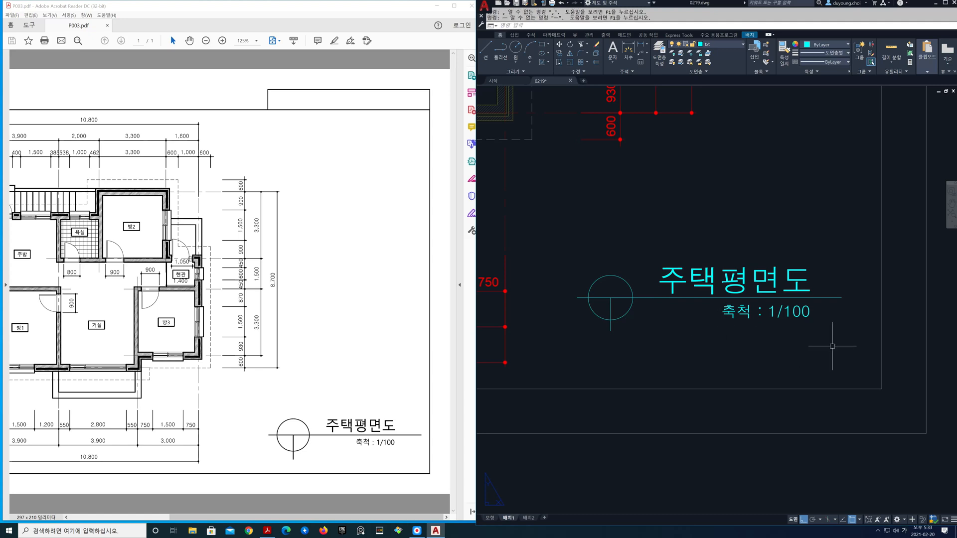
{"action": "type", "text": "ㅡ"}
{"action": "key", "text": "Escape"}
Move the whole title symbol with its texts down and right, closer to the sheet border's lower-right corner
{"action": "key", "text": "space"}
{"action": "left_click", "coordinate": [828, 335]}
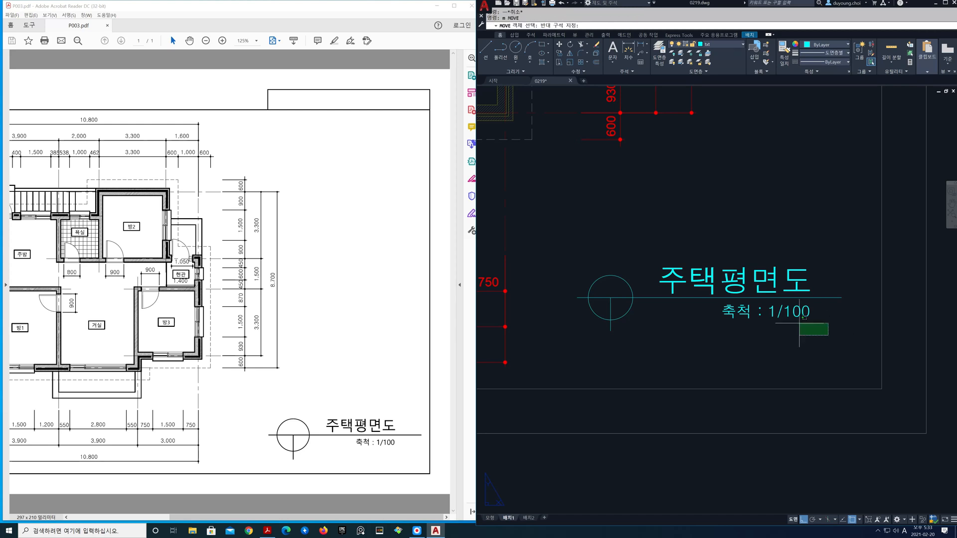
{"action": "left_click", "coordinate": [559, 212]}
{"action": "key", "text": "space"}
{"action": "left_click", "coordinate": [681, 191]}
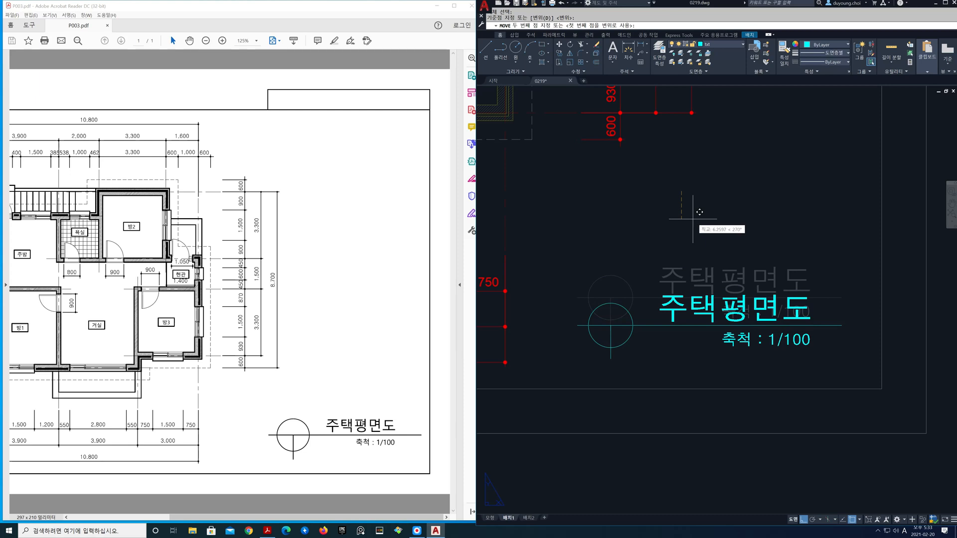
{"action": "key", "text": "F8"}
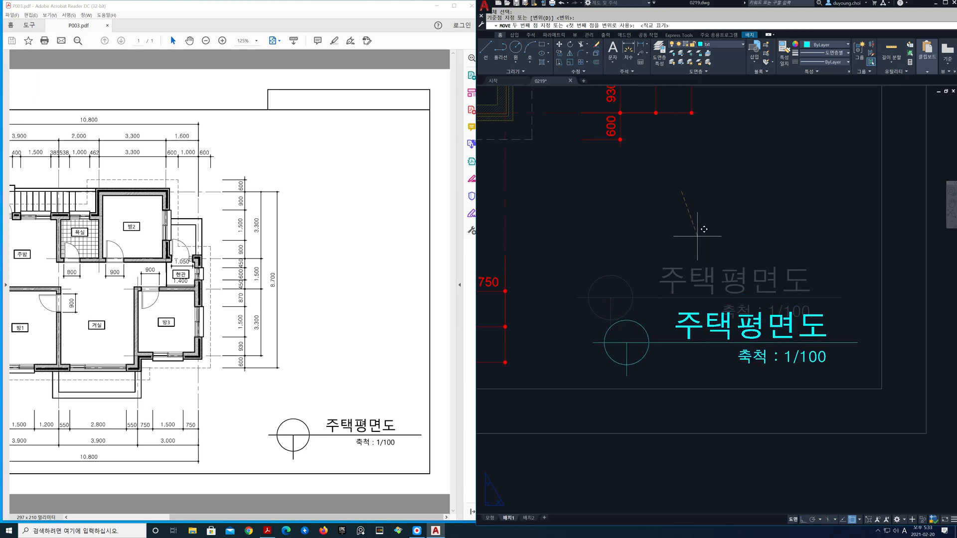
{"action": "key", "text": "Escape"}
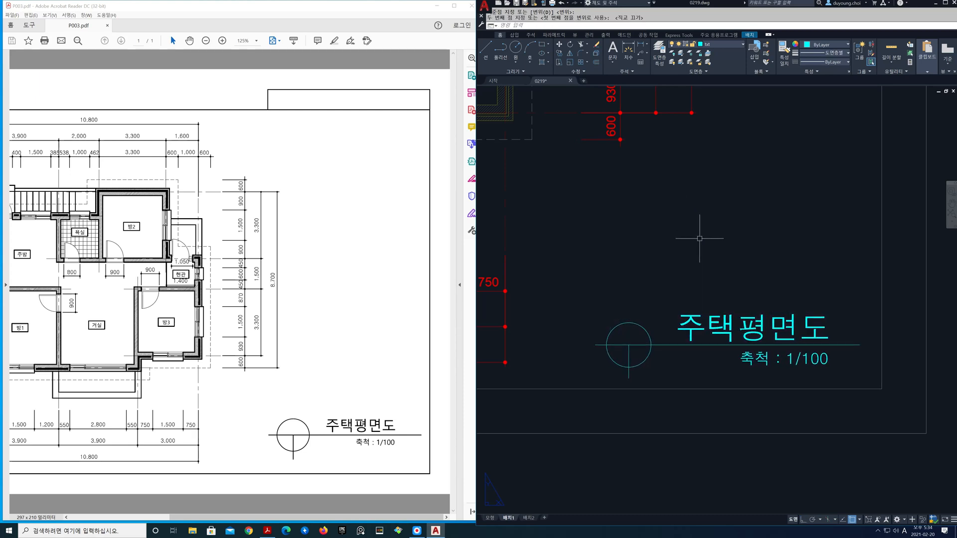
Unlock all layers of the drawing and close the layer properties
{"action": "scroll", "coordinate": [713, 319], "scroll_direction": "down", "scroll_amount": 5}
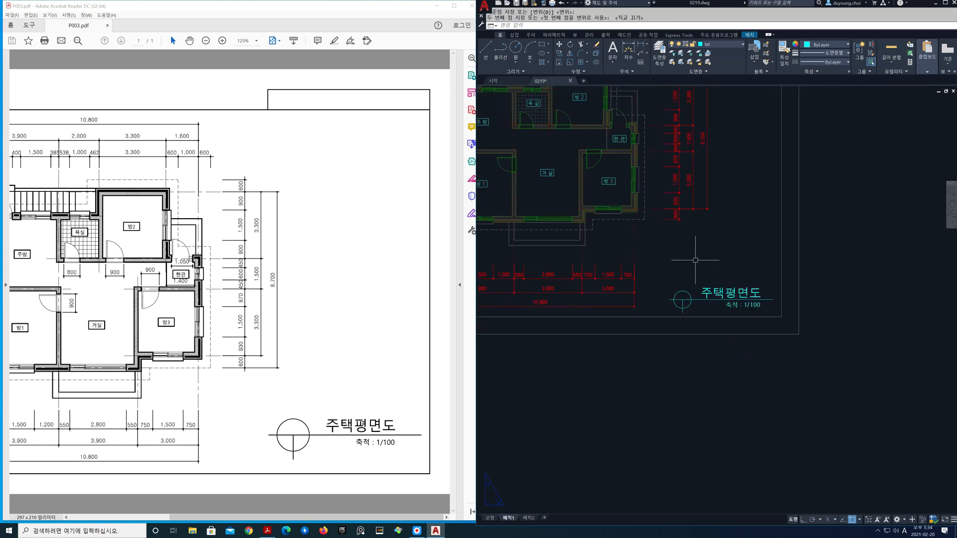
{"action": "middle_click_drag", "start_coordinate": [674, 300], "coordinate": [716, 324]}
{"action": "type", "text": "z"}
{"action": "key", "text": "Return"}
{"action": "type", "text": "e"}
{"action": "key", "text": "Return"}
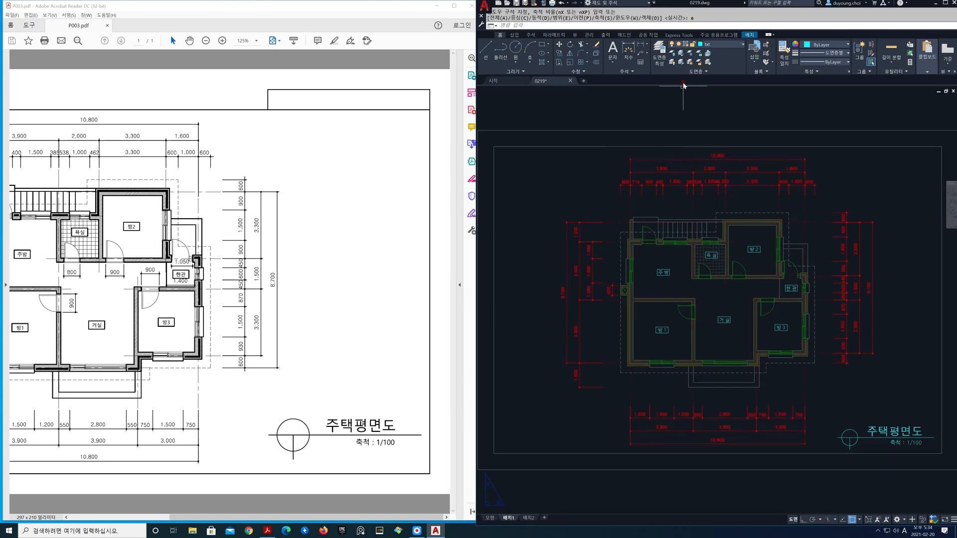
{"action": "left_click", "coordinate": [659, 52]}
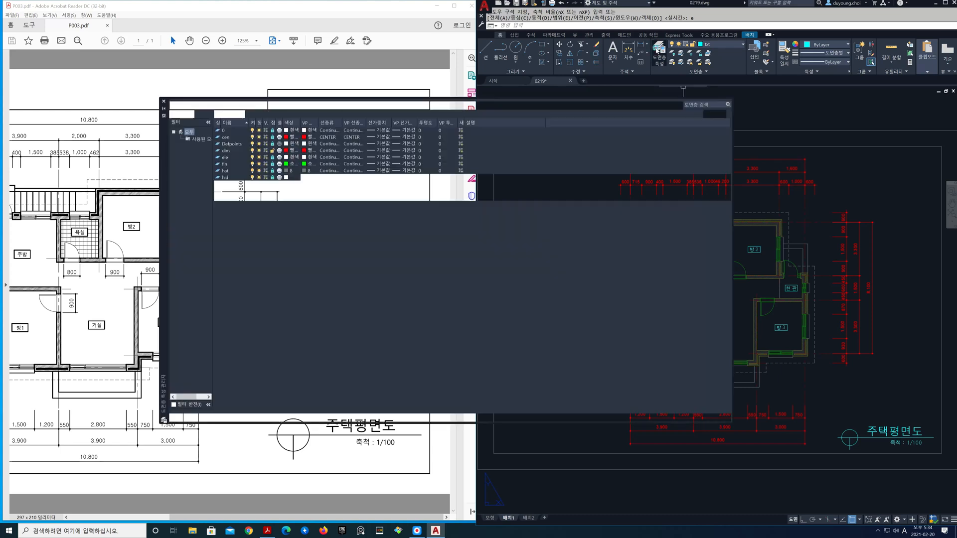
{"action": "key", "text": "ctrl+a"}
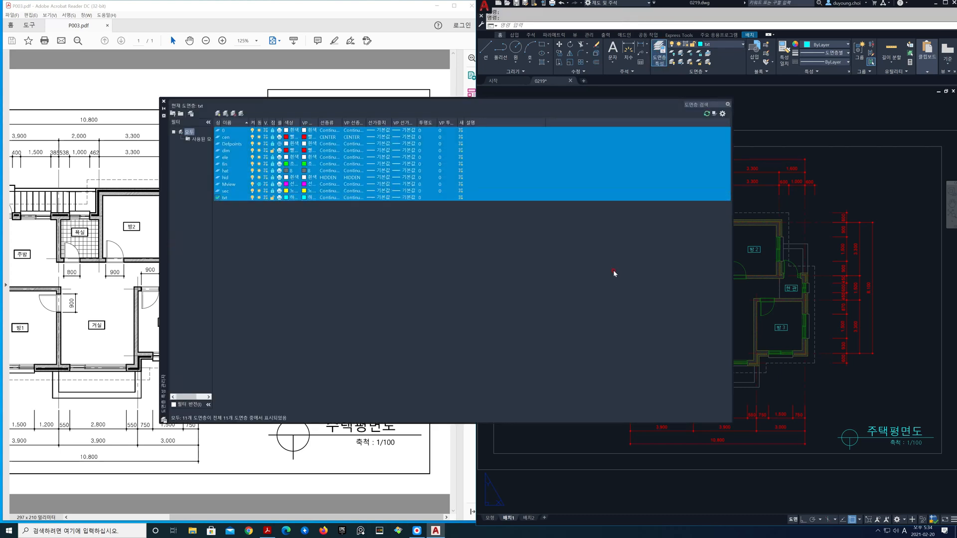
{"action": "left_click", "coordinate": [272, 131]}
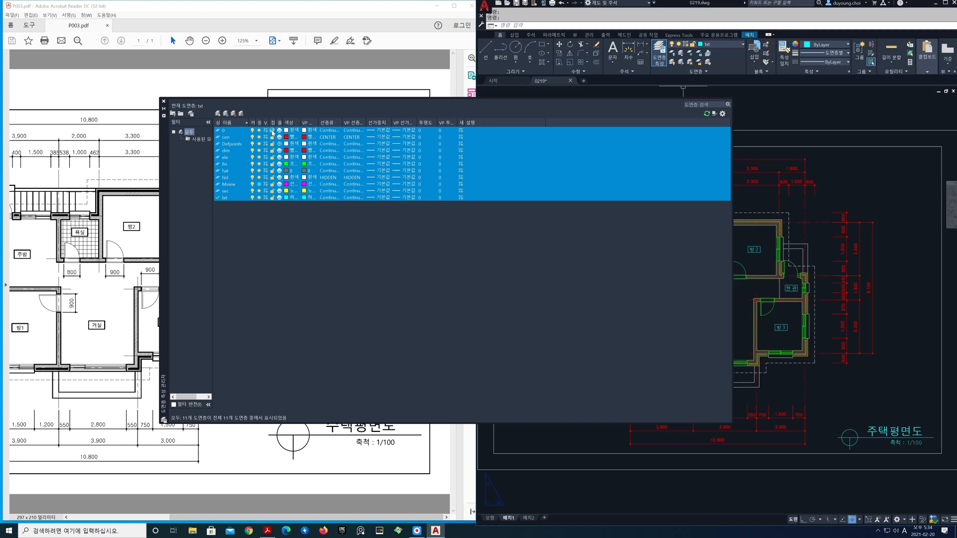
{"action": "left_click", "coordinate": [164, 102]}
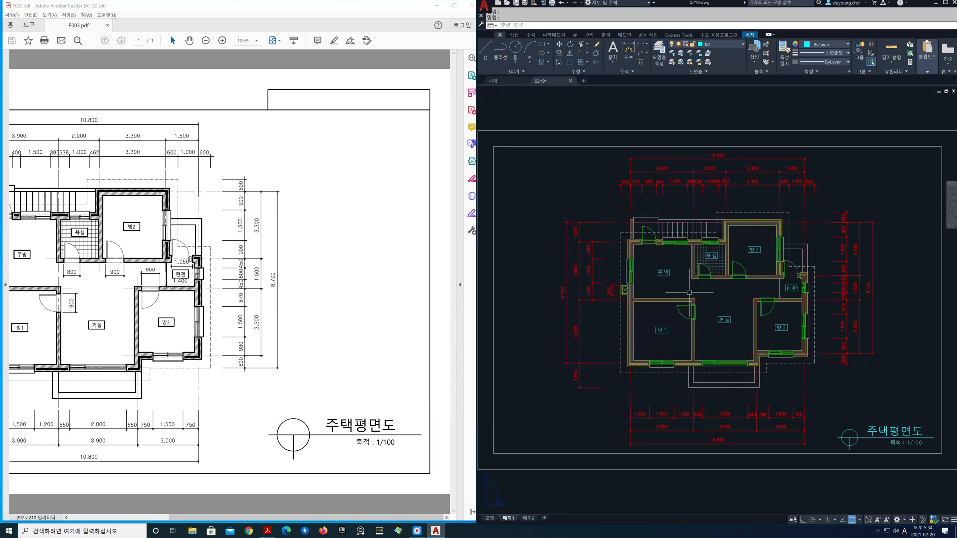